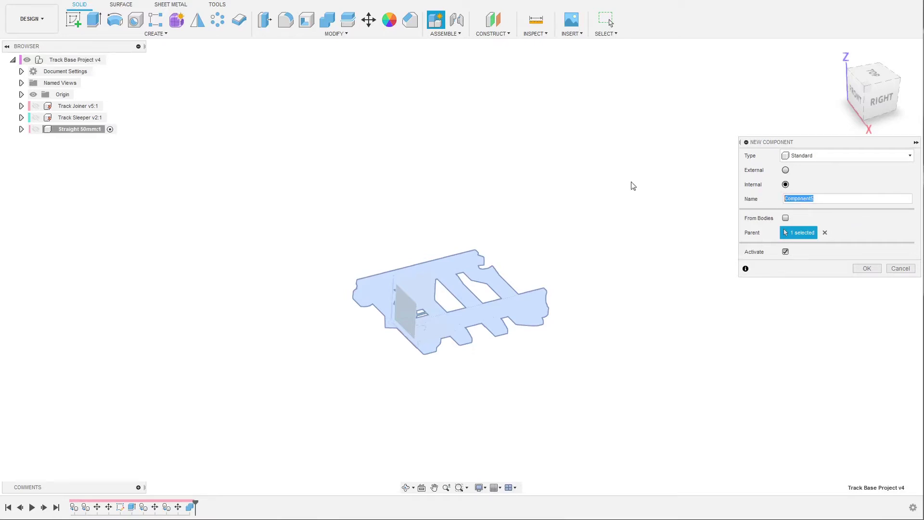
Create a new component named 'Track curved 300mm 15deg'.
{"action": "type", "text": "Track curved 300mm 15deg"}
{"action": "left_click", "coordinate": [866, 270]}
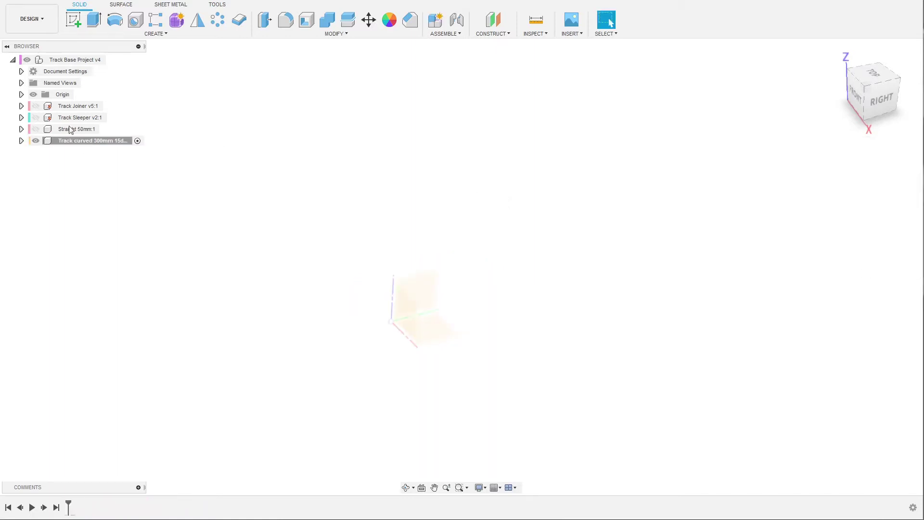
Copy the Track Joiner body and paste one copy into the curved track component.
{"action": "left_click", "coordinate": [40, 120]}
{"action": "left_click", "coordinate": [21, 106]}
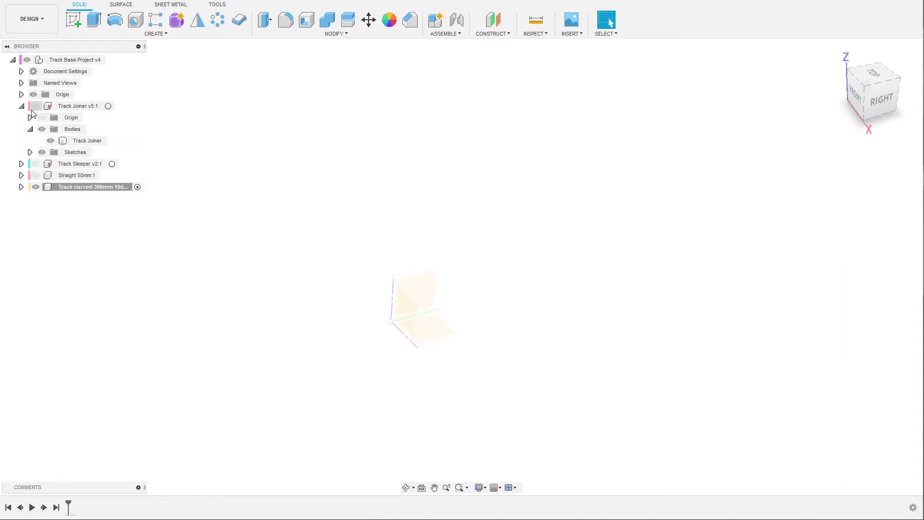
{"action": "left_click", "coordinate": [36, 106]}
{"action": "right_click", "coordinate": [88, 140]}
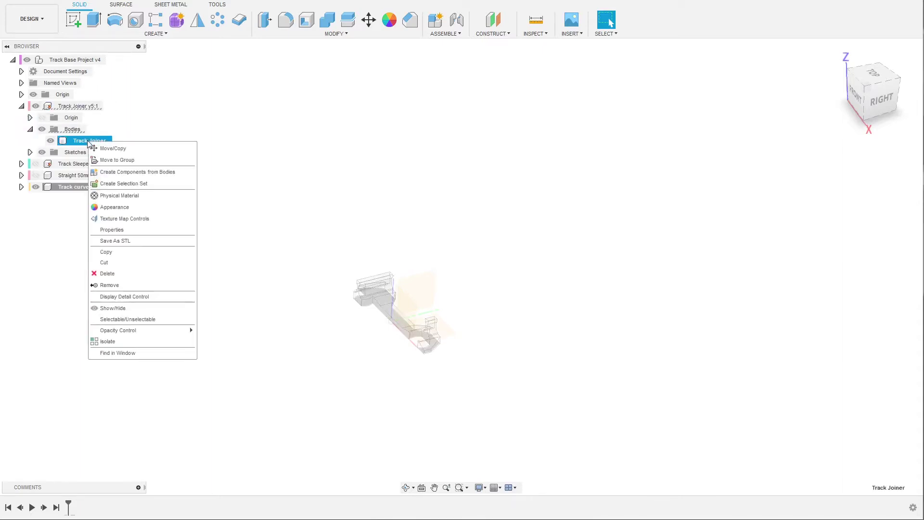
{"action": "left_click", "coordinate": [115, 252]}
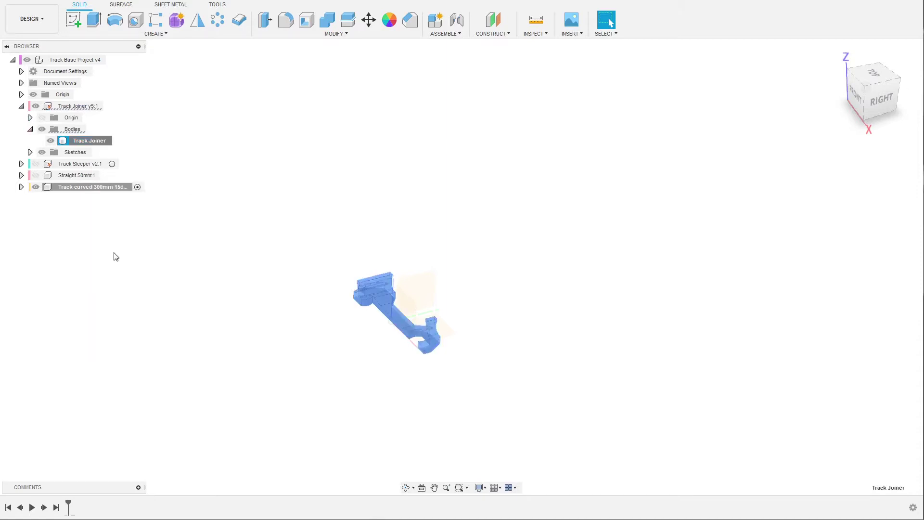
{"action": "right_click", "coordinate": [68, 189]}
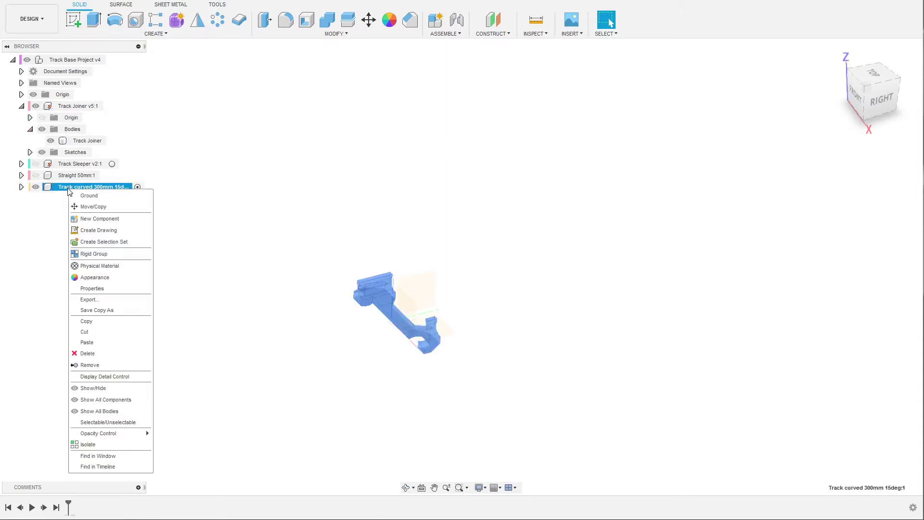
{"action": "left_click", "coordinate": [92, 343]}
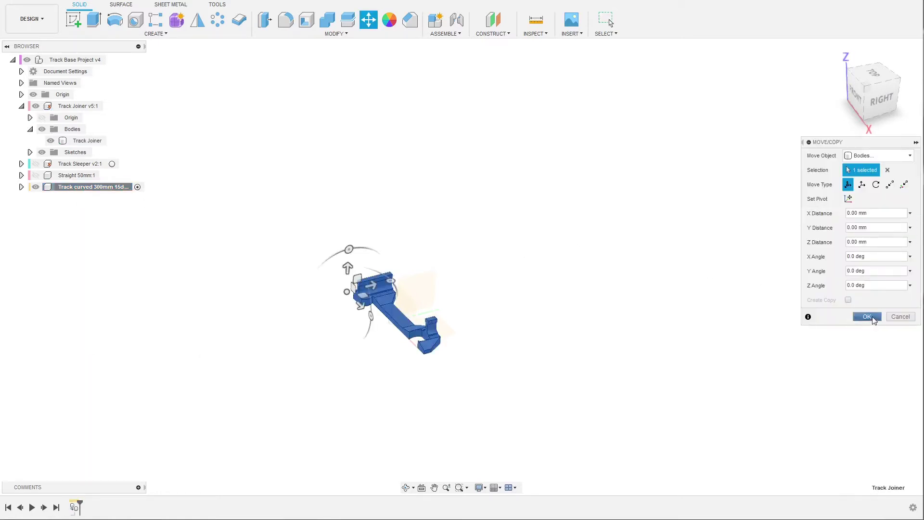
{"action": "left_click", "coordinate": [869, 318]}
Paste a second joiner copy rotated 180° about Z around a new pivot.
{"action": "right_click", "coordinate": [70, 189]}
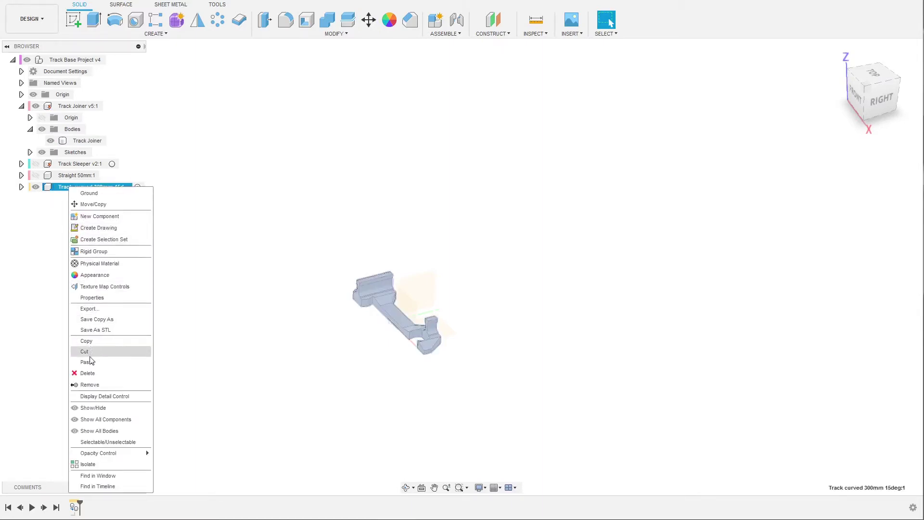
{"action": "left_click", "coordinate": [87, 362]}
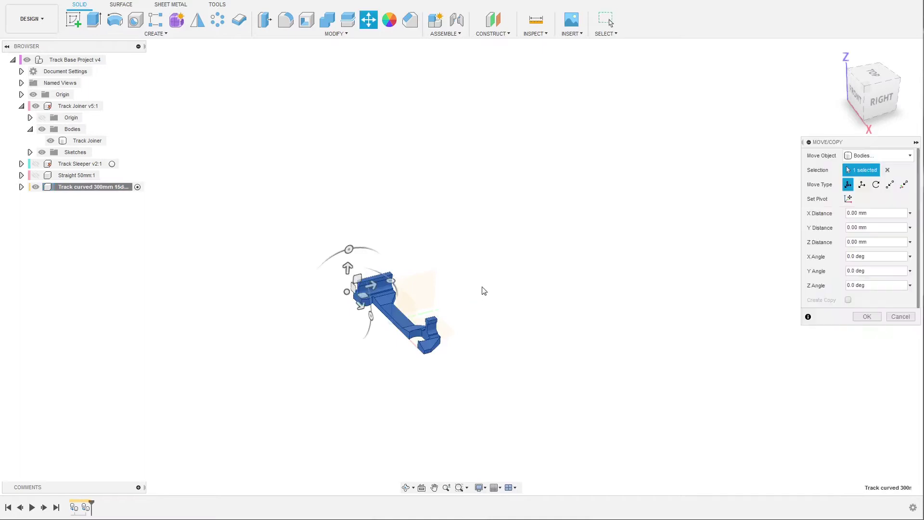
{"action": "mouse_move", "coordinate": [479, 282]}
{"action": "middle_mouse_down", "text": "shift"}
{"action": "mouse_move", "coordinate": [486, 262]}
{"action": "mouse_move", "coordinate": [493, 279]}
{"action": "middle_mouse_up", "text": "shift"}
{"action": "scroll", "coordinate": [377, 337], "scroll_direction": "up", "scroll_amount": 3}
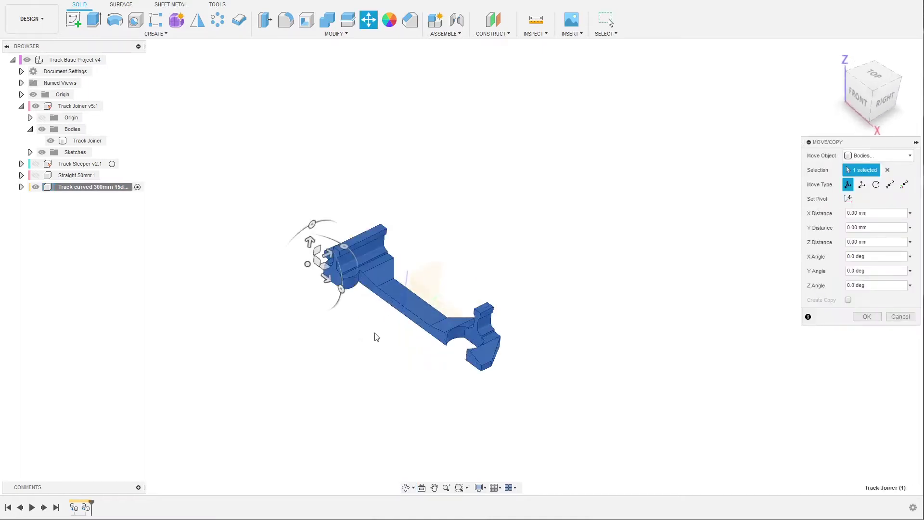
{"action": "scroll", "coordinate": [377, 337], "scroll_direction": "up", "scroll_amount": 1}
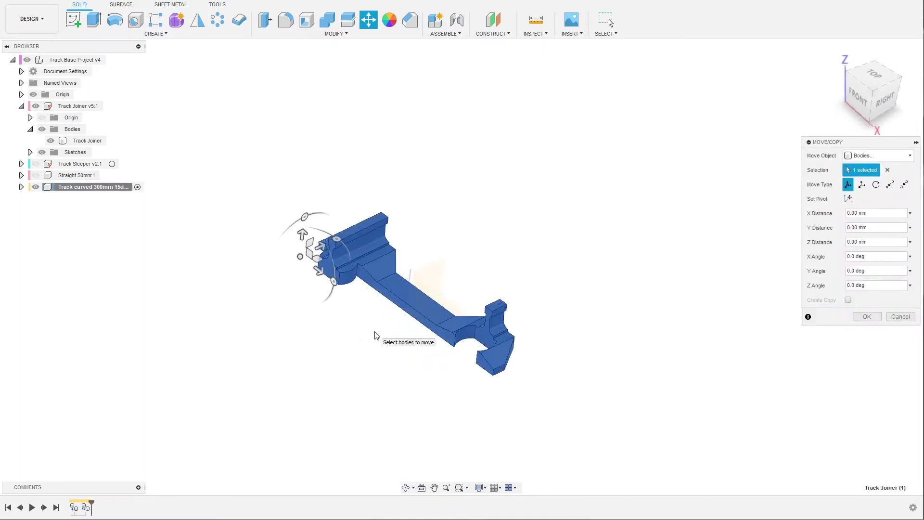
{"action": "left_click", "coordinate": [848, 199]}
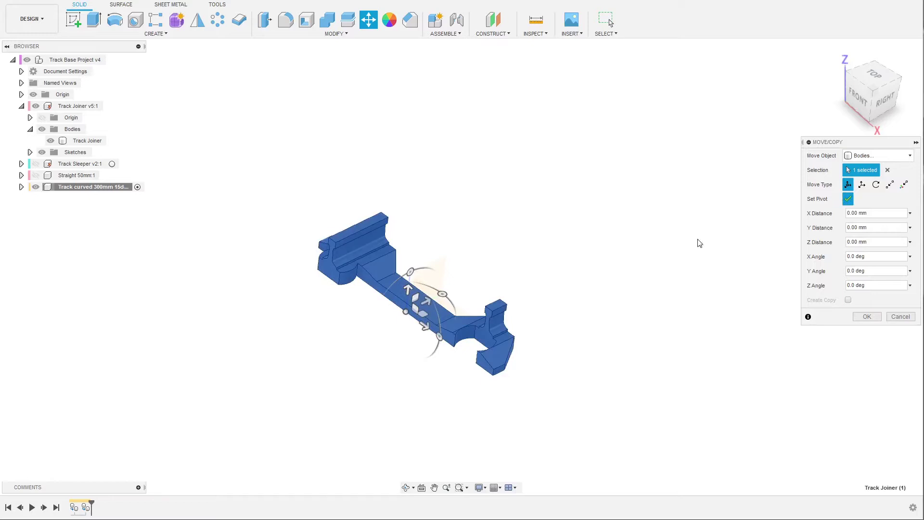
{"action": "left_click", "coordinate": [848, 199]}
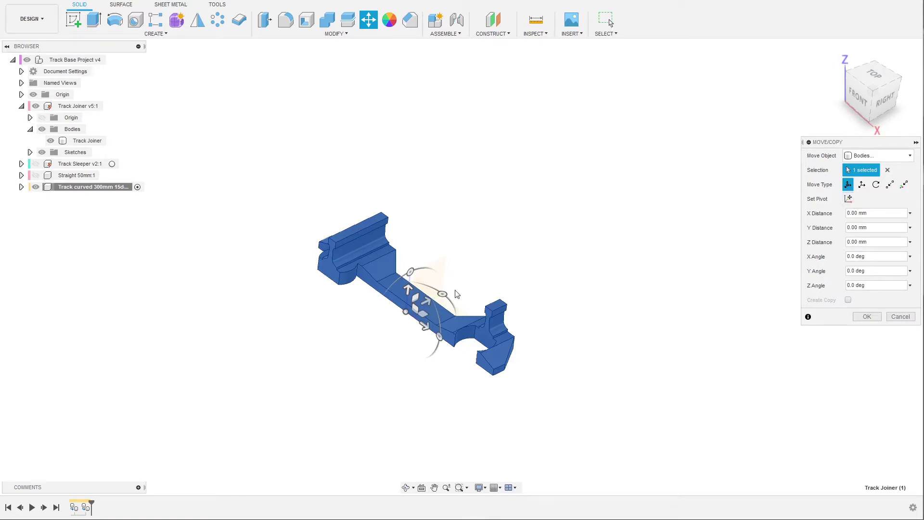
{"action": "left_click_drag", "start_coordinate": [442, 293], "coordinate": [345, 328]}
{"action": "type", "text": "180"}
{"action": "key", "text": "Return"}
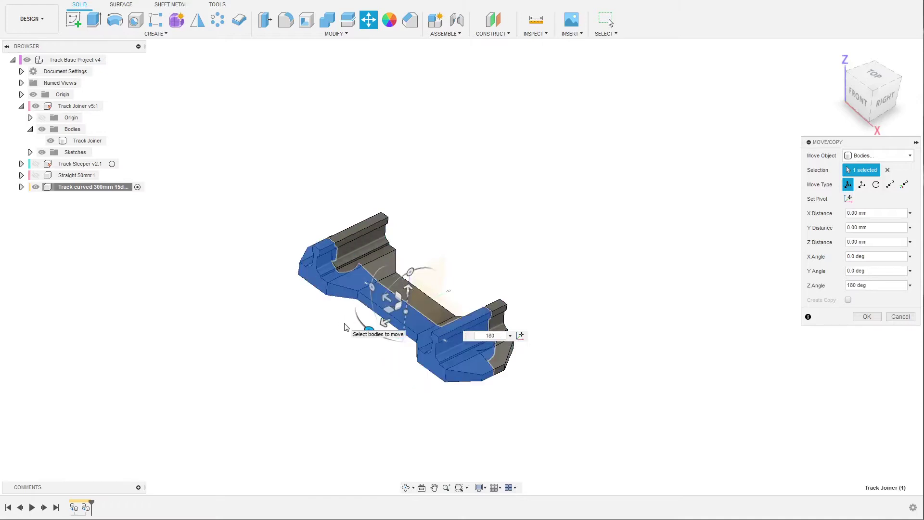
{"action": "left_click", "coordinate": [872, 318]}
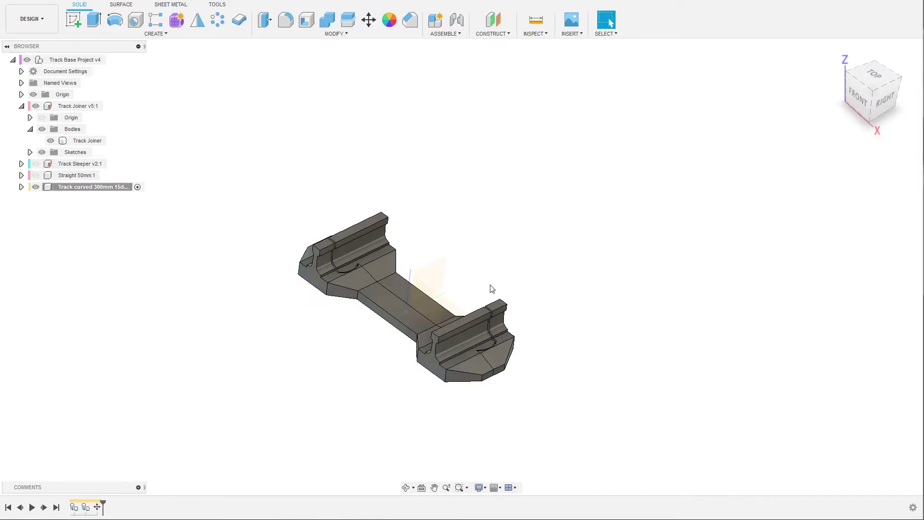
Expand the curved component's Bodies folder and select Track Joiner and Track Joiner (1).
{"action": "scroll", "coordinate": [489, 289], "scroll_direction": "down", "scroll_amount": 3}
{"action": "scroll", "coordinate": [513, 320], "scroll_direction": "down", "scroll_amount": 2}
{"action": "mouse_move", "coordinate": [513, 319]}
{"action": "middle_mouse_down", "text": "shift"}
{"action": "mouse_move", "coordinate": [505, 291]}
{"action": "mouse_move", "coordinate": [509, 315]}
{"action": "middle_mouse_up", "text": "shift"}
{"action": "scroll", "coordinate": [431, 258], "scroll_direction": "up", "scroll_amount": 1}
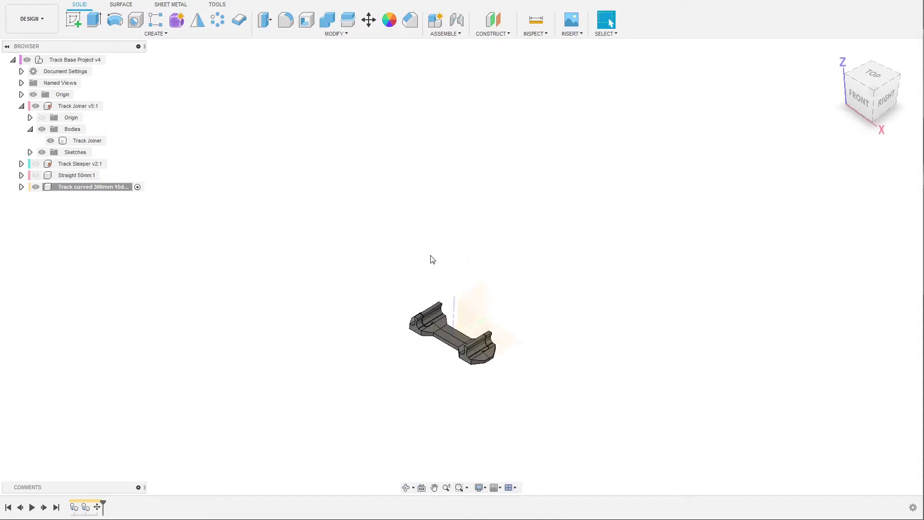
{"action": "scroll", "coordinate": [483, 355], "scroll_direction": "up", "scroll_amount": 1}
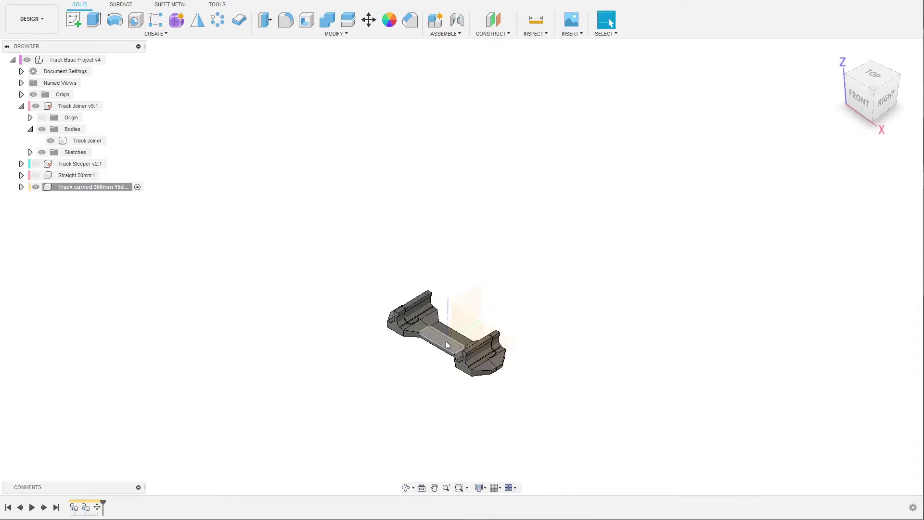
{"action": "left_click", "coordinate": [21, 186]}
{"action": "left_click", "coordinate": [30, 210]}
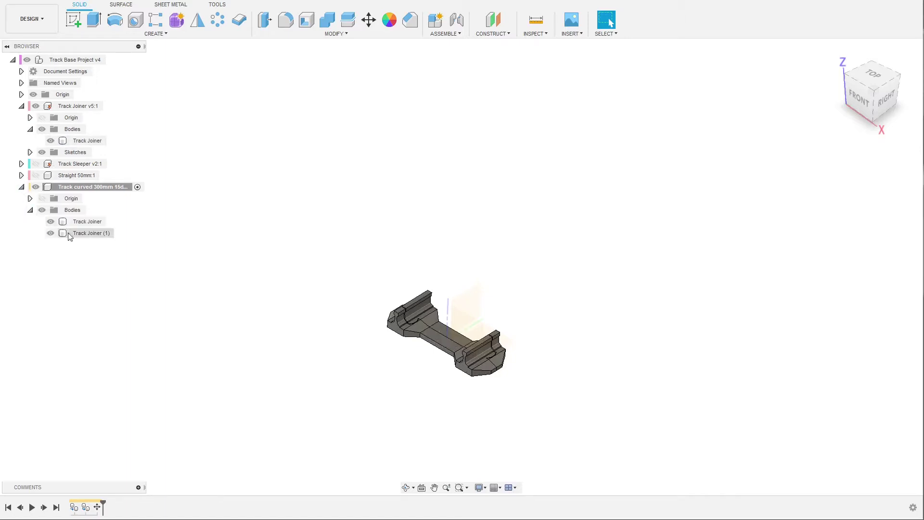
{"action": "left_click", "coordinate": [88, 221]}
{"action": "left_click", "coordinate": [88, 232], "text": "ctrl"}
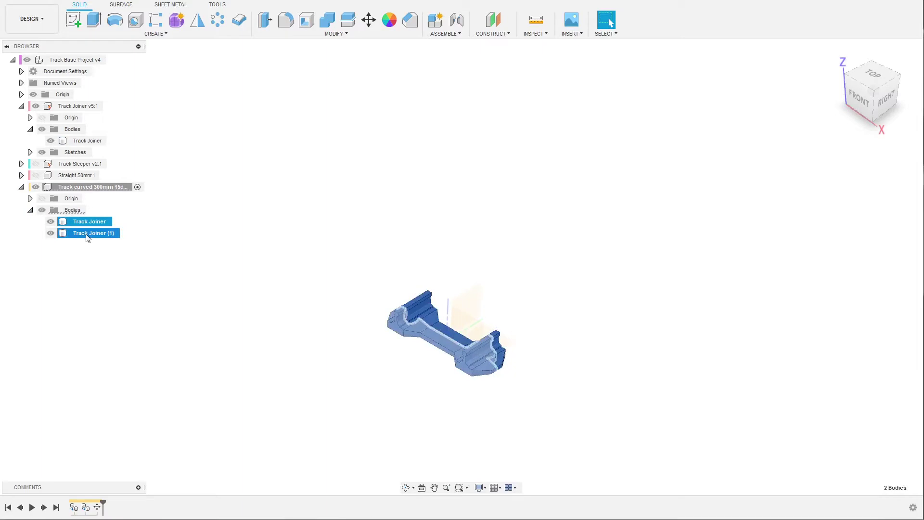
Start Move/Copy on both selected joiner bodies.
{"action": "scroll", "coordinate": [289, 282], "scroll_direction": "down", "scroll_amount": 1}
{"action": "scroll", "coordinate": [501, 344], "scroll_direction": "down", "scroll_amount": 1}
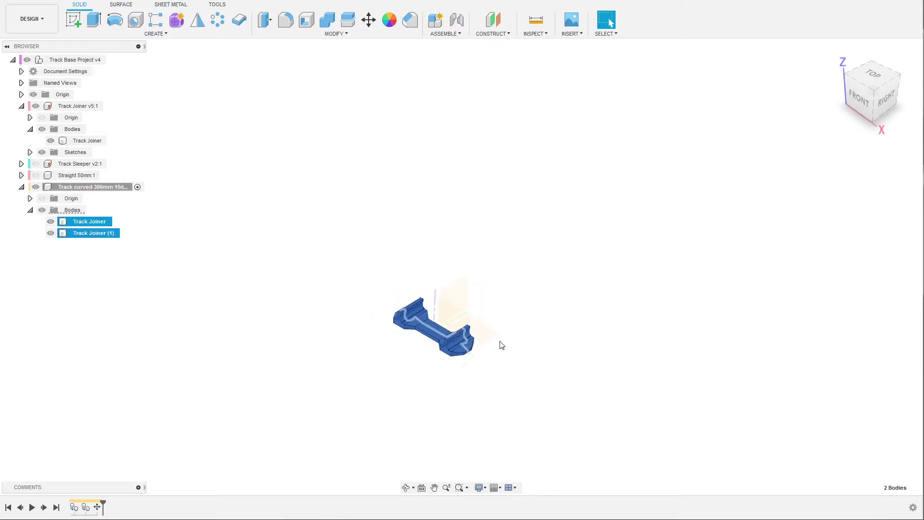
{"action": "scroll", "coordinate": [348, 301], "scroll_direction": "down", "scroll_amount": 1}
{"action": "scroll", "coordinate": [92, 234], "scroll_direction": "down", "scroll_amount": 1}
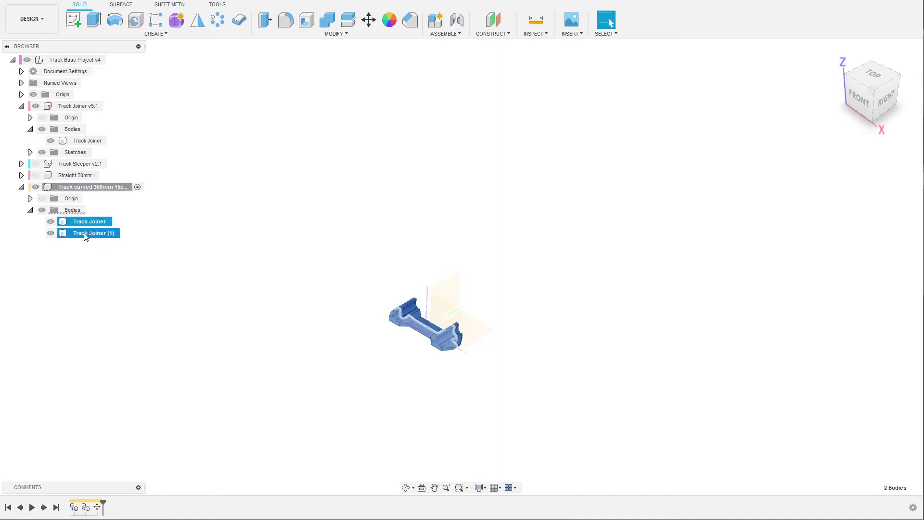
{"action": "right_click", "coordinate": [85, 236]}
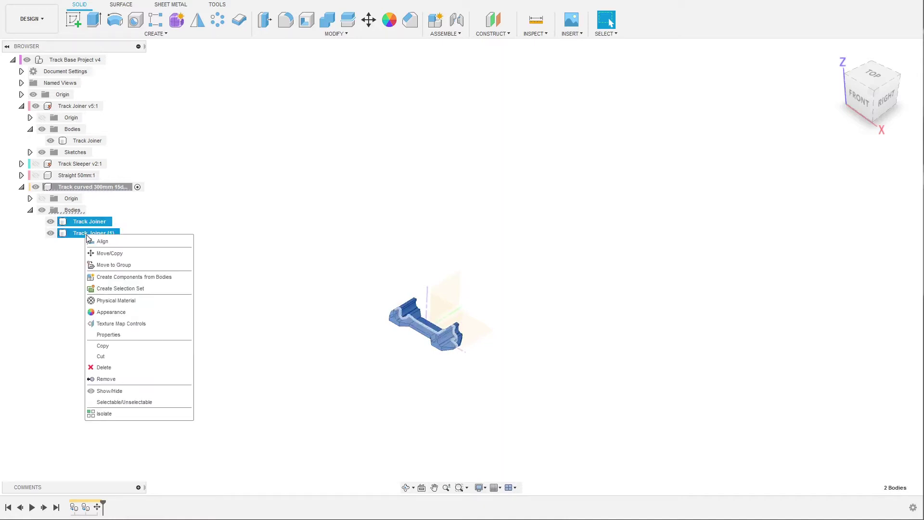
{"action": "left_click", "coordinate": [114, 256]}
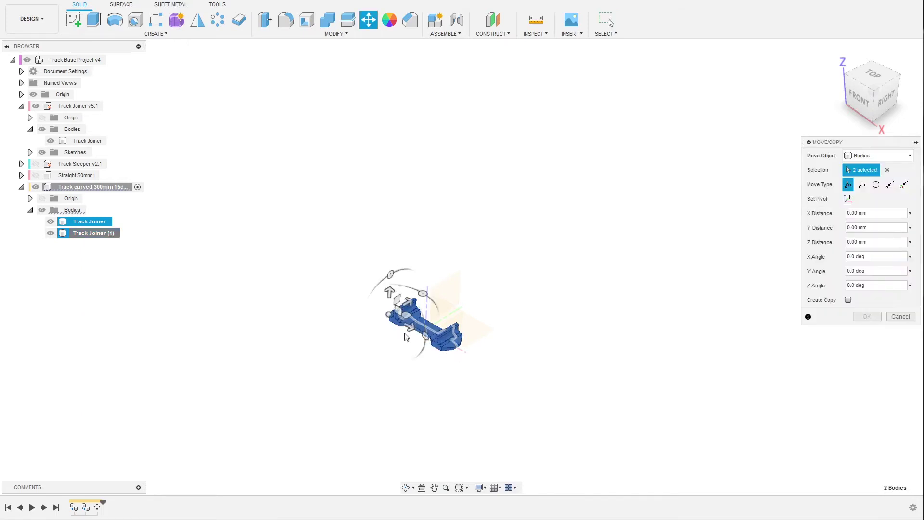
Move both joiner bodies -300 mm along X and commit the move.
{"action": "left_click_drag", "start_coordinate": [407, 330], "coordinate": [207, 232]}
{"action": "scroll", "coordinate": [559, 385], "scroll_direction": "down", "scroll_amount": 3}
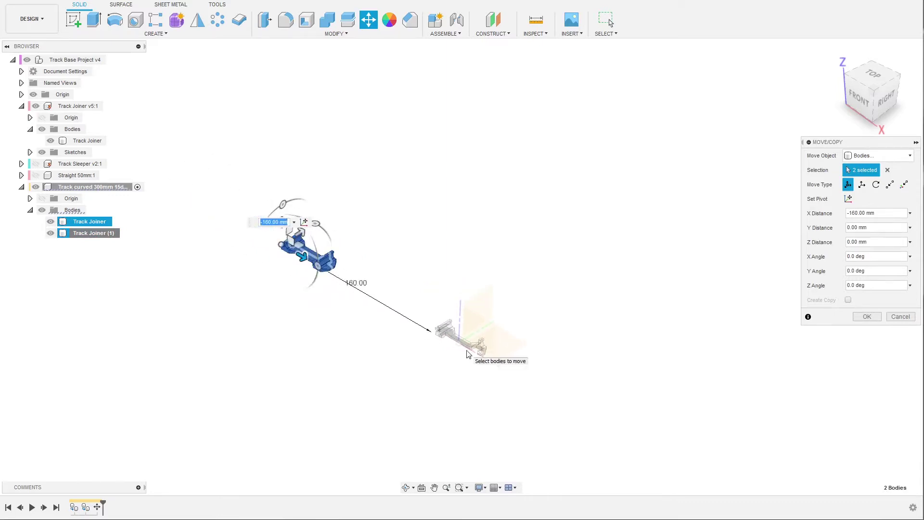
{"action": "key", "text": "BackSpace"}
{"action": "key", "text": "Return"}
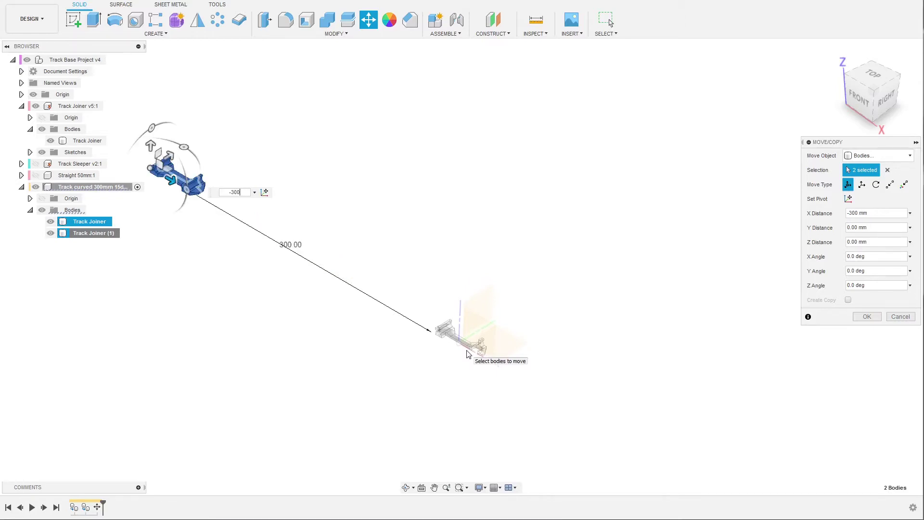
{"action": "key", "text": "Return"}
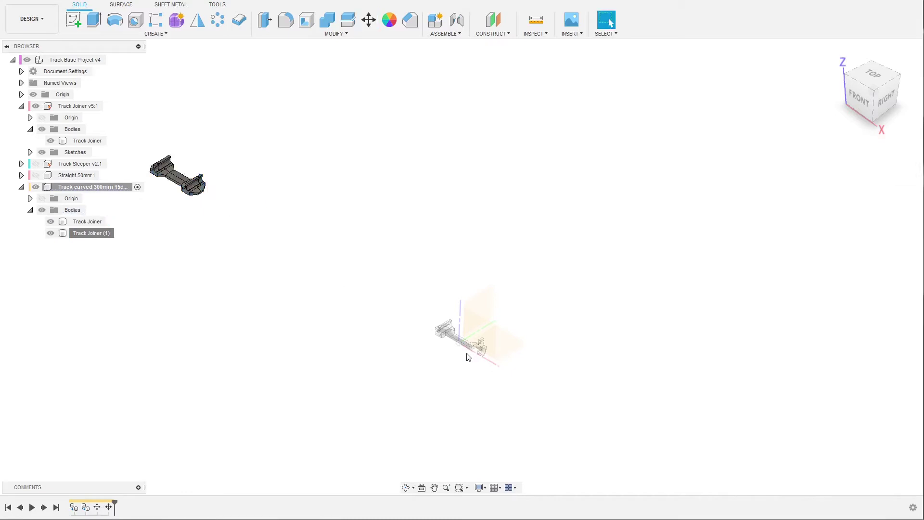
{"action": "scroll", "coordinate": [275, 268], "scroll_direction": "down", "scroll_amount": 2}
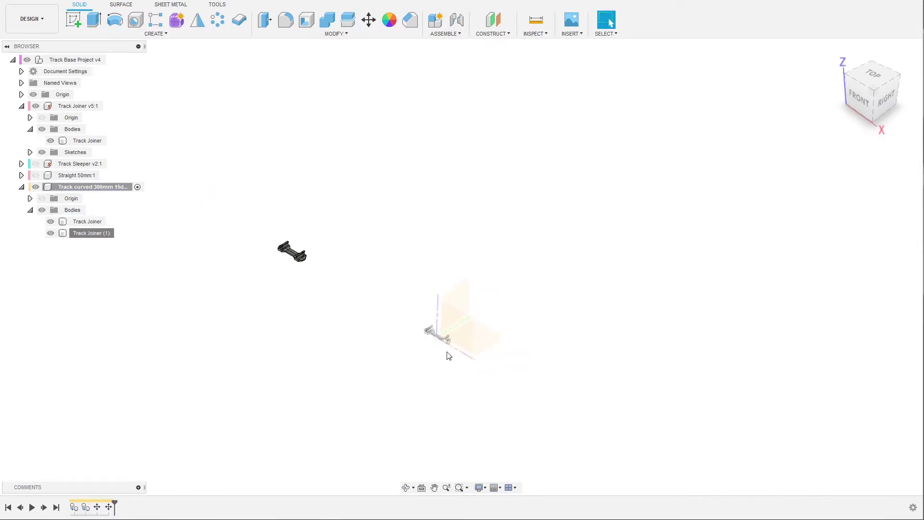
{"action": "scroll", "coordinate": [296, 255], "scroll_direction": "down", "scroll_amount": 3}
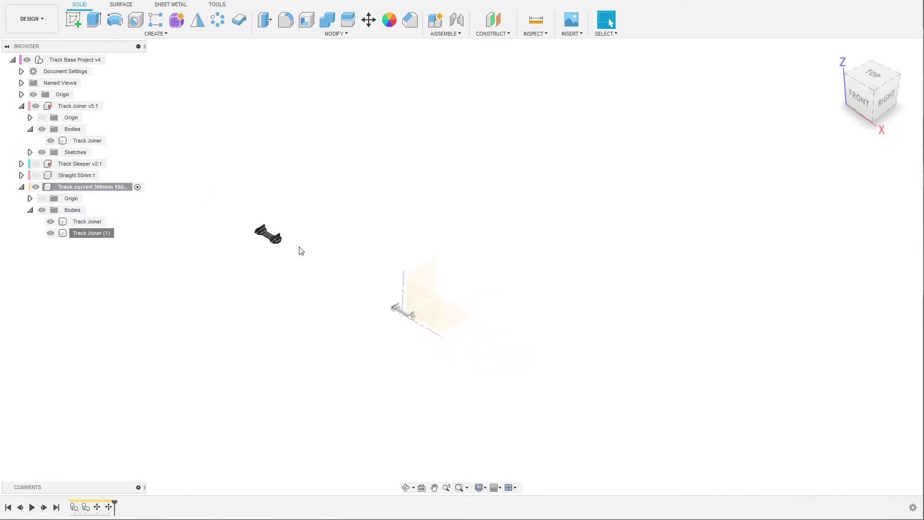
{"action": "left_click", "coordinate": [268, 235]}
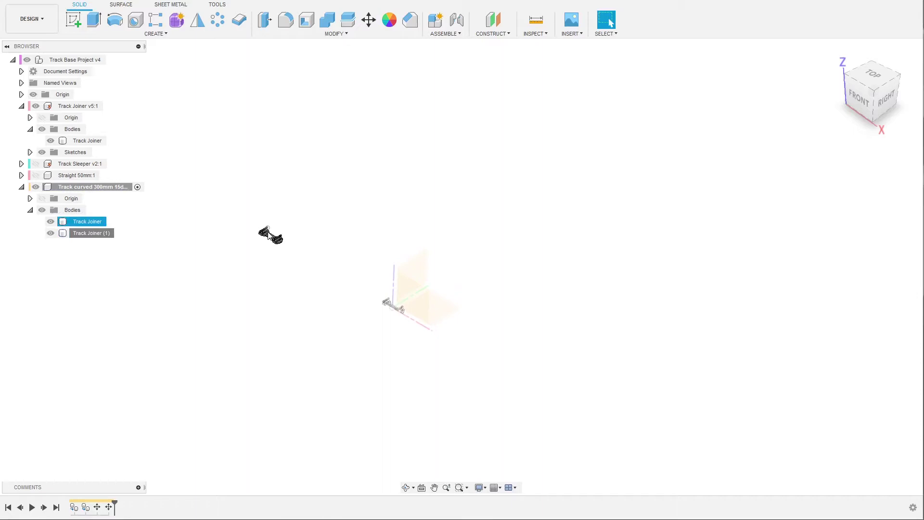
{"action": "key", "text": "Escape"}
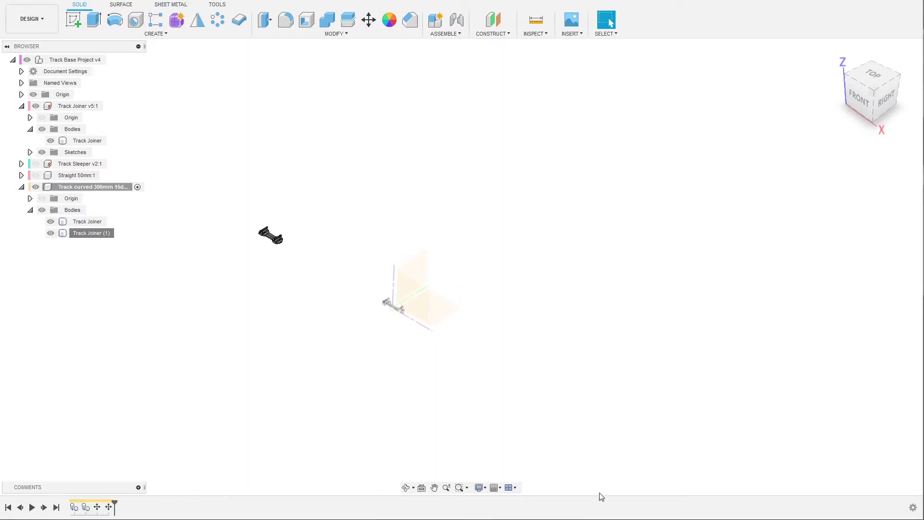
{"action": "scroll", "coordinate": [280, 220], "scroll_direction": "up", "scroll_amount": 1}
{"action": "scroll", "coordinate": [280, 221], "scroll_direction": "up", "scroll_amount": 2}
{"action": "scroll", "coordinate": [281, 224], "scroll_direction": "down", "scroll_amount": 1}
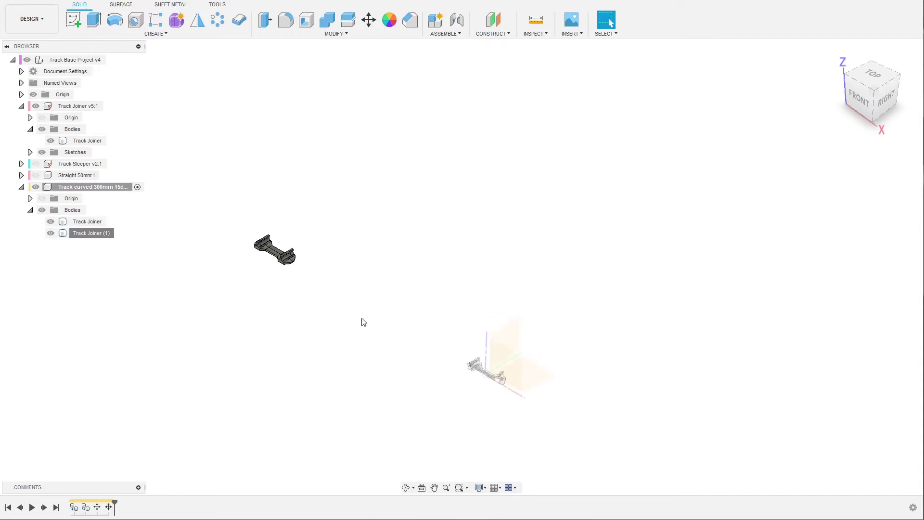
{"action": "left_click", "coordinate": [484, 371]}
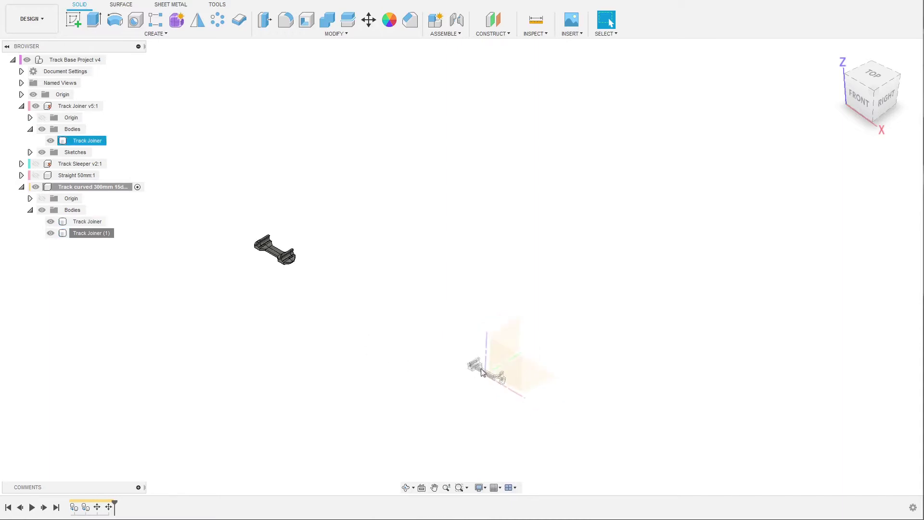
{"action": "key", "text": "Escape"}
{"action": "left_click", "coordinate": [35, 107]}
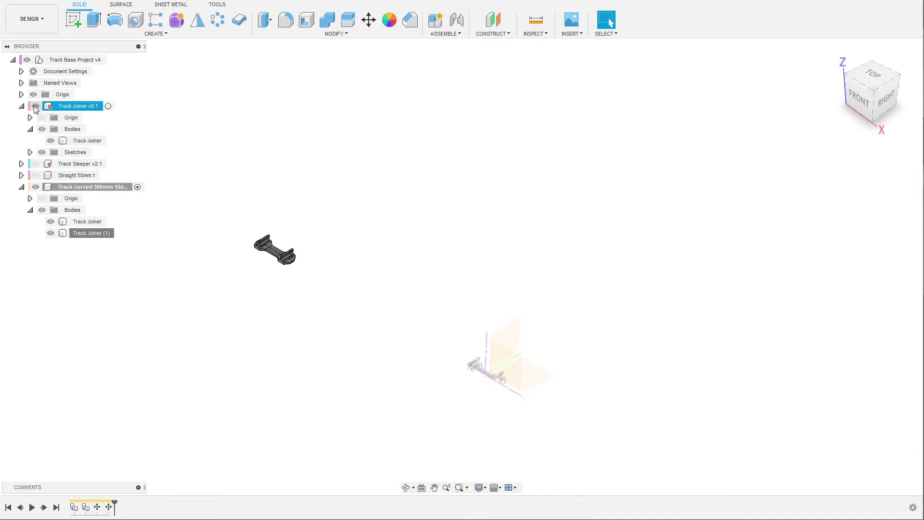
{"action": "left_click", "coordinate": [35, 106]}
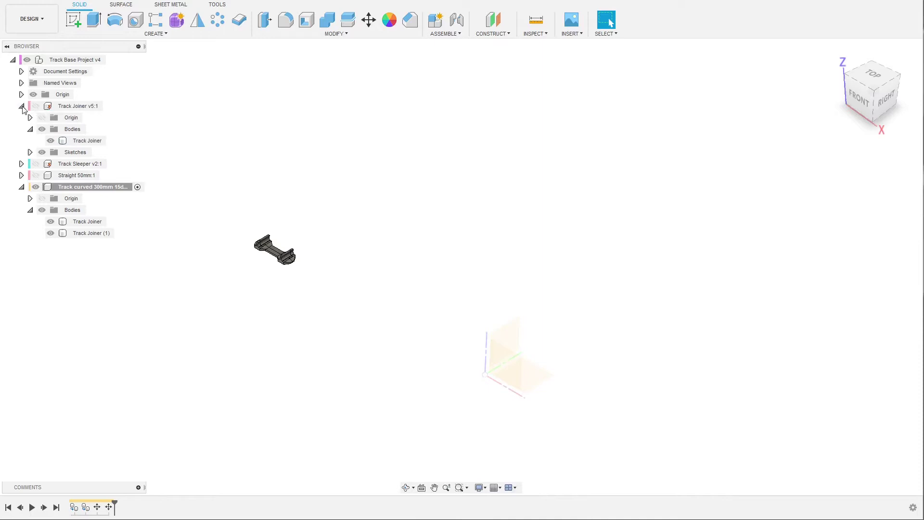
{"action": "left_click", "coordinate": [23, 107]}
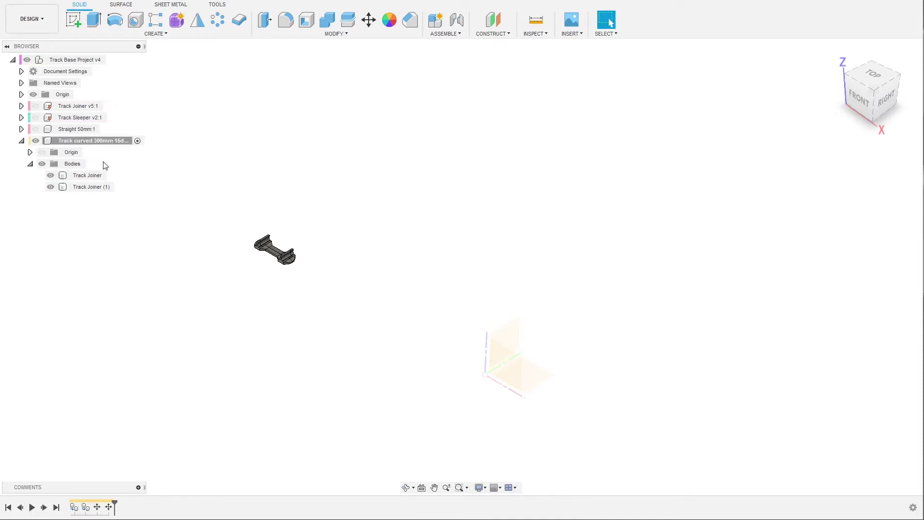
{"action": "left_click", "coordinate": [278, 262]}
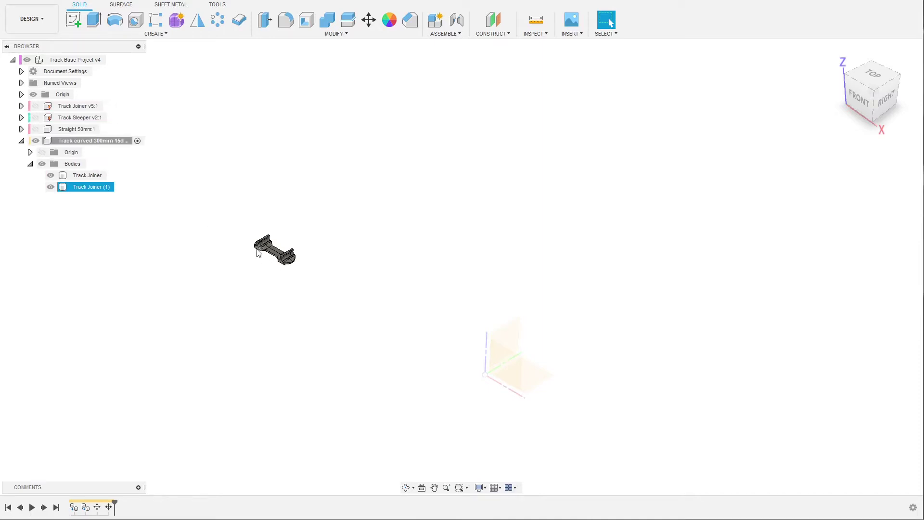
{"action": "scroll", "coordinate": [540, 367], "scroll_direction": "up", "scroll_amount": 1}
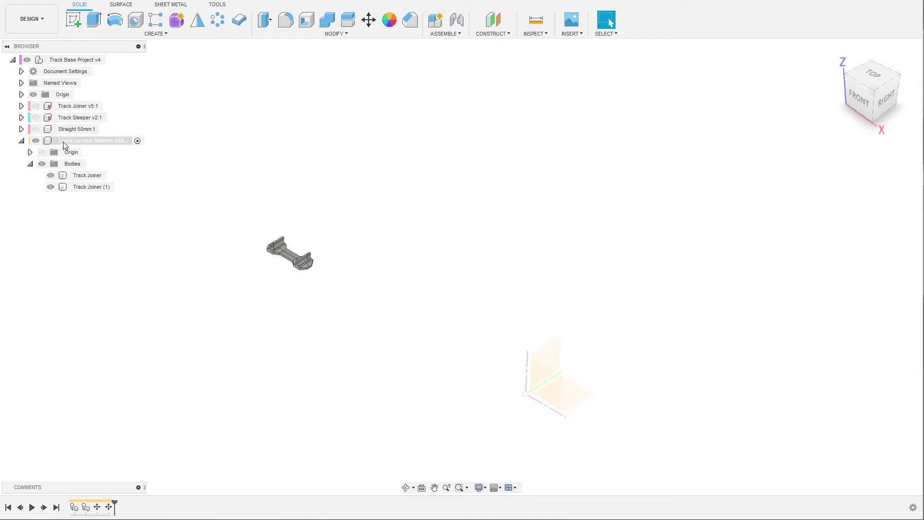
Activate Track Joiner v5:1, then switch activation to Track curved 300mm 15deg.
{"action": "right_click", "coordinate": [65, 144]}
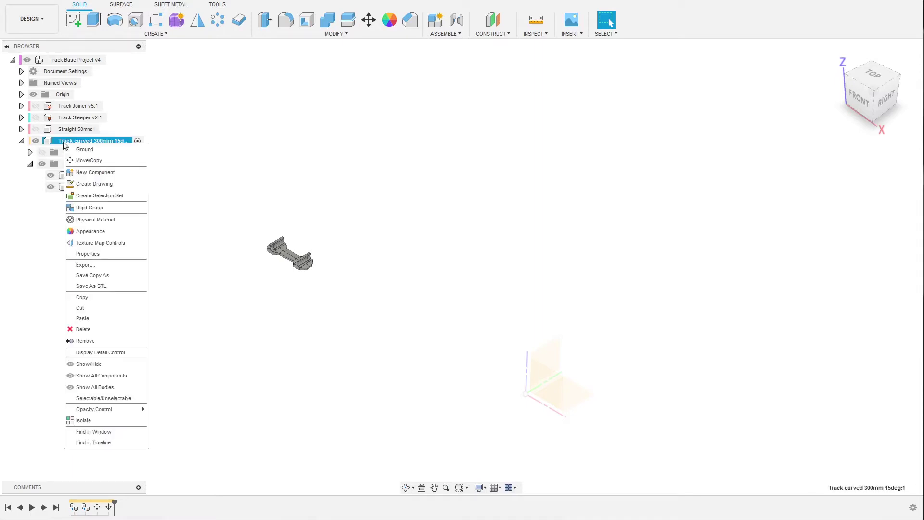
{"action": "right_click", "coordinate": [65, 106]}
{"action": "right_click", "coordinate": [66, 106]}
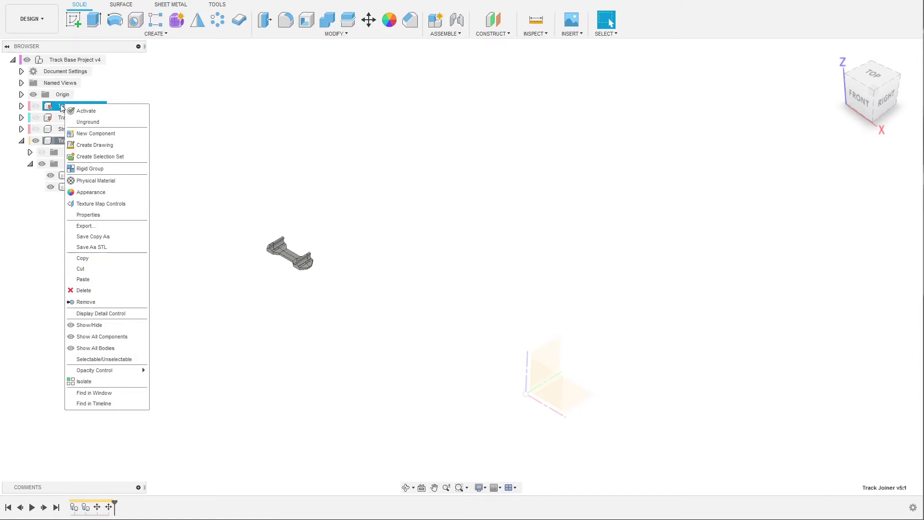
{"action": "left_click", "coordinate": [86, 112]}
{"action": "left_click", "coordinate": [138, 142]}
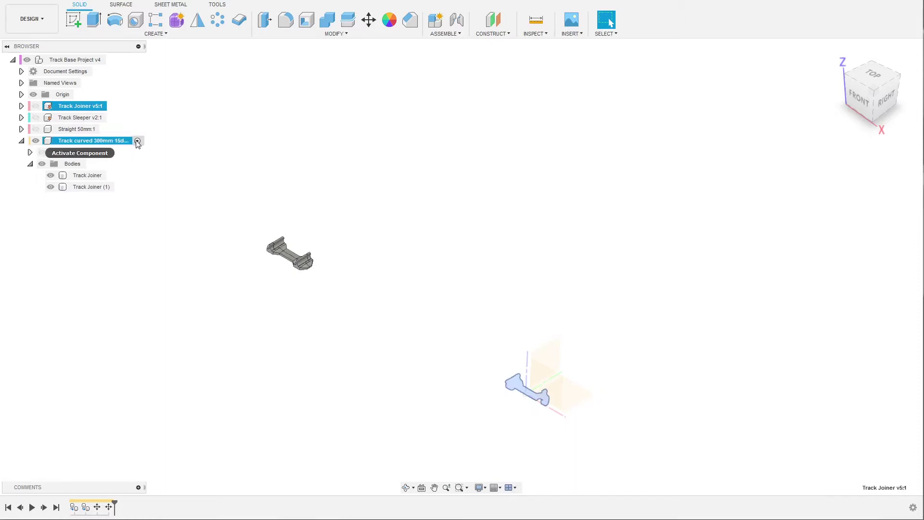
{"action": "left_click", "coordinate": [137, 142]}
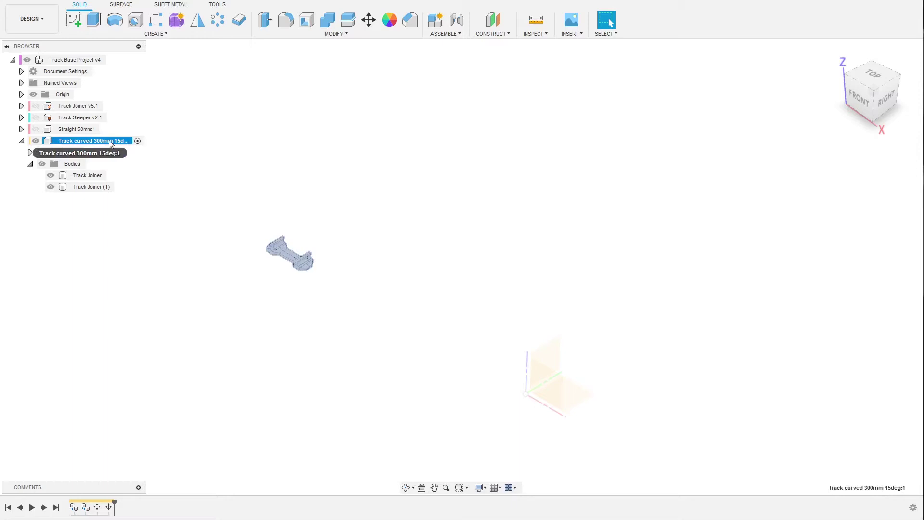
{"action": "scroll", "coordinate": [336, 275], "scroll_direction": "down", "scroll_amount": 1}
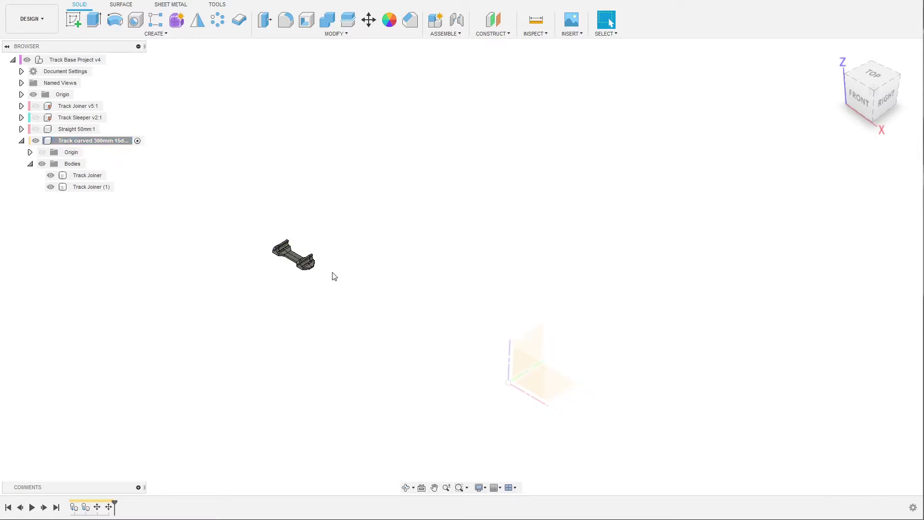
{"action": "mouse_move", "coordinate": [379, 293]}
{"action": "middle_mouse_down", "text": "shift"}
{"action": "mouse_move", "coordinate": [361, 287]}
{"action": "mouse_move", "coordinate": [374, 286]}
{"action": "middle_mouse_up", "text": "shift"}
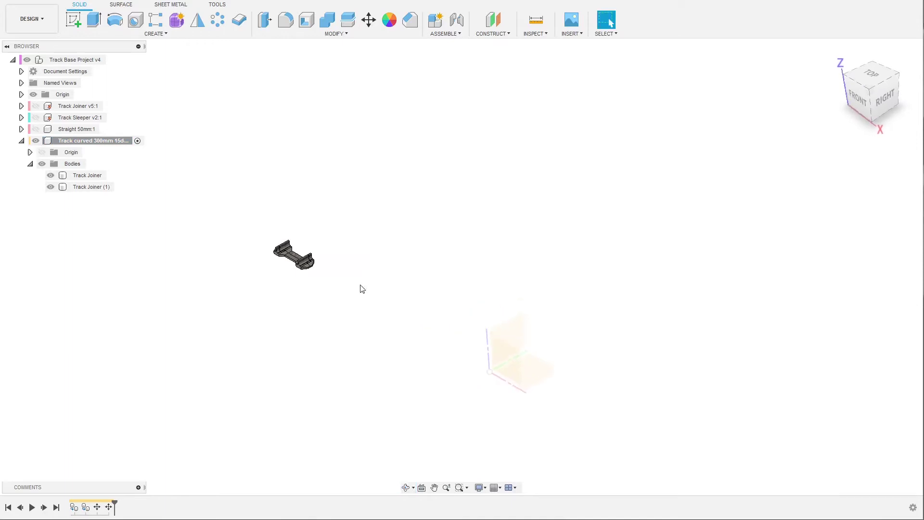
{"action": "scroll", "coordinate": [356, 286], "scroll_direction": "up", "scroll_amount": 2}
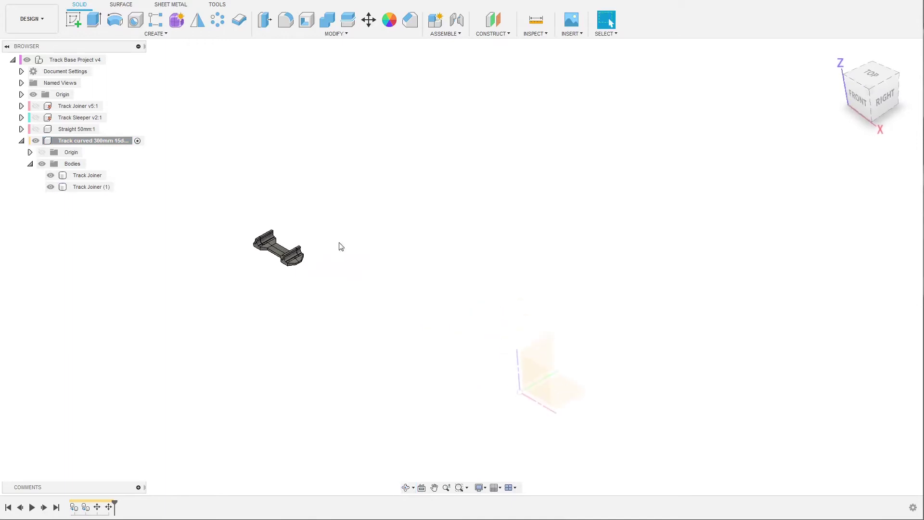
{"action": "scroll", "coordinate": [341, 246], "scroll_direction": "up", "scroll_amount": 3}
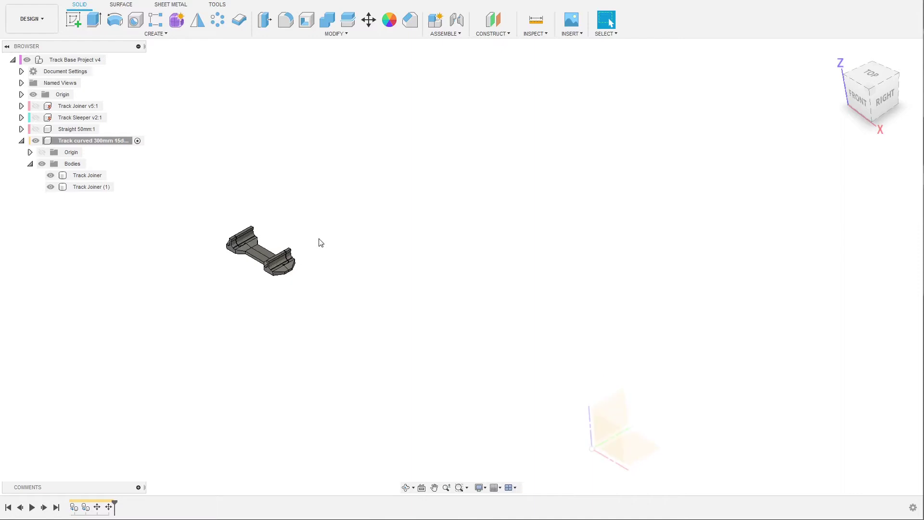
Start Move/Copy on Track Joiner (1) with its pivot set at the origin.
{"action": "left_click", "coordinate": [78, 187]}
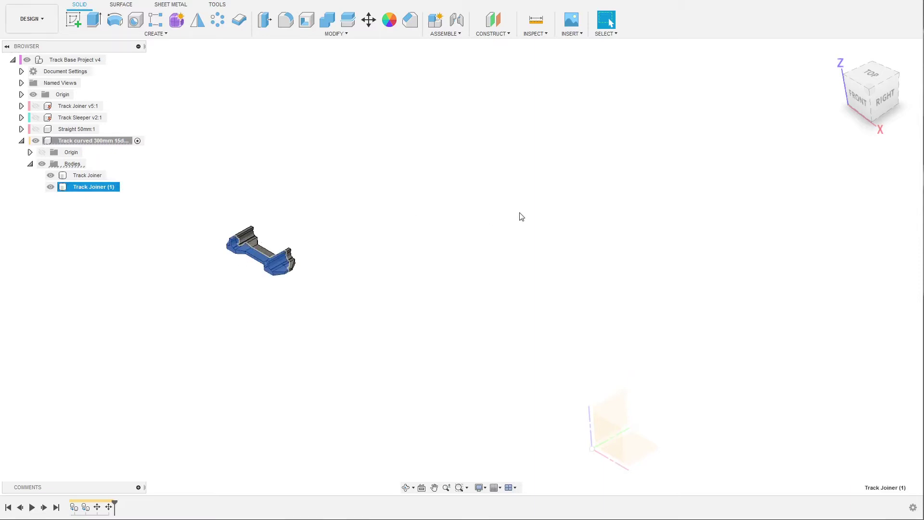
{"action": "right_click", "coordinate": [81, 192]}
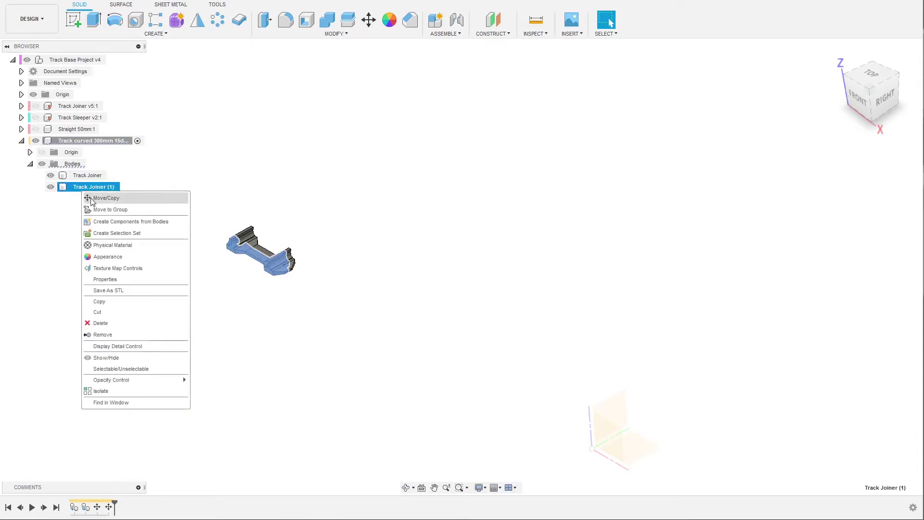
{"action": "left_click", "coordinate": [110, 196]}
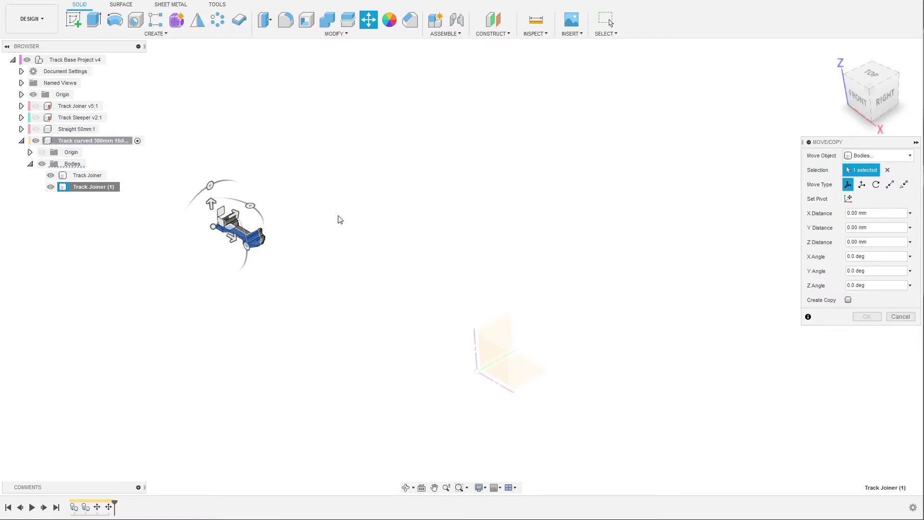
{"action": "left_click", "coordinate": [848, 198]}
{"action": "left_click", "coordinate": [478, 372]}
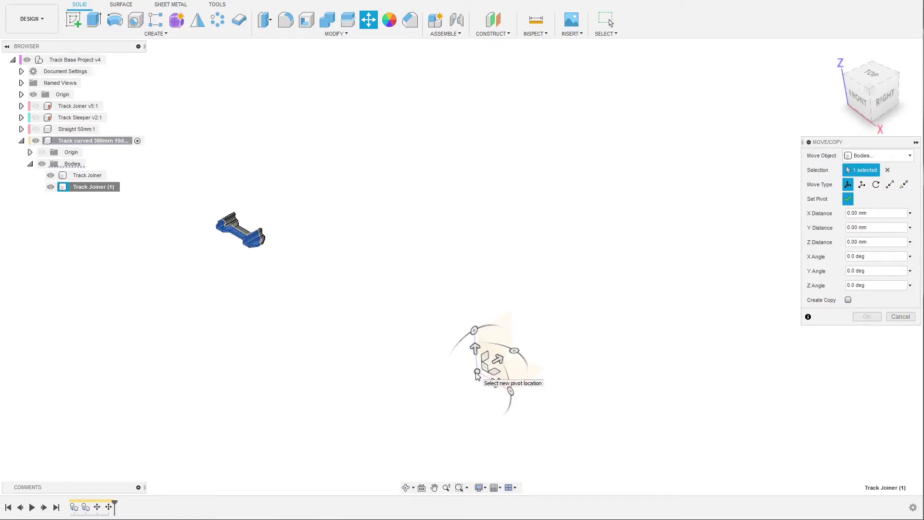
{"action": "left_click", "coordinate": [848, 198]}
Rotate Track Joiner (1) -15° about Z and confirm the move.
{"action": "scroll", "coordinate": [587, 442], "scroll_direction": "down", "scroll_amount": 4}
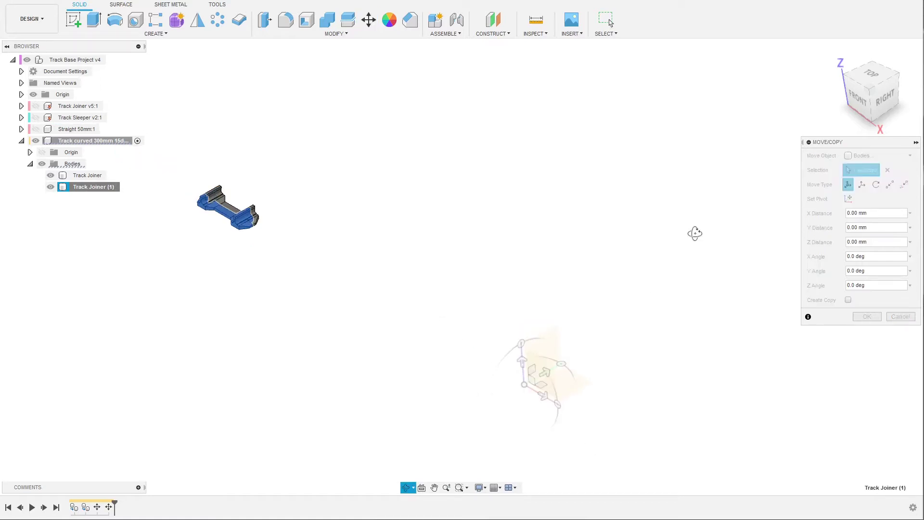
{"action": "scroll", "coordinate": [549, 337], "scroll_direction": "down", "scroll_amount": 1}
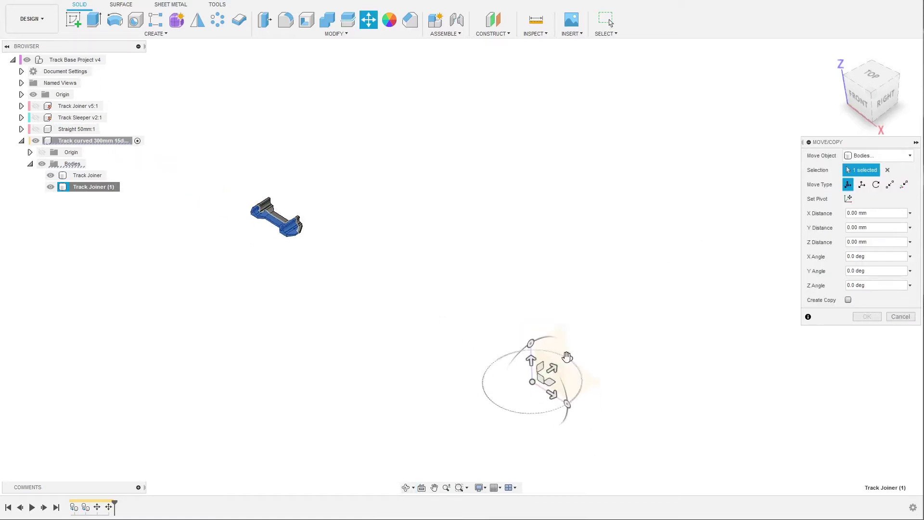
{"action": "mouse_move", "coordinate": [567, 359]}
{"action": "left_mouse_down"}
{"action": "mouse_move", "coordinate": [564, 390]}
{"action": "mouse_move", "coordinate": [567, 365]}
{"action": "mouse_move", "coordinate": [578, 372]}
{"action": "mouse_move", "coordinate": [563, 400]}
{"action": "mouse_move", "coordinate": [566, 370]}
{"action": "left_mouse_up"}
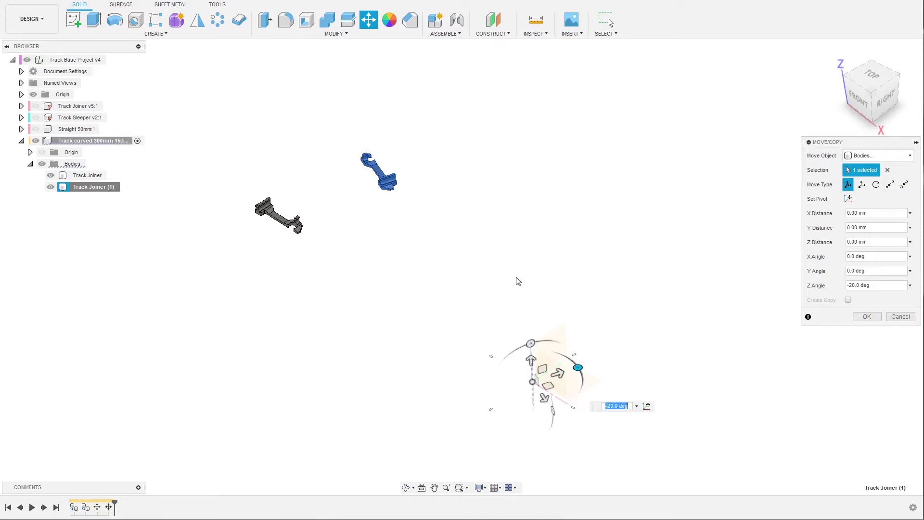
{"action": "type", "text": "-15"}
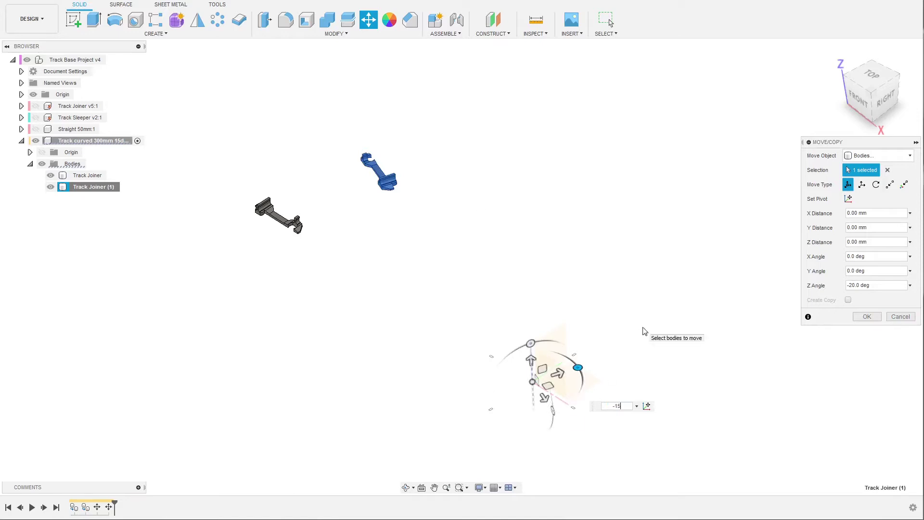
{"action": "key", "text": "Return"}
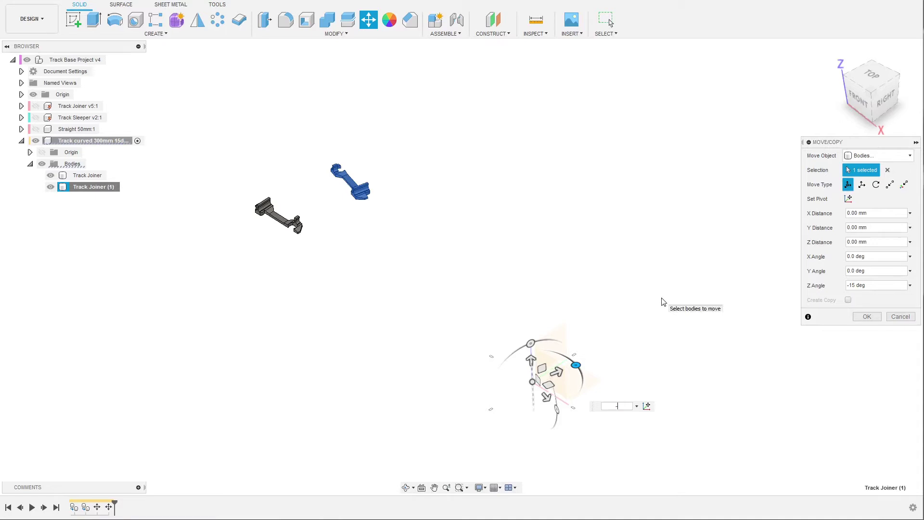
{"action": "key", "text": "Return"}
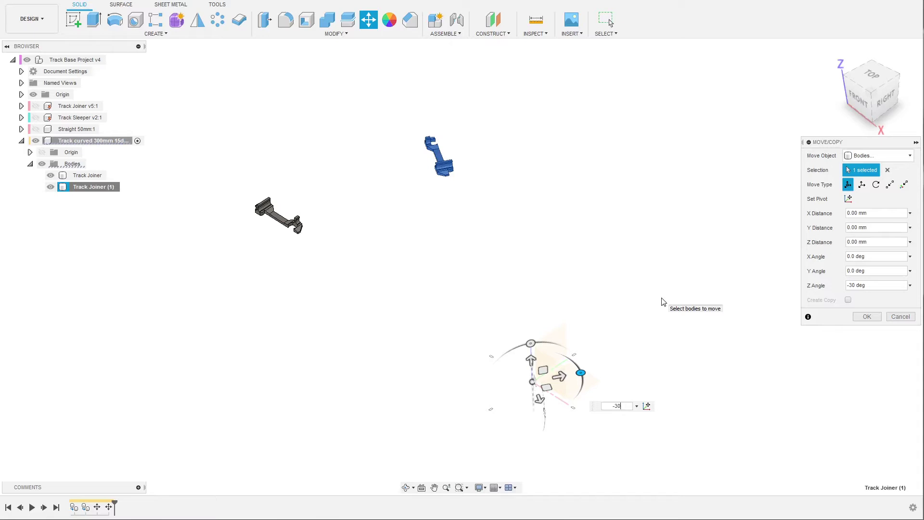
{"action": "key", "text": "Return"}
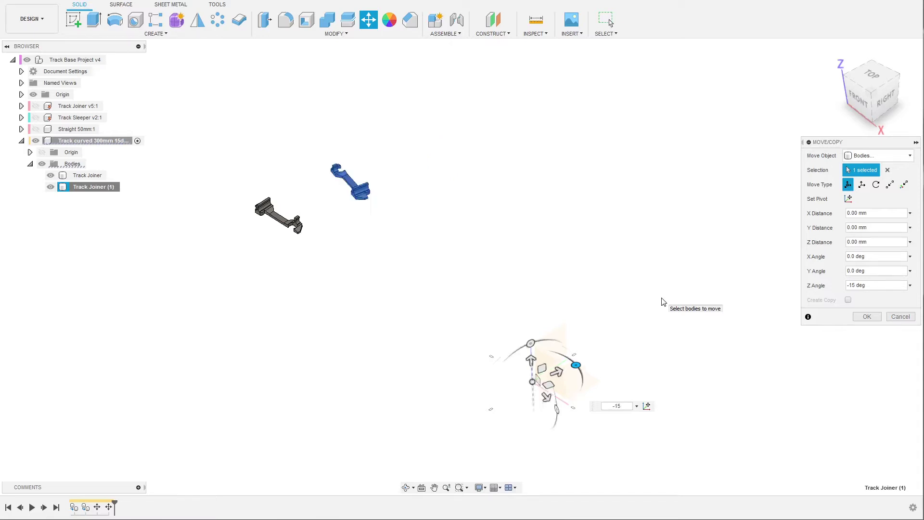
{"action": "left_click", "coordinate": [866, 317]}
Orbit and zoom around both joiners, trying selections to locate the target face.
{"action": "middle_click_drag", "start_coordinate": [540, 293], "coordinate": [582, 341]}
{"action": "scroll", "coordinate": [451, 247], "scroll_direction": "up", "scroll_amount": 5}
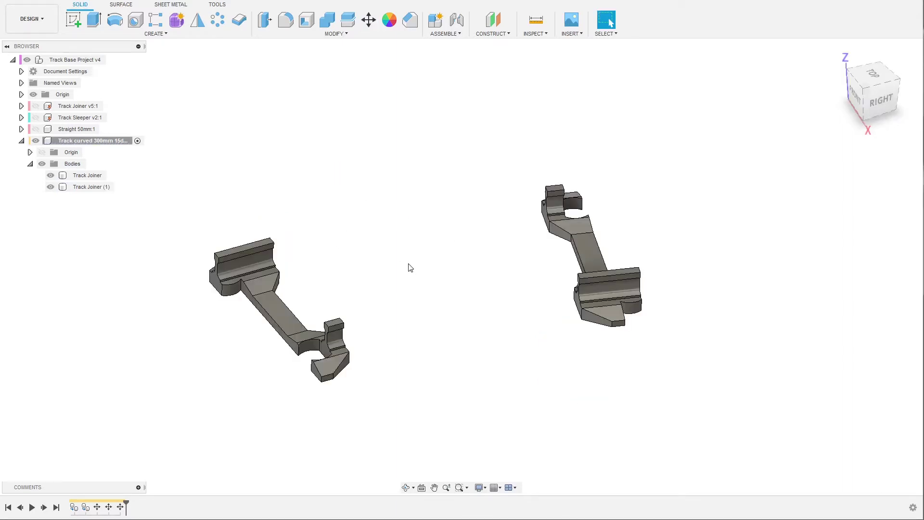
{"action": "middle_click_drag", "start_coordinate": [446, 274], "coordinate": [382, 288], "text": "shift"}
{"action": "scroll", "coordinate": [435, 236], "scroll_direction": "up", "scroll_amount": 1}
{"action": "scroll", "coordinate": [402, 212], "scroll_direction": "up", "scroll_amount": 2}
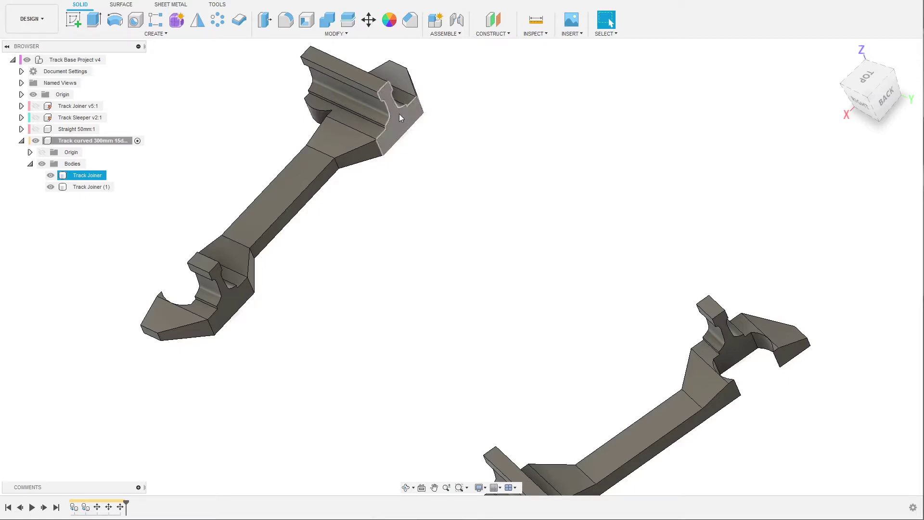
{"action": "scroll", "coordinate": [435, 175], "scroll_direction": "down", "scroll_amount": 2}
{"action": "scroll", "coordinate": [435, 173], "scroll_direction": "up", "scroll_amount": 1}
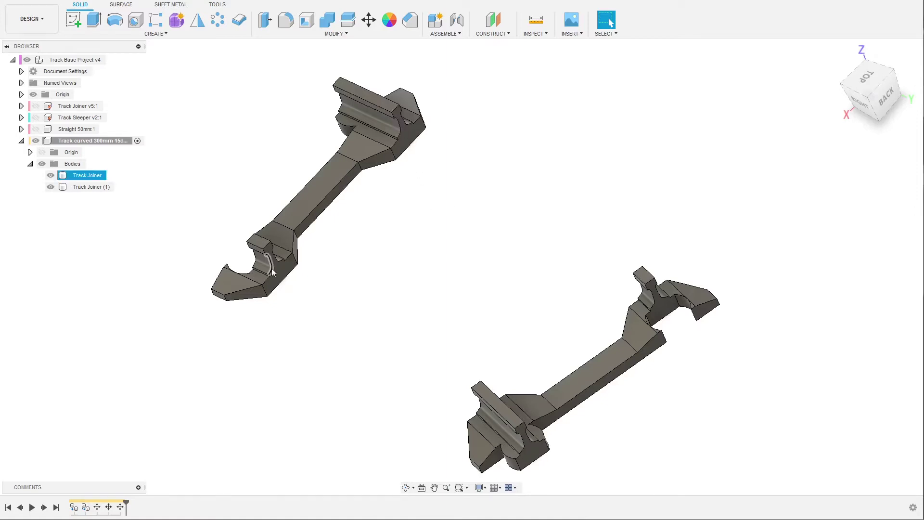
{"action": "left_click", "coordinate": [396, 161]}
{"action": "left_click", "coordinate": [395, 174]}
{"action": "scroll", "coordinate": [396, 174], "scroll_direction": "down", "scroll_amount": 1}
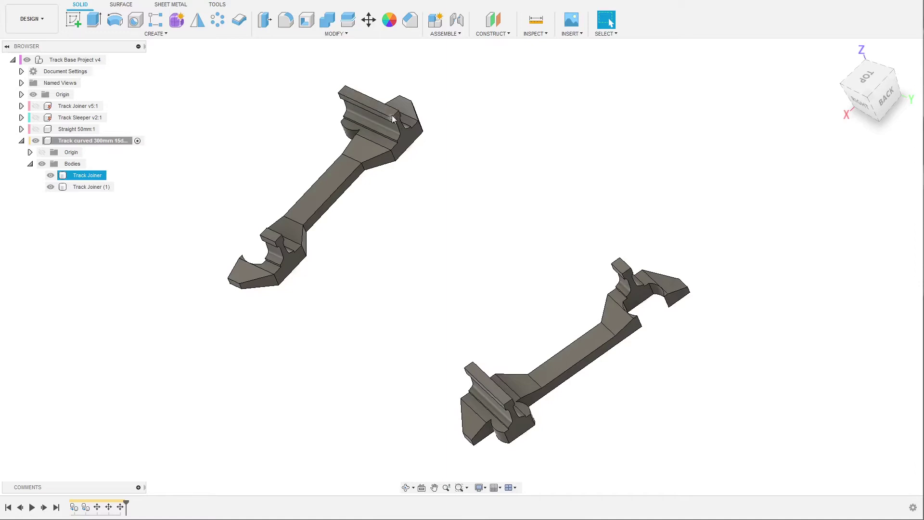
{"action": "scroll", "coordinate": [501, 232], "scroll_direction": "down", "scroll_amount": 1}
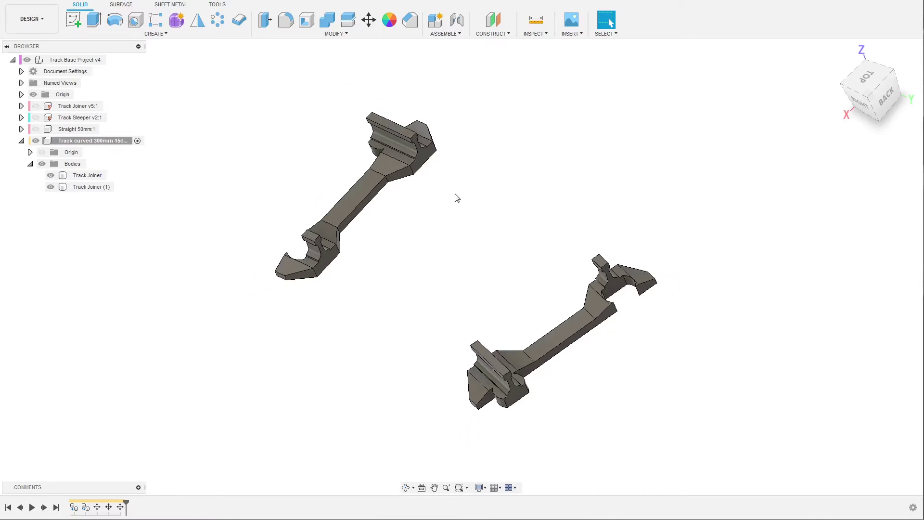
{"action": "middle_click_drag", "start_coordinate": [432, 174], "coordinate": [426, 230], "text": "shift"}
{"action": "left_click", "coordinate": [424, 224]}
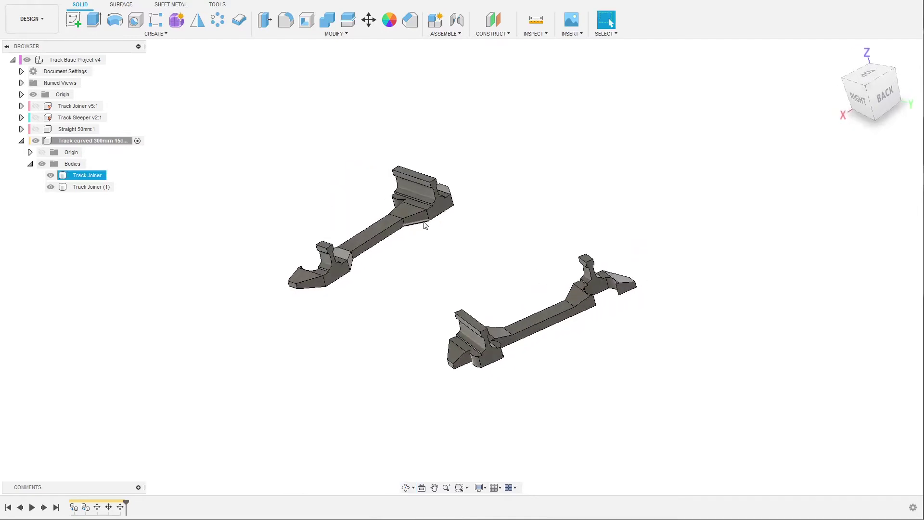
{"action": "scroll", "coordinate": [425, 225], "scroll_direction": "up", "scroll_amount": 2}
{"action": "left_click", "coordinate": [457, 286]}
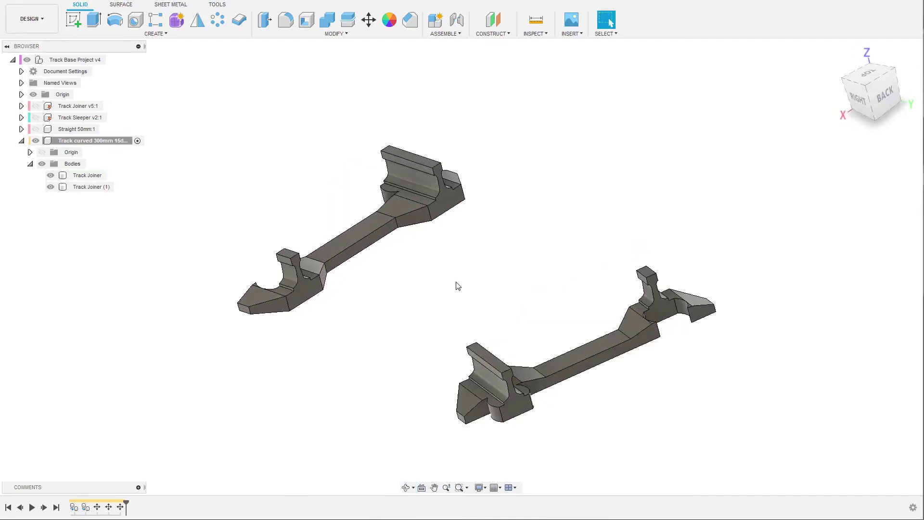
{"action": "scroll", "coordinate": [446, 266], "scroll_direction": "down", "scroll_amount": 2}
{"action": "middle_click_drag", "start_coordinate": [445, 266], "coordinate": [524, 253], "text": "shift"}
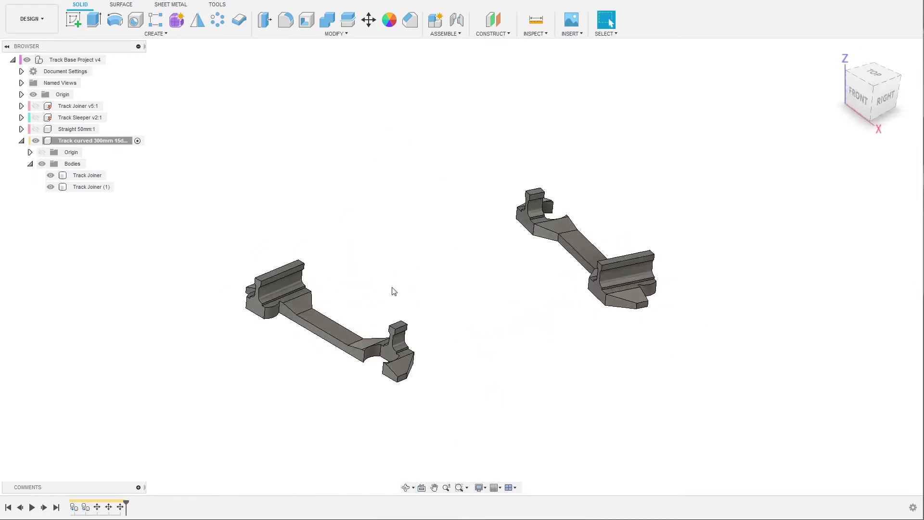
{"action": "middle_click_drag", "start_coordinate": [304, 281], "coordinate": [301, 318], "text": "shift"}
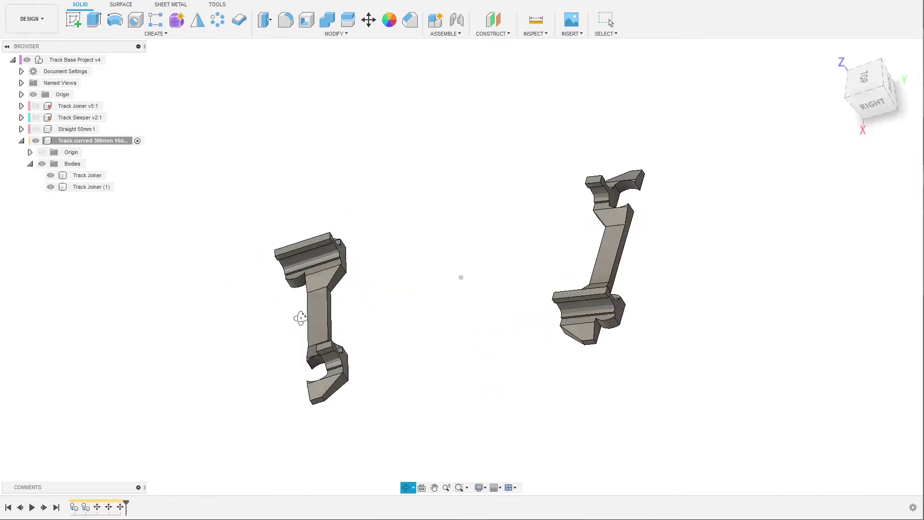
{"action": "scroll", "coordinate": [341, 371], "scroll_direction": "up", "scroll_amount": 3}
Start Sketch3 on the Track Joiner's long sloping side face.
{"action": "left_click", "coordinate": [348, 356]}
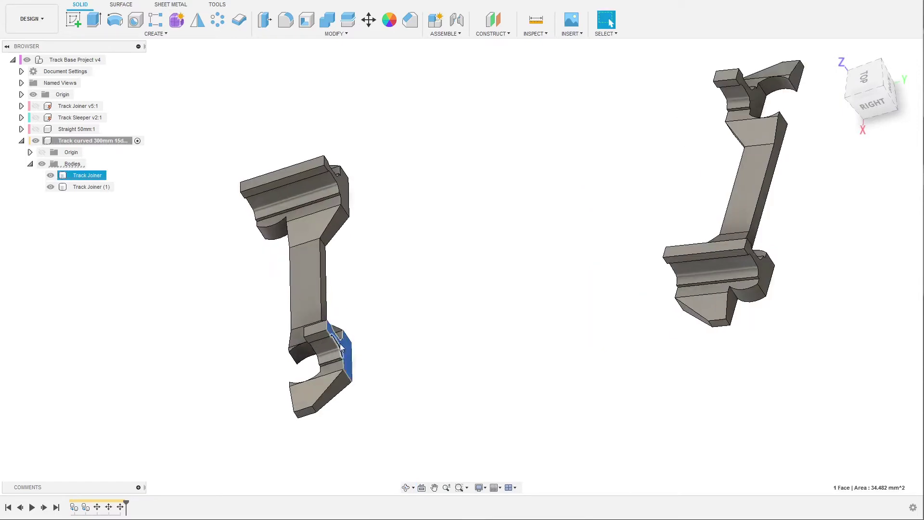
{"action": "middle_click_drag", "start_coordinate": [408, 338], "coordinate": [449, 281], "text": "shift"}
{"action": "scroll", "coordinate": [355, 352], "scroll_direction": "up", "scroll_amount": 3}
{"action": "left_click", "coordinate": [355, 349]}
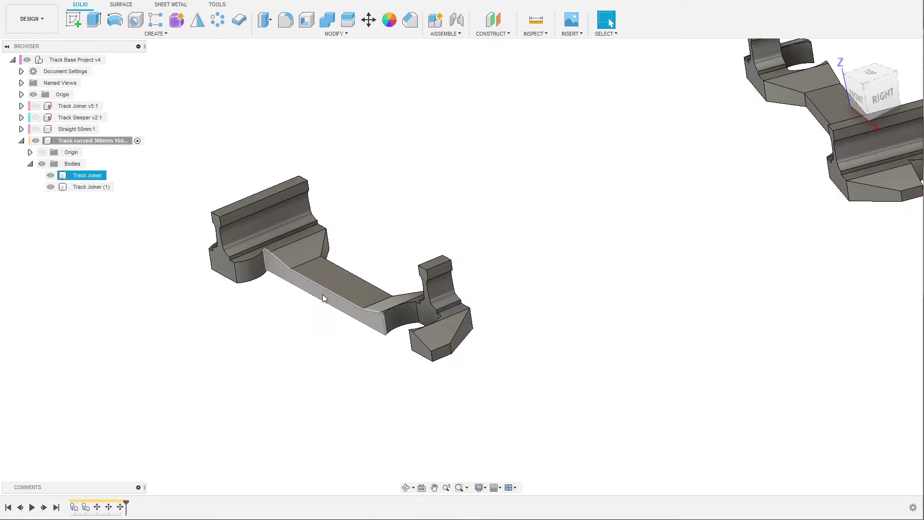
{"action": "left_click", "coordinate": [323, 296]}
{"action": "scroll", "coordinate": [321, 339], "scroll_direction": "down", "scroll_amount": 2}
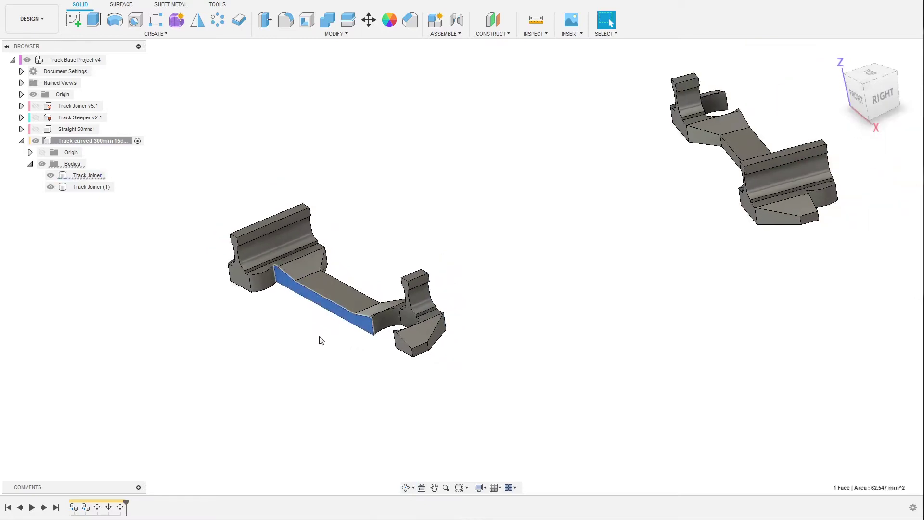
{"action": "scroll", "coordinate": [322, 340], "scroll_direction": "down", "scroll_amount": 2}
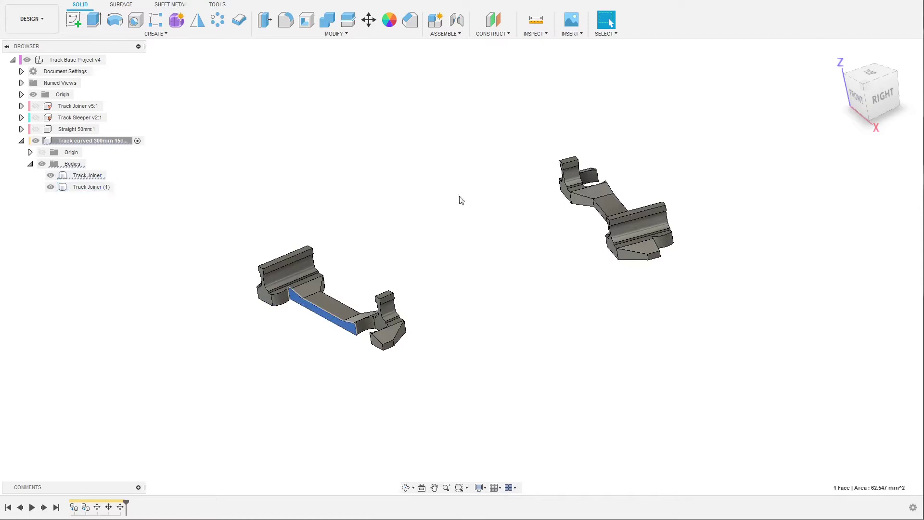
{"action": "left_click", "coordinate": [304, 332]}
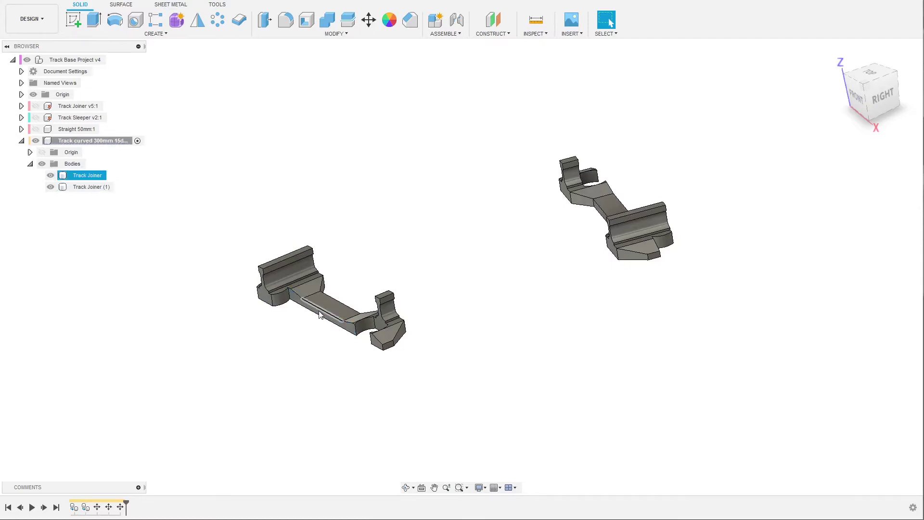
{"action": "scroll", "coordinate": [321, 316], "scroll_direction": "up", "scroll_amount": 3}
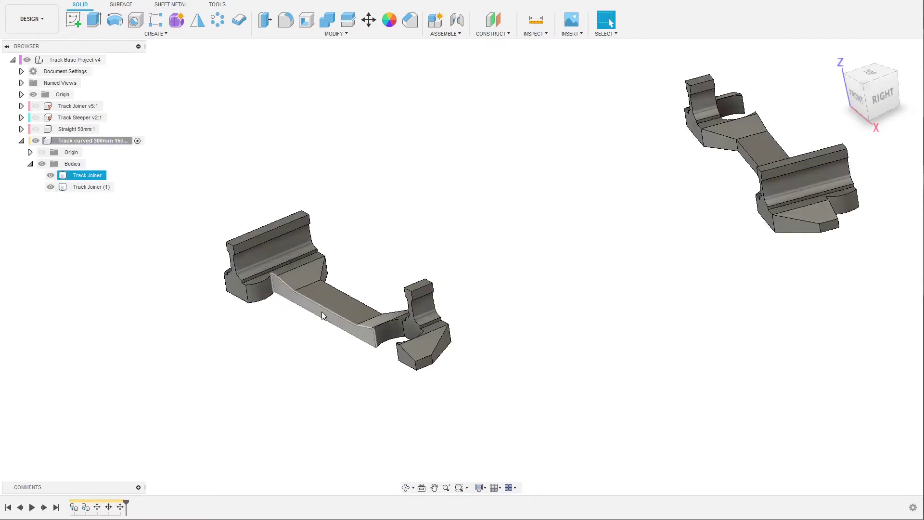
{"action": "left_click", "coordinate": [322, 319]}
{"action": "left_click", "coordinate": [72, 22]}
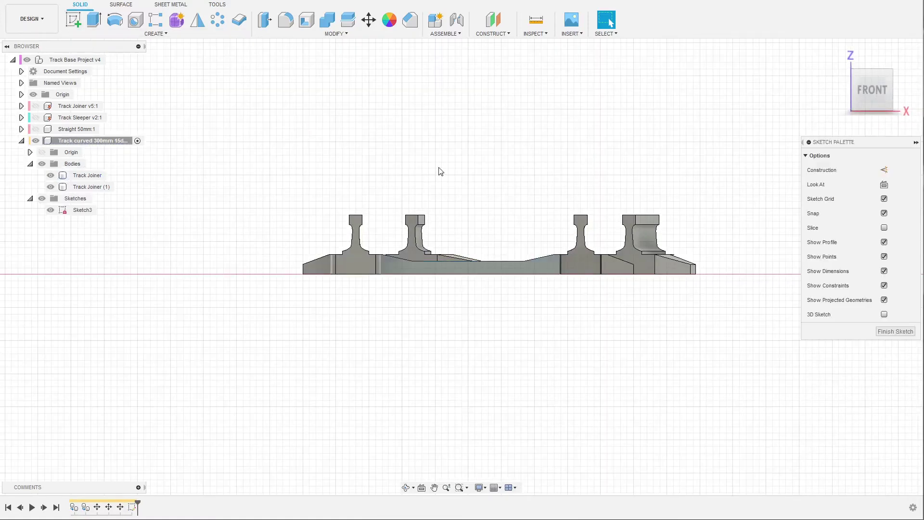
Hide Track Joiner (1) and the Origin, then look down on the joiner.
{"action": "left_click", "coordinate": [51, 187]}
{"action": "middle_click_drag", "start_coordinate": [445, 281], "coordinate": [283, 316], "text": "shift"}
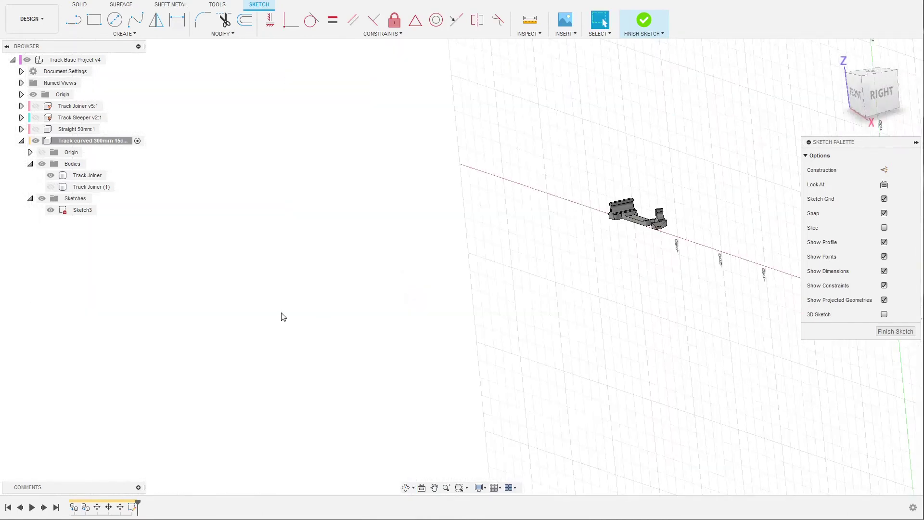
{"action": "left_click", "coordinate": [33, 94]}
{"action": "scroll", "coordinate": [299, 283], "scroll_direction": "down", "scroll_amount": 3}
{"action": "mouse_move", "coordinate": [299, 284]}
{"action": "middle_mouse_down", "text": "shift"}
{"action": "mouse_move", "coordinate": [389, 270]}
{"action": "mouse_move", "coordinate": [359, 280]}
{"action": "mouse_move", "coordinate": [366, 287]}
{"action": "middle_mouse_up", "text": "shift"}
{"action": "scroll", "coordinate": [592, 227], "scroll_direction": "up", "scroll_amount": 5}
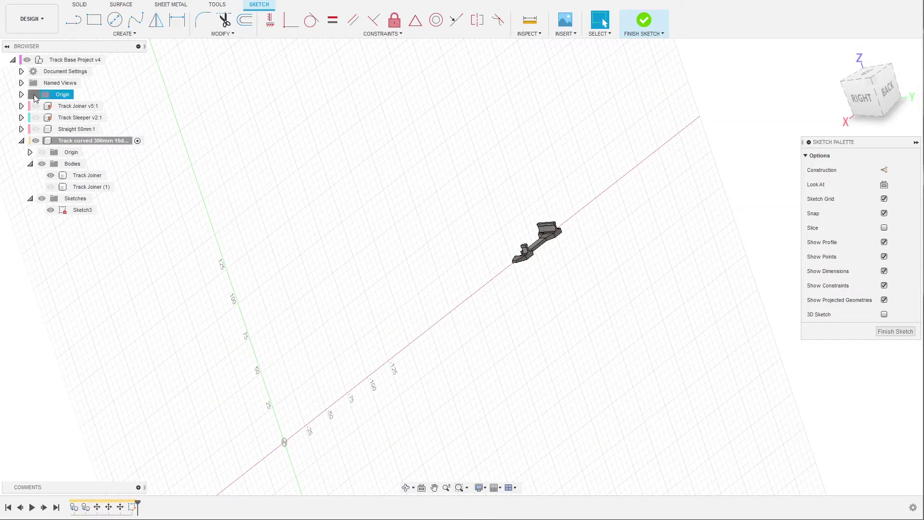
{"action": "mouse_move", "coordinate": [313, 344]}
{"action": "middle_mouse_down", "text": "shift"}
{"action": "mouse_move", "coordinate": [483, 293]}
{"action": "mouse_move", "coordinate": [479, 323]}
{"action": "middle_mouse_up", "text": "shift"}
{"action": "scroll", "coordinate": [479, 323], "scroll_direction": "down", "scroll_amount": 2}
{"action": "scroll", "coordinate": [548, 207], "scroll_direction": "up", "scroll_amount": 6}
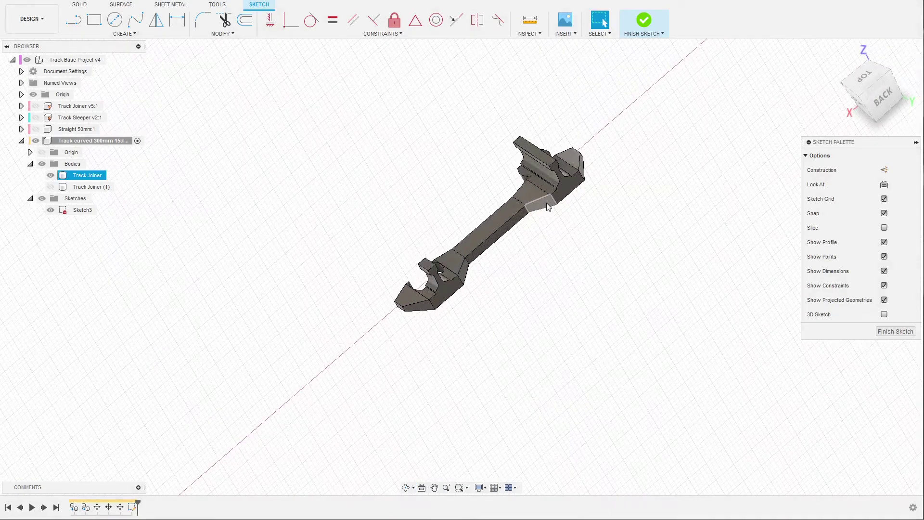
{"action": "scroll", "coordinate": [541, 212], "scroll_direction": "up", "scroll_amount": 2}
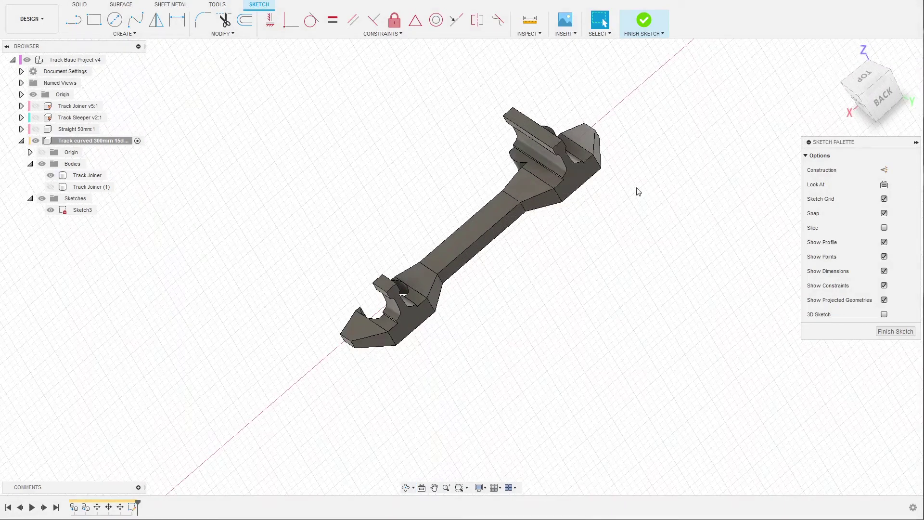
Project the joiner's upper and lower end faces into Sketch3.
{"action": "key", "text": "p"}
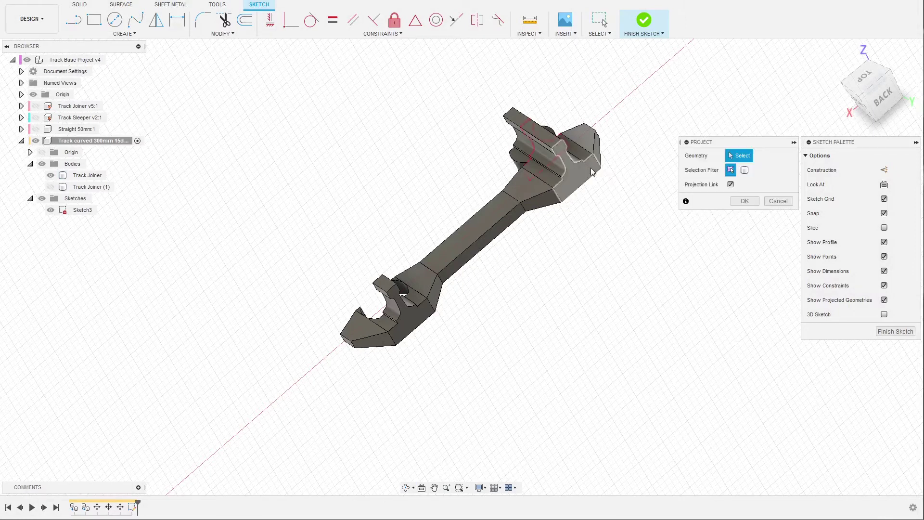
{"action": "left_click", "coordinate": [588, 176]}
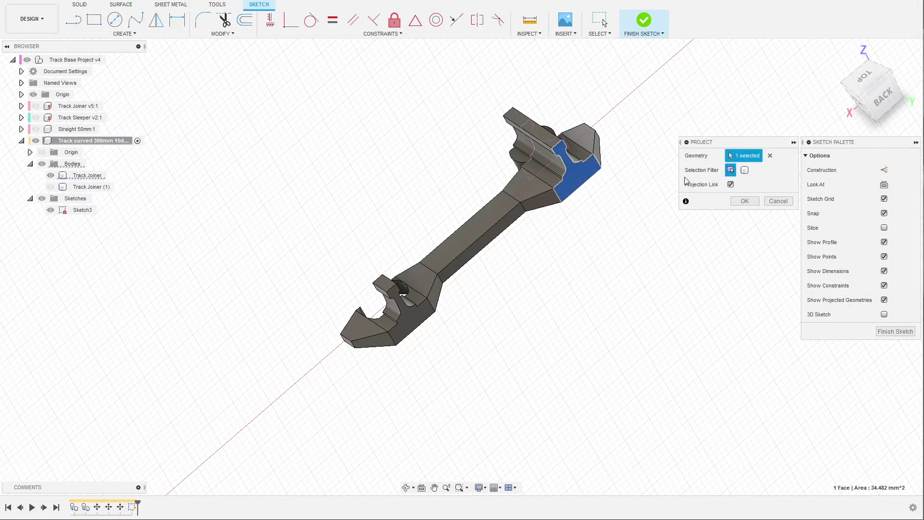
{"action": "left_click", "coordinate": [745, 200]}
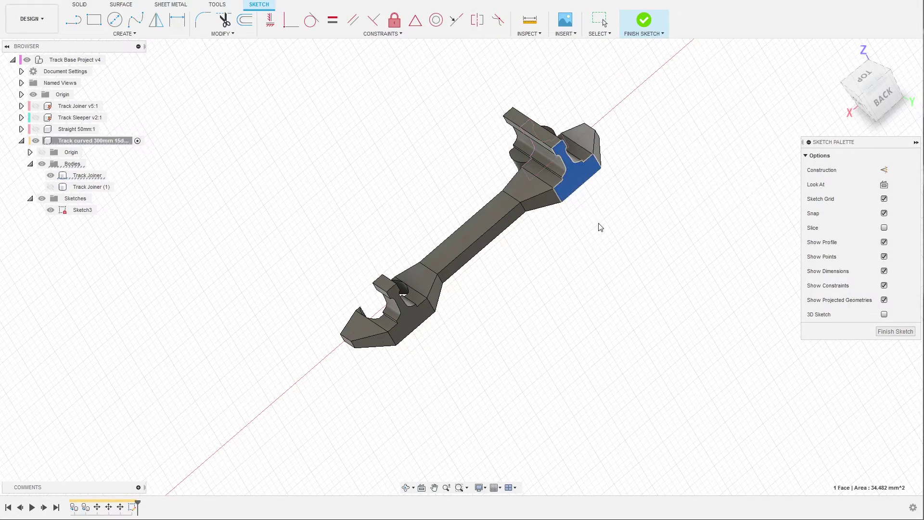
{"action": "key", "text": "p"}
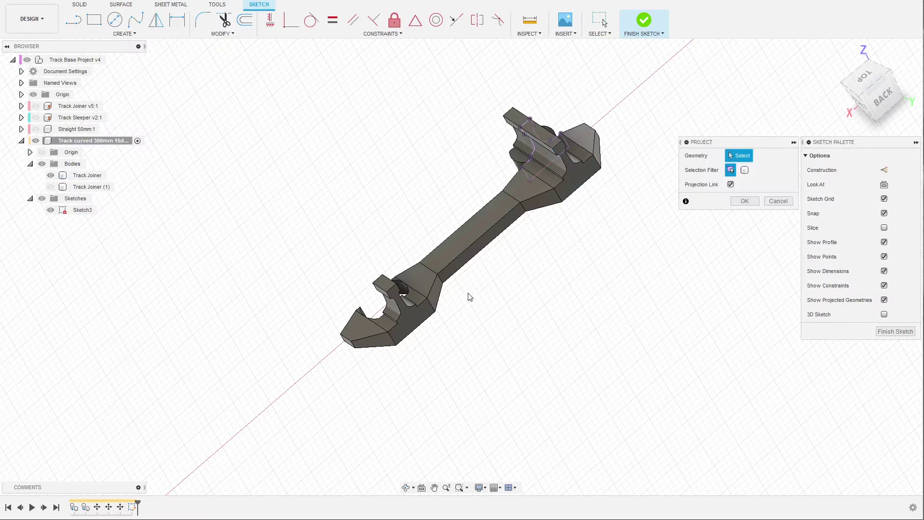
{"action": "left_click", "coordinate": [409, 318]}
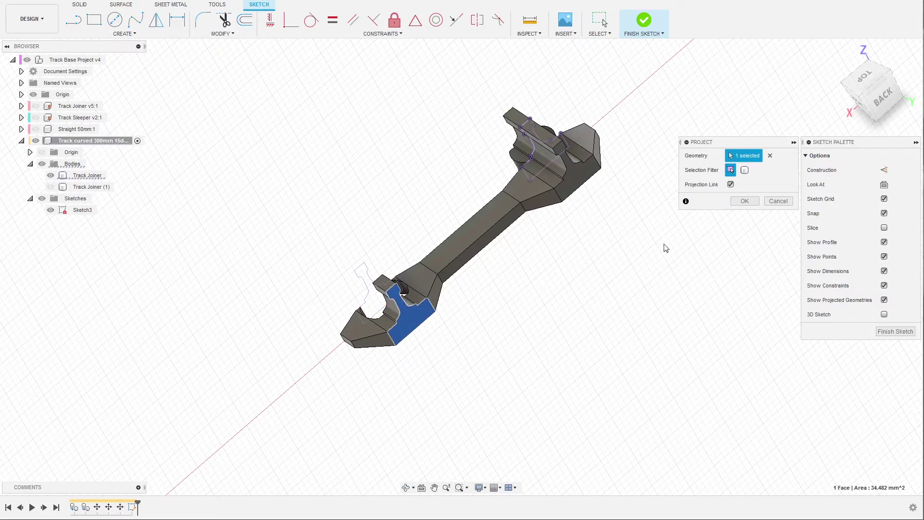
{"action": "left_click", "coordinate": [745, 202]}
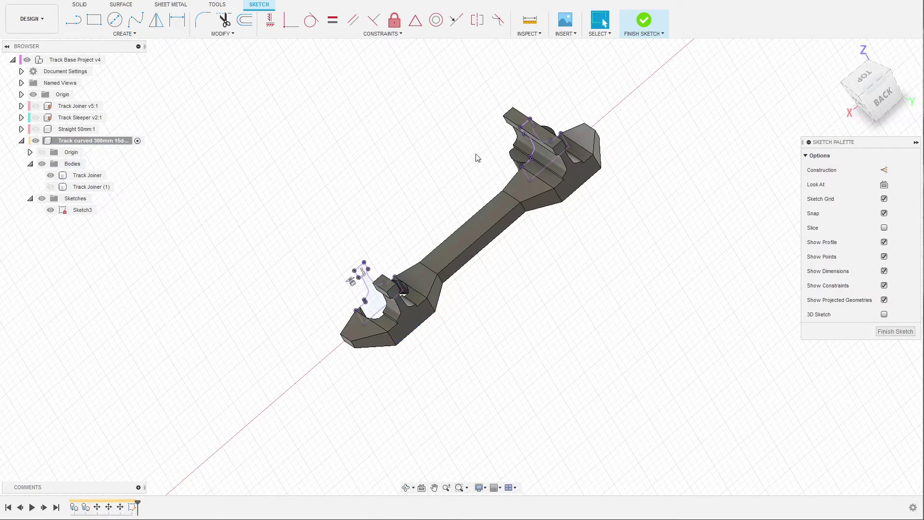
{"action": "scroll", "coordinate": [477, 157], "scroll_direction": "down", "scroll_amount": 3}
{"action": "mouse_move", "coordinate": [505, 204]}
{"action": "middle_mouse_down", "text": "shift"}
{"action": "mouse_move", "coordinate": [511, 192]}
{"action": "mouse_move", "coordinate": [533, 189]}
{"action": "mouse_move", "coordinate": [645, 237]}
{"action": "mouse_move", "coordinate": [691, 229]}
{"action": "mouse_move", "coordinate": [690, 246]}
{"action": "middle_mouse_up", "text": "shift"}
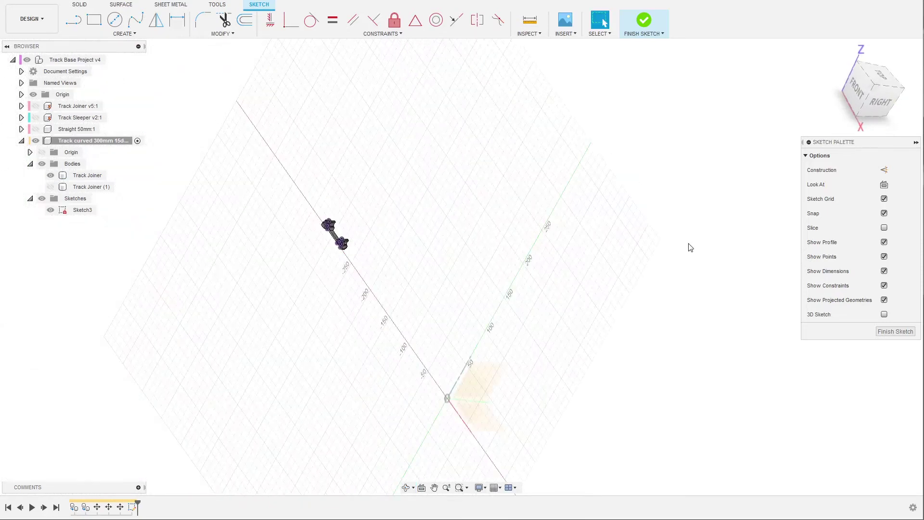
In FRONT view, draw a 4 mm line across the base of the left and right rails.
{"action": "left_click", "coordinate": [856, 91]}
{"action": "scroll", "coordinate": [226, 380], "scroll_direction": "up", "scroll_amount": 8}
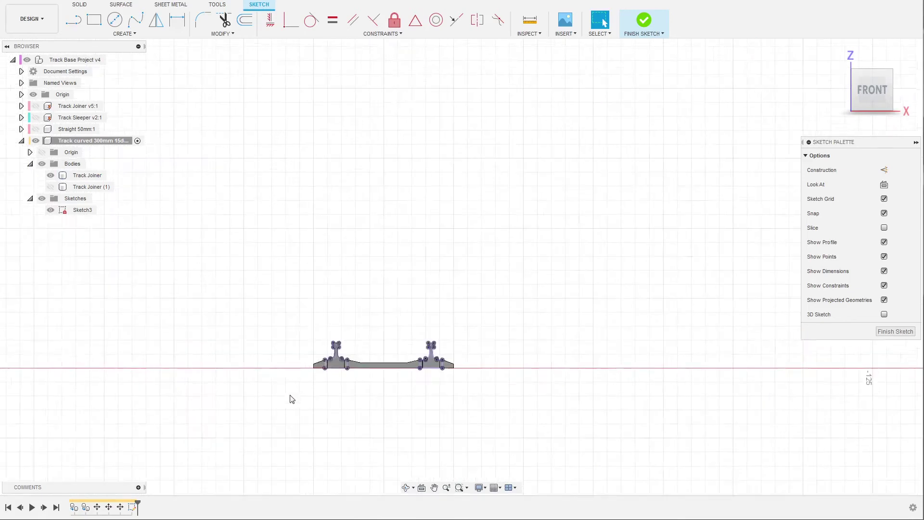
{"action": "scroll", "coordinate": [355, 382], "scroll_direction": "up", "scroll_amount": 4}
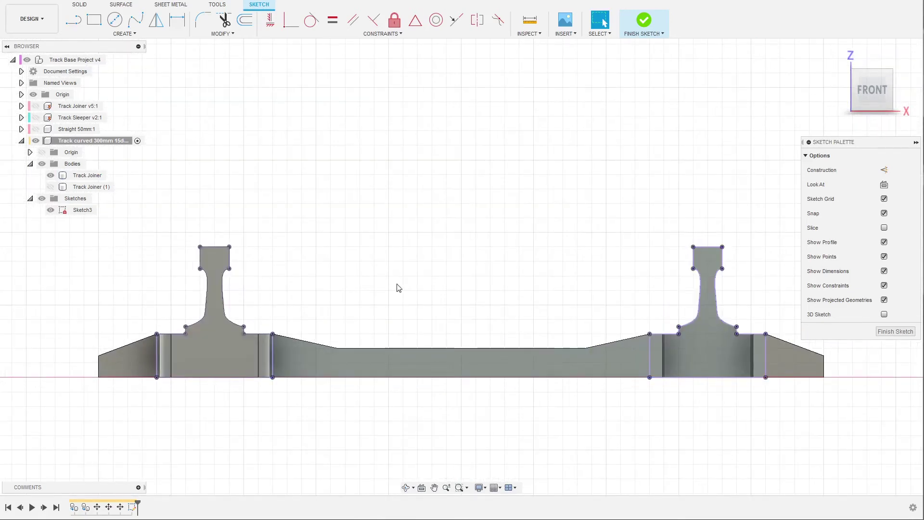
{"action": "key", "text": "l"}
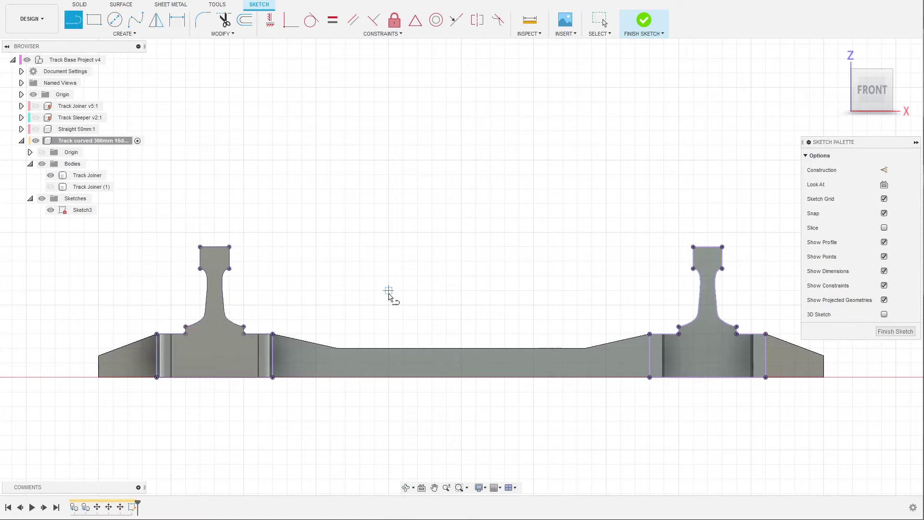
{"action": "left_click", "coordinate": [186, 334]}
{"action": "left_click", "coordinate": [244, 334]}
{"action": "left_click", "coordinate": [679, 334]}
{"action": "left_click", "coordinate": [737, 334]}
{"action": "scroll", "coordinate": [528, 262], "scroll_direction": "down", "scroll_amount": 3}
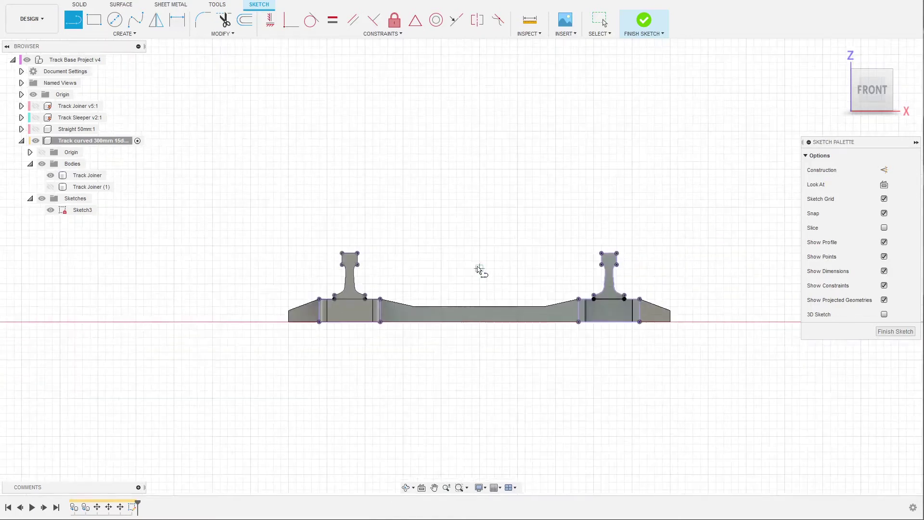
{"action": "scroll", "coordinate": [480, 270], "scroll_direction": "down", "scroll_amount": 3}
{"action": "middle_click_drag", "start_coordinate": [476, 282], "coordinate": [476, 282], "text": "shift"}
{"action": "left_click_drag", "start_coordinate": [455, 283], "coordinate": [377, 319]}
Finish Sketch3 and make the Track Joiner (1) body visible again.
{"action": "key", "text": "l"}
{"action": "left_click", "coordinate": [894, 331]}
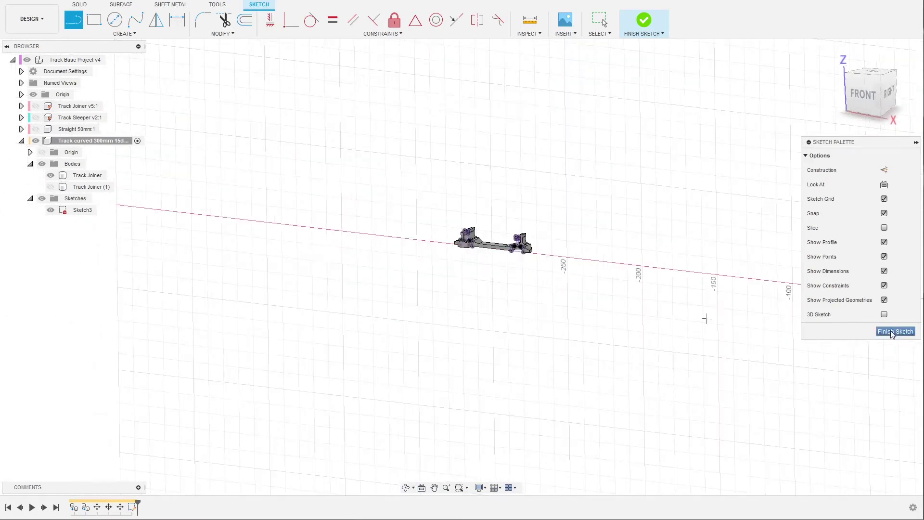
{"action": "middle_click_drag", "start_coordinate": [431, 287], "coordinate": [411, 308], "text": "shift"}
{"action": "scroll", "coordinate": [482, 251], "scroll_direction": "up", "scroll_amount": 3}
{"action": "scroll", "coordinate": [483, 251], "scroll_direction": "up", "scroll_amount": 2}
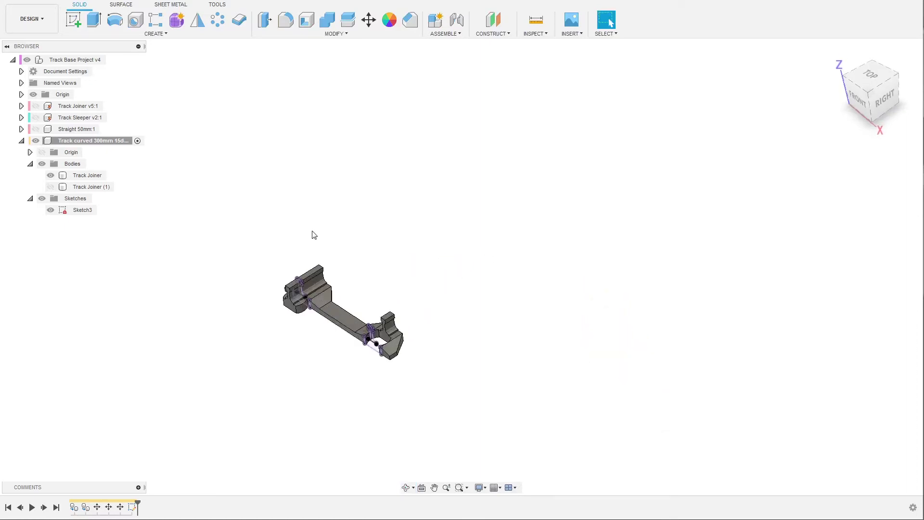
{"action": "left_click", "coordinate": [51, 186]}
Trial-extrude the Sketch3 rail profile, then cancel the extrusion.
{"action": "scroll", "coordinate": [433, 323], "scroll_direction": "up", "scroll_amount": 3}
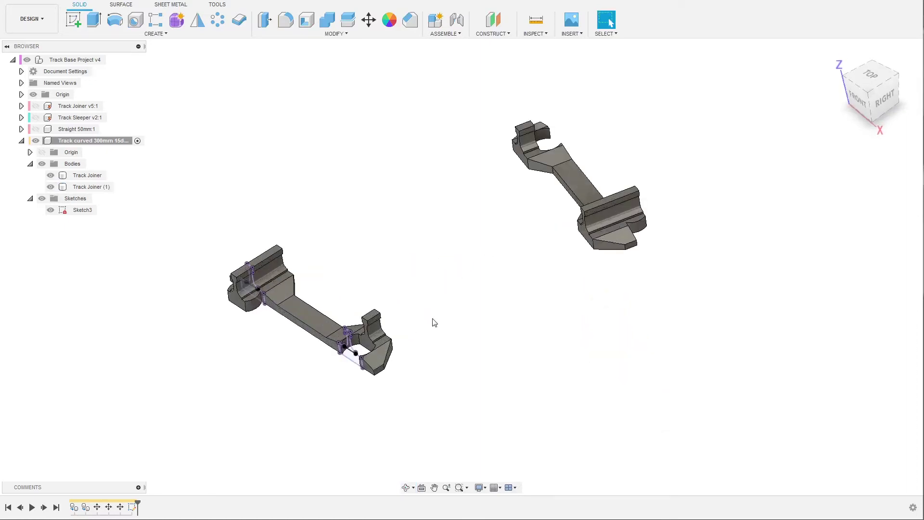
{"action": "scroll", "coordinate": [254, 327], "scroll_direction": "up", "scroll_amount": 2}
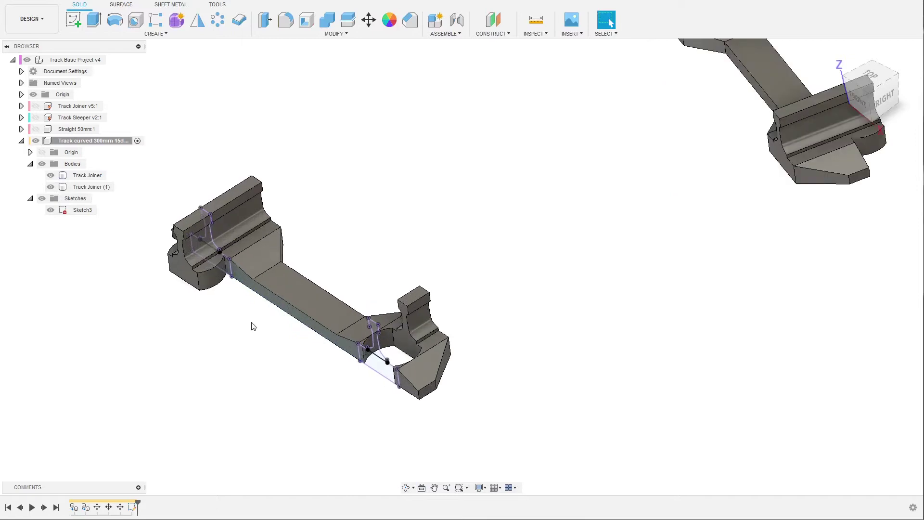
{"action": "scroll", "coordinate": [295, 364], "scroll_direction": "down", "scroll_amount": 2}
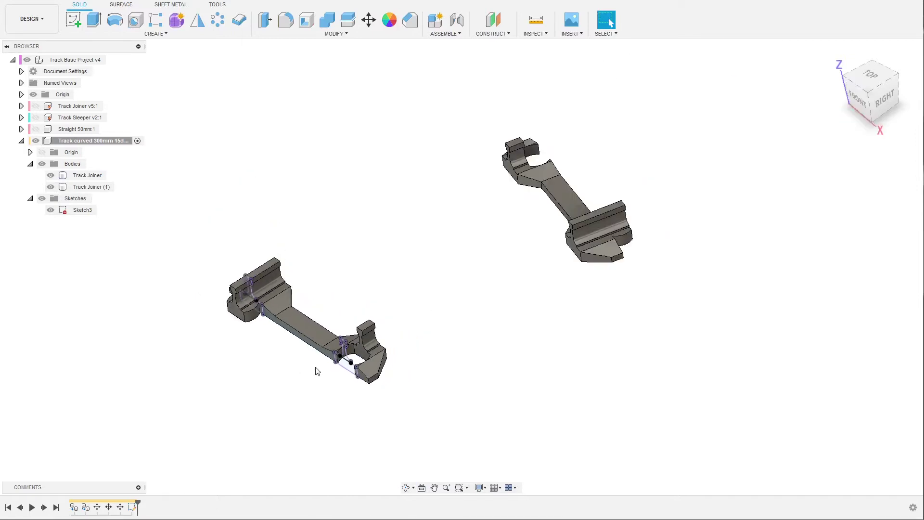
{"action": "scroll", "coordinate": [344, 361], "scroll_direction": "up", "scroll_amount": 1}
{"action": "scroll", "coordinate": [345, 361], "scroll_direction": "up", "scroll_amount": 2}
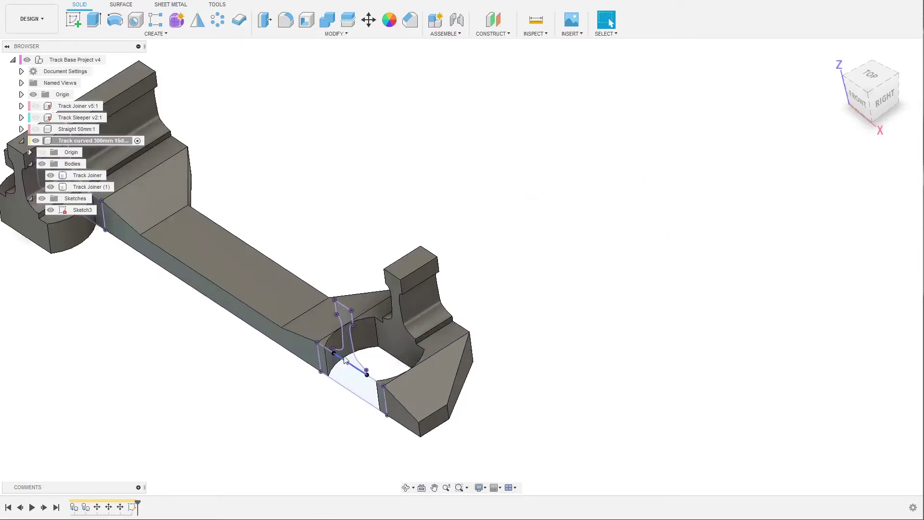
{"action": "left_click", "coordinate": [350, 357]}
{"action": "key", "text": "e"}
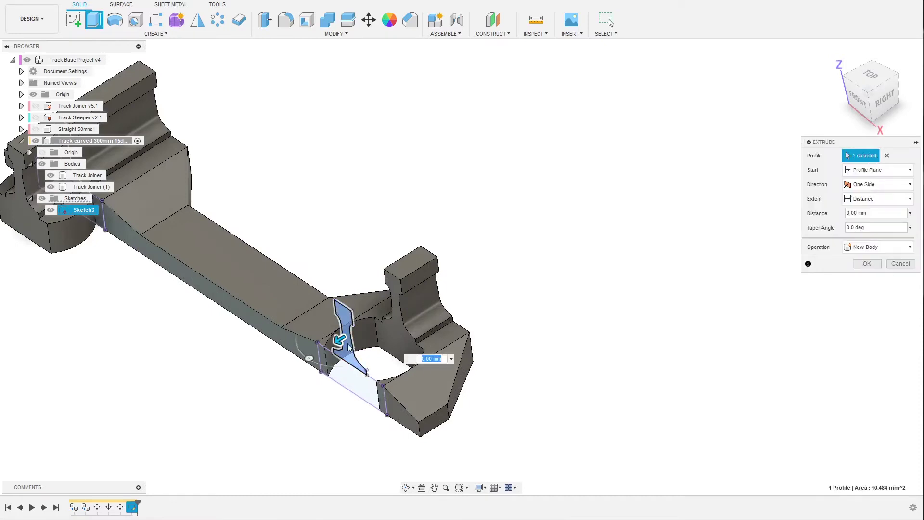
{"action": "left_click_drag", "start_coordinate": [347, 356], "coordinate": [586, 165]}
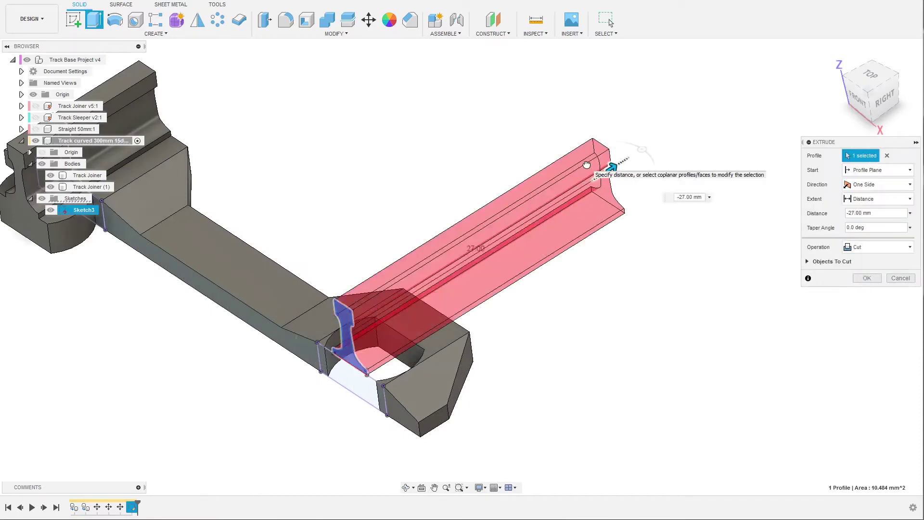
{"action": "left_click", "coordinate": [900, 278]}
{"action": "scroll", "coordinate": [309, 406], "scroll_direction": "down", "scroll_amount": 5}
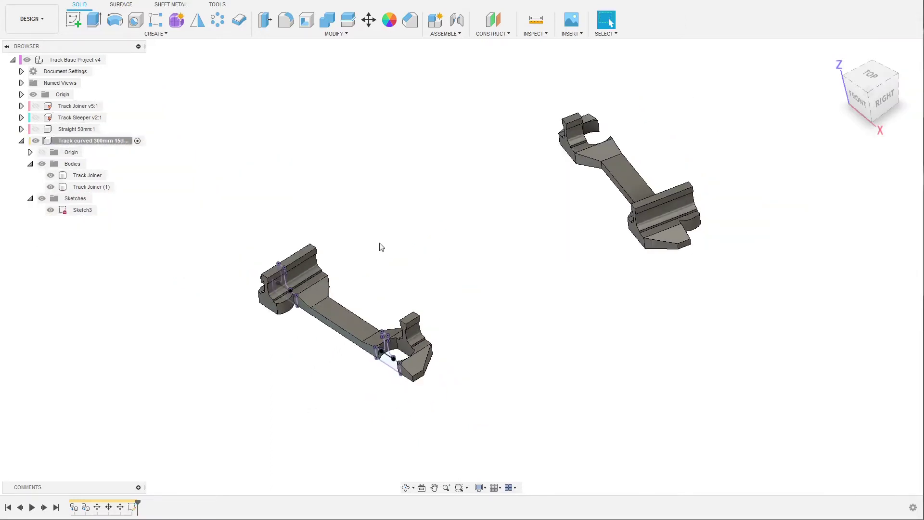
{"action": "scroll", "coordinate": [332, 230], "scroll_direction": "down", "scroll_amount": 6}
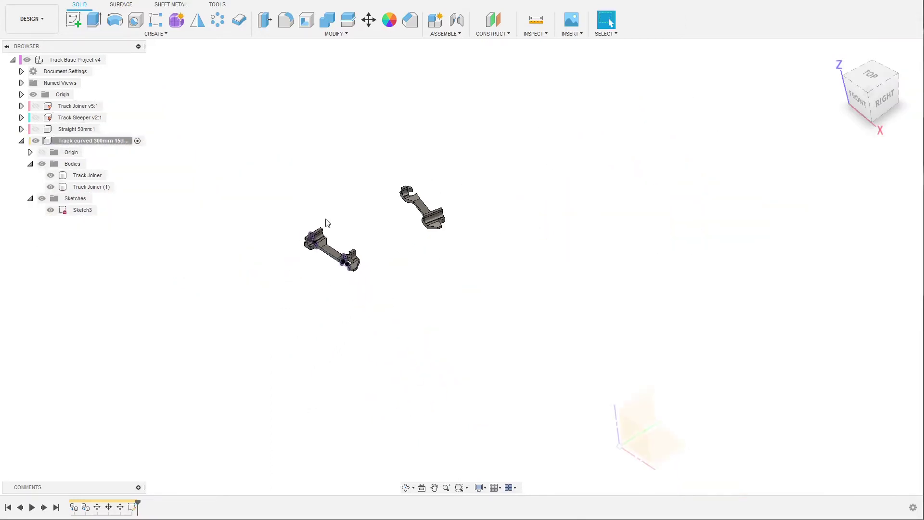
{"action": "scroll", "coordinate": [421, 246], "scroll_direction": "up", "scroll_amount": 5}
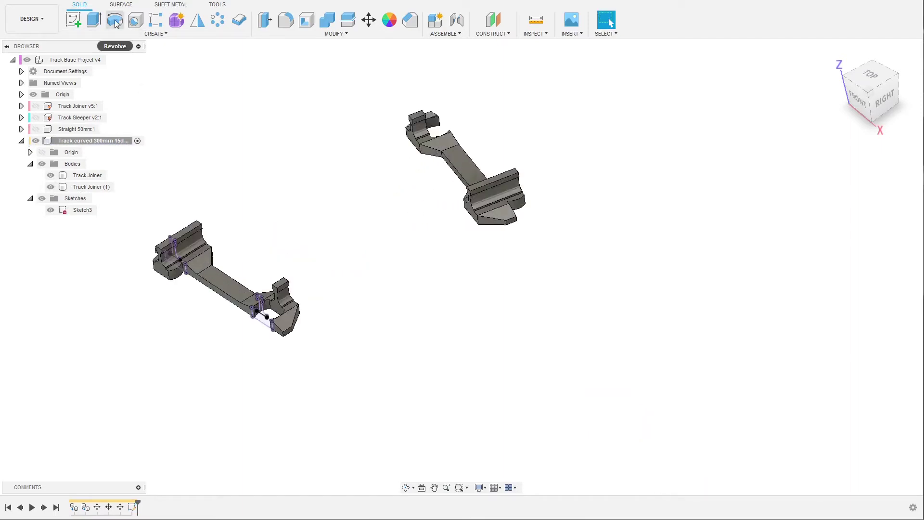
Start a revolve using the rail profiles at both ends of Sketch3.
{"action": "scroll", "coordinate": [229, 206], "scroll_direction": "up", "scroll_amount": 3}
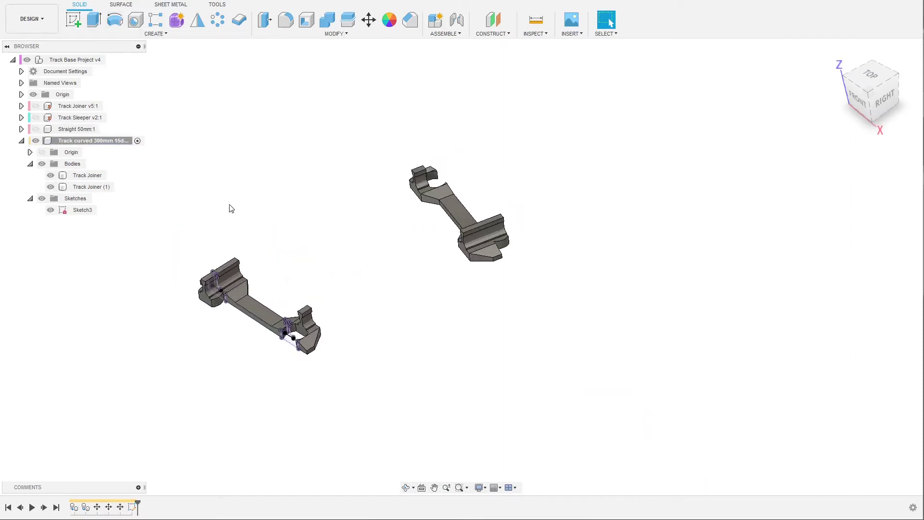
{"action": "left_click", "coordinate": [119, 22]}
{"action": "scroll", "coordinate": [308, 382], "scroll_direction": "up", "scroll_amount": 3}
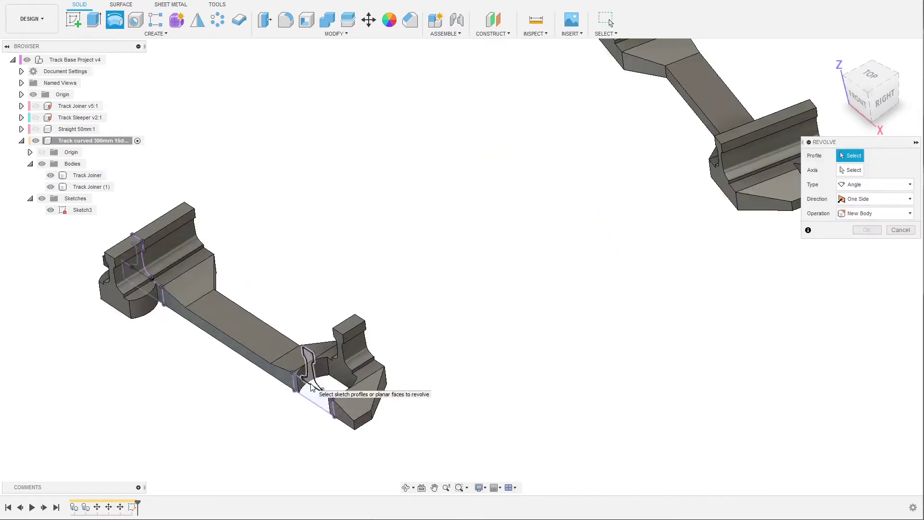
{"action": "left_click", "coordinate": [312, 385]}
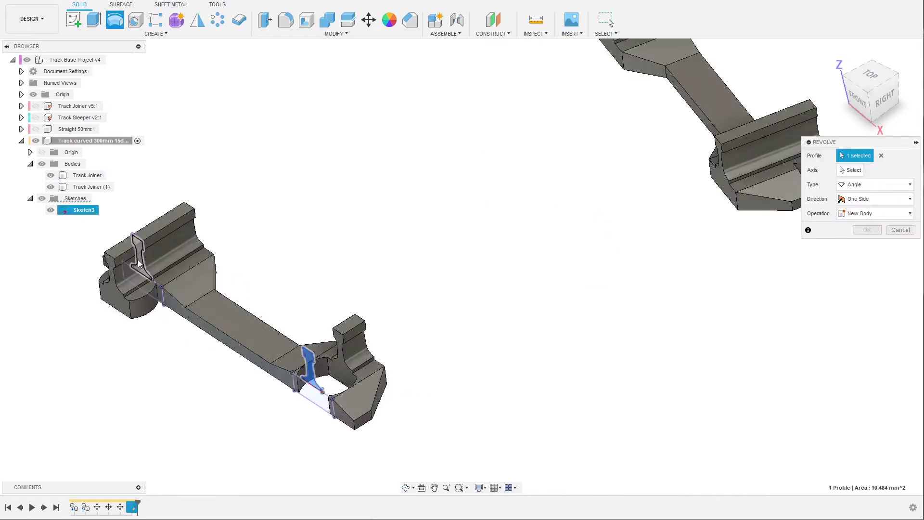
{"action": "left_click", "coordinate": [141, 264]}
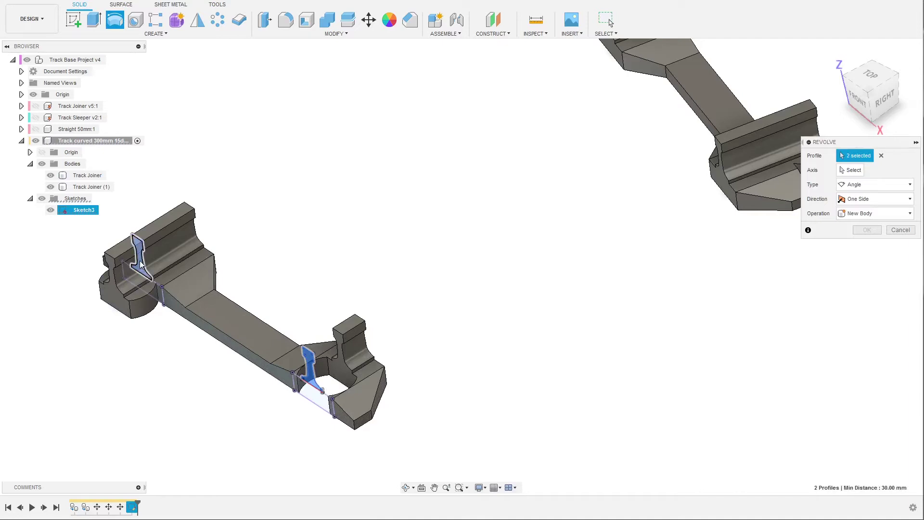
Set the Z axis as the revolve axis.
{"action": "scroll", "coordinate": [268, 376], "scroll_direction": "down", "scroll_amount": 2}
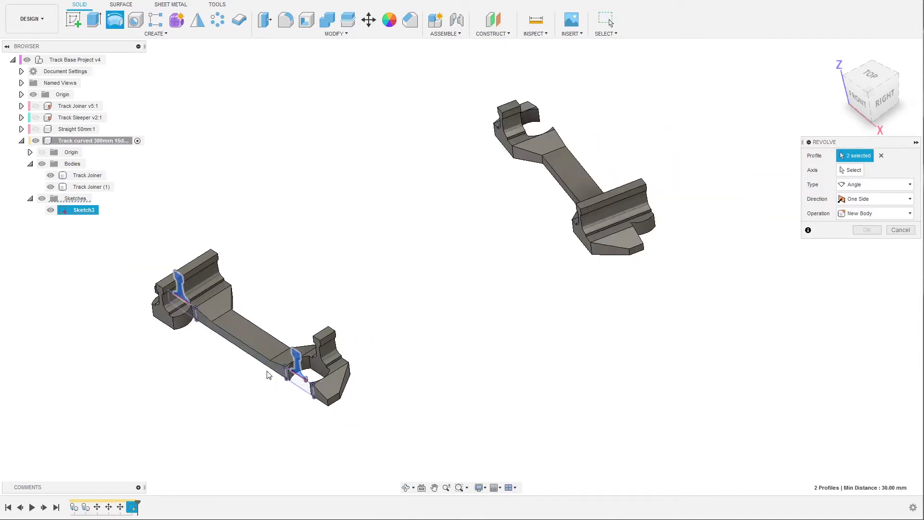
{"action": "scroll", "coordinate": [388, 121], "scroll_direction": "down", "scroll_amount": 3}
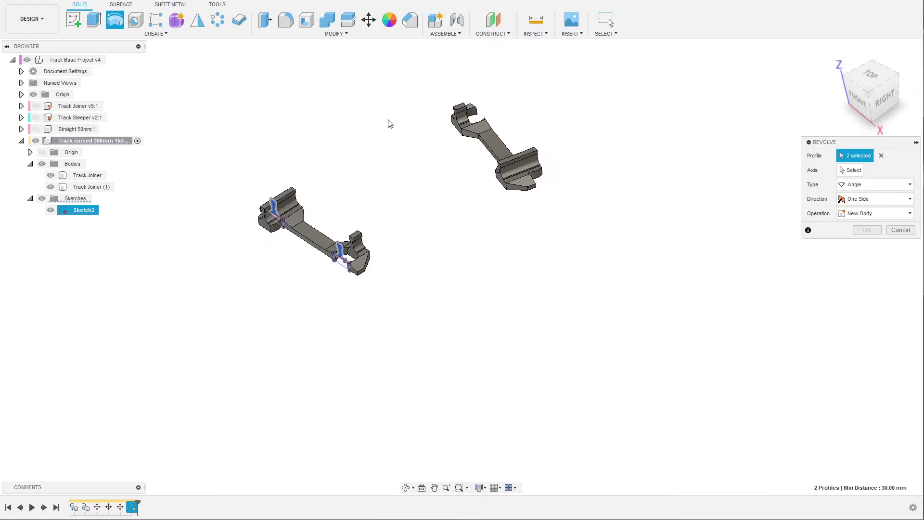
{"action": "left_click", "coordinate": [856, 173]}
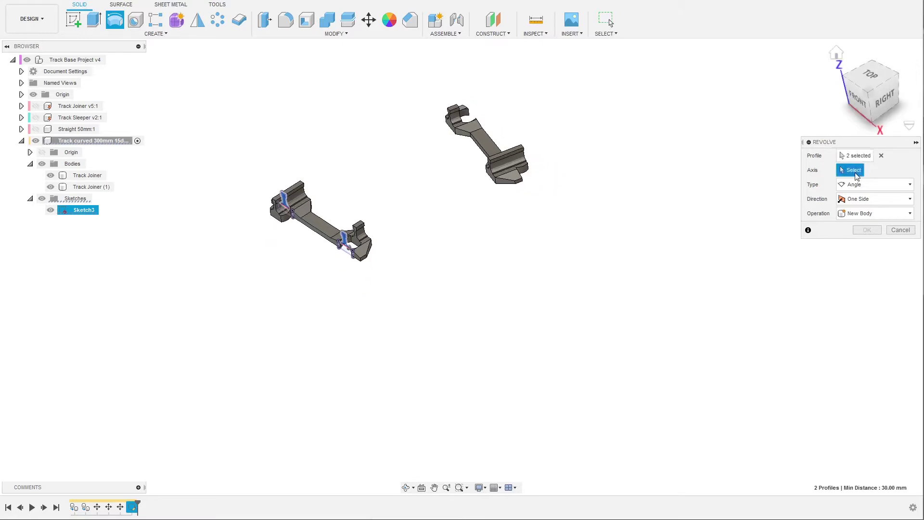
{"action": "scroll", "coordinate": [379, 215], "scroll_direction": "down", "scroll_amount": 3}
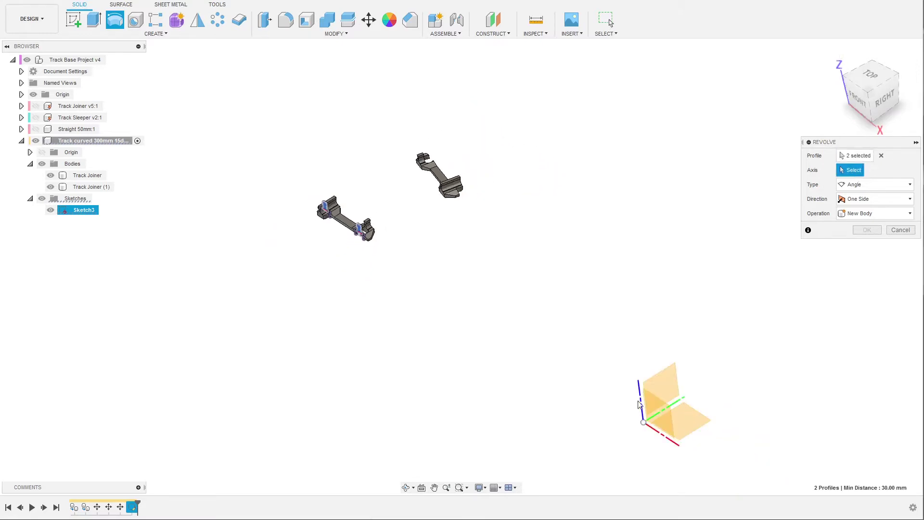
{"action": "left_click", "coordinate": [641, 407]}
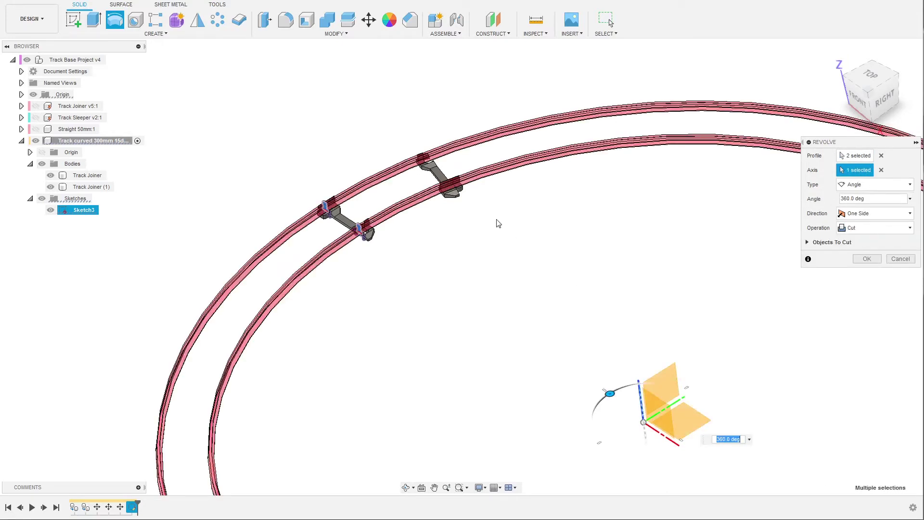
Revolve the rail profiles -15° about Z as new bodies, creating Body3 and Body4.
{"action": "type", "text": "-15"}
{"action": "scroll", "coordinate": [471, 225], "scroll_direction": "up", "scroll_amount": 3}
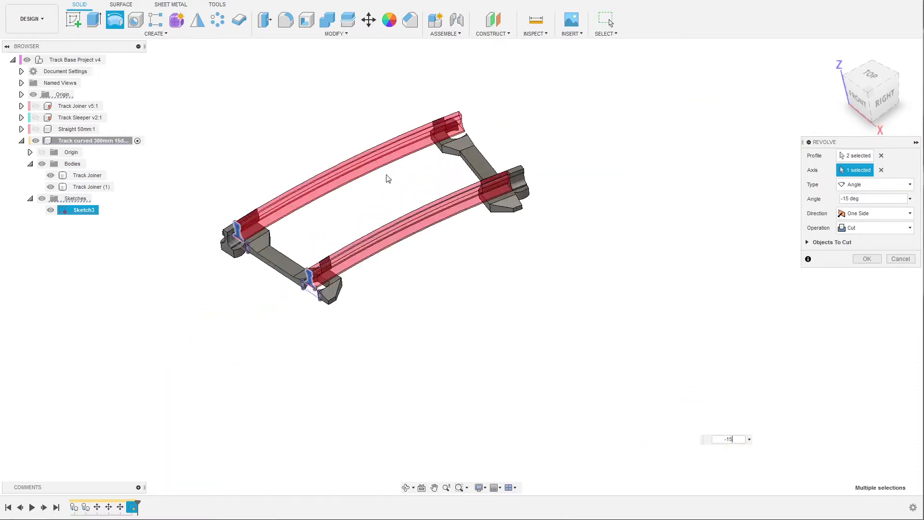
{"action": "scroll", "coordinate": [413, 200], "scroll_direction": "up", "scroll_amount": 2}
{"action": "middle_click_drag", "start_coordinate": [412, 200], "coordinate": [418, 235], "text": "shift"}
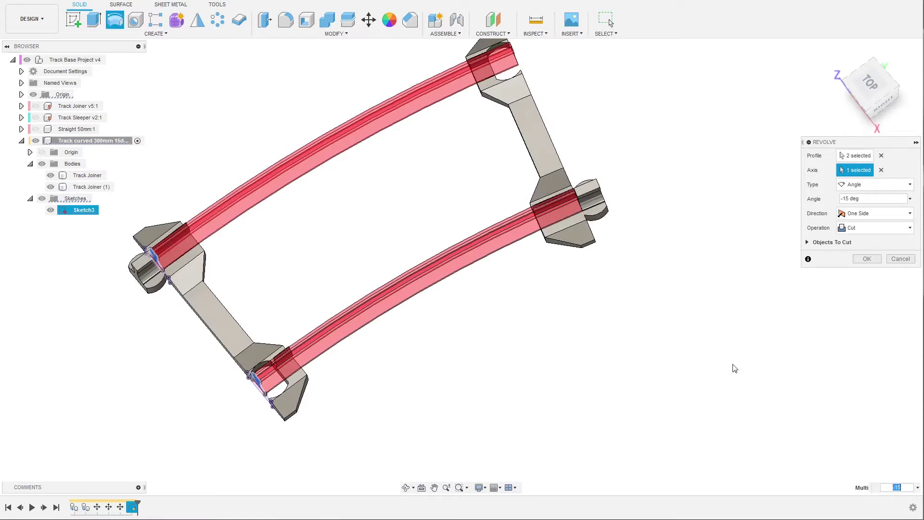
{"action": "scroll", "coordinate": [696, 313], "scroll_direction": "down", "scroll_amount": 2}
{"action": "middle_click_drag", "start_coordinate": [667, 355], "coordinate": [642, 260], "text": "shift"}
{"action": "scroll", "coordinate": [477, 240], "scroll_direction": "up", "scroll_amount": 2}
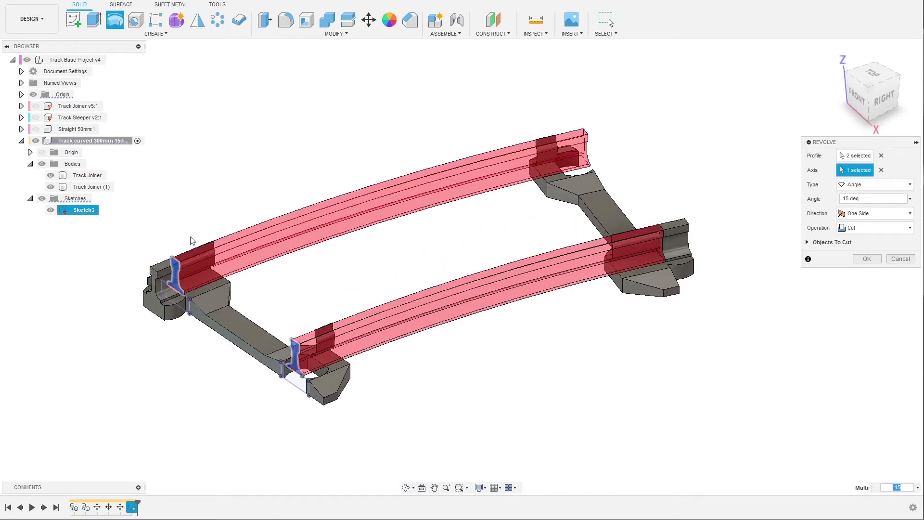
{"action": "left_click", "coordinate": [862, 228]}
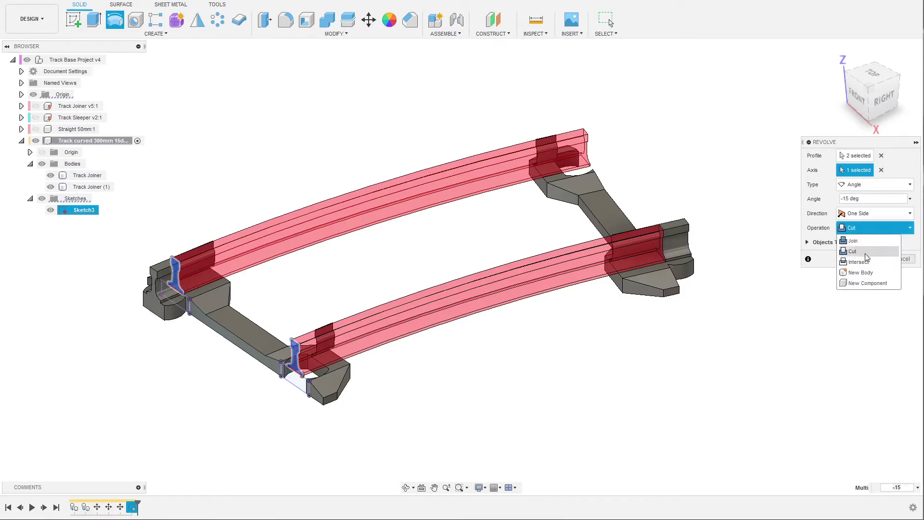
{"action": "left_click", "coordinate": [866, 273]}
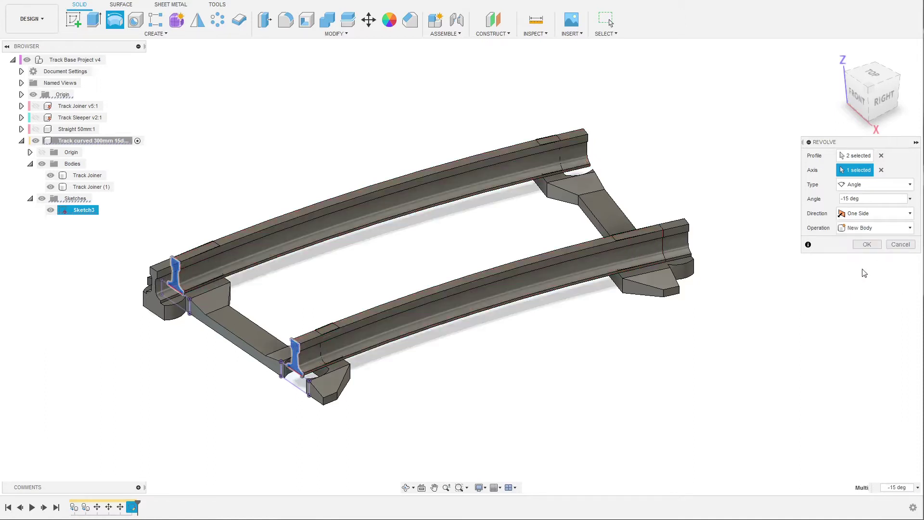
{"action": "left_click", "coordinate": [866, 244]}
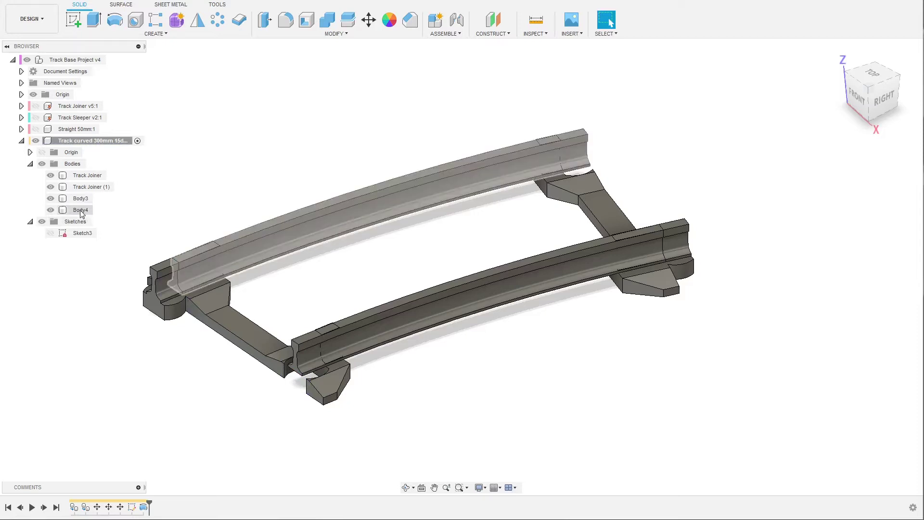
Select each joiner and rail body in the browser and orbit to inspect the rail joins.
{"action": "left_click", "coordinate": [81, 176]}
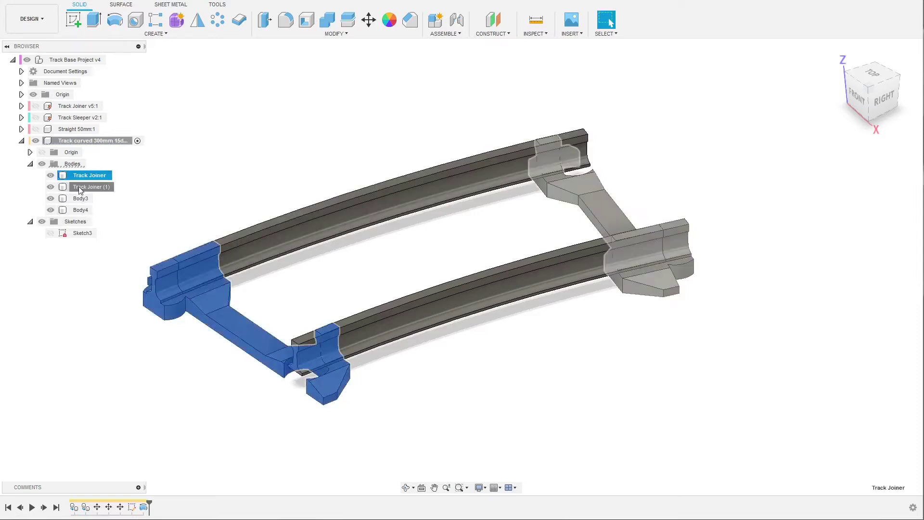
{"action": "left_click", "coordinate": [79, 188]}
{"action": "left_click", "coordinate": [80, 199]}
{"action": "left_click", "coordinate": [81, 211]}
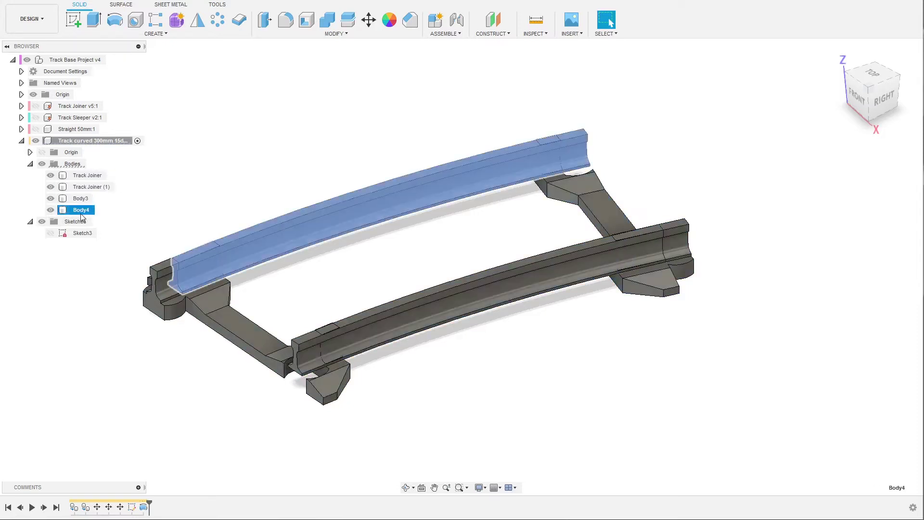
{"action": "left_click", "coordinate": [290, 157]}
{"action": "left_click", "coordinate": [625, 230]}
{"action": "scroll", "coordinate": [647, 240], "scroll_direction": "up", "scroll_amount": 10}
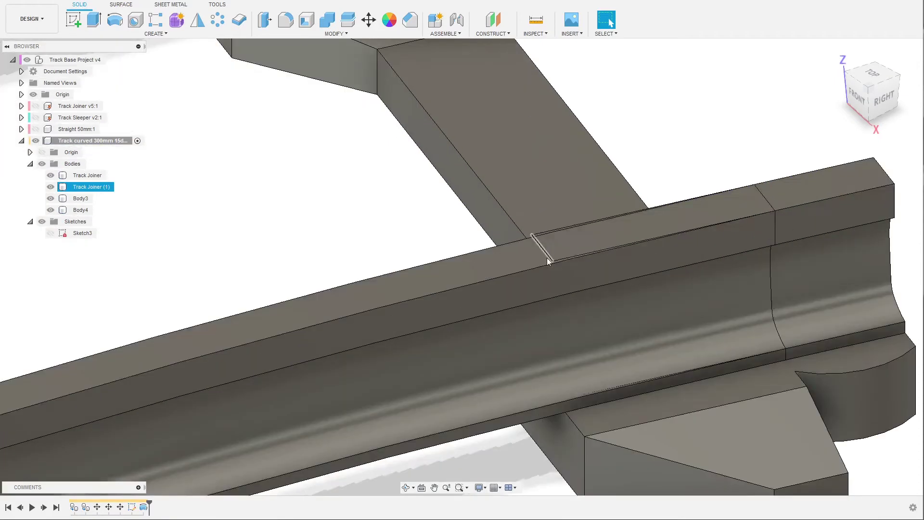
{"action": "middle_click_drag", "start_coordinate": [547, 262], "coordinate": [520, 237], "text": "shift"}
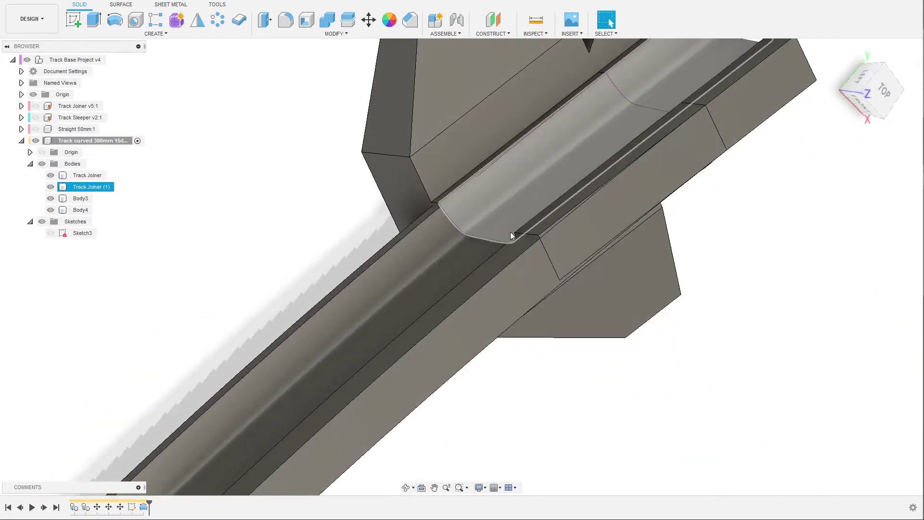
{"action": "scroll", "coordinate": [539, 250], "scroll_direction": "down", "scroll_amount": 5}
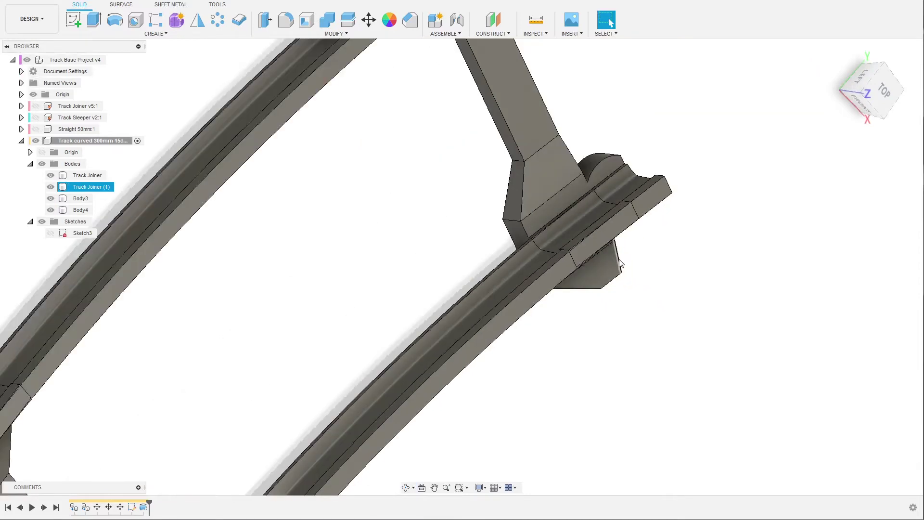
{"action": "scroll", "coordinate": [619, 263], "scroll_direction": "down", "scroll_amount": 5}
{"action": "middle_click_drag", "start_coordinate": [620, 264], "coordinate": [568, 197], "text": "shift"}
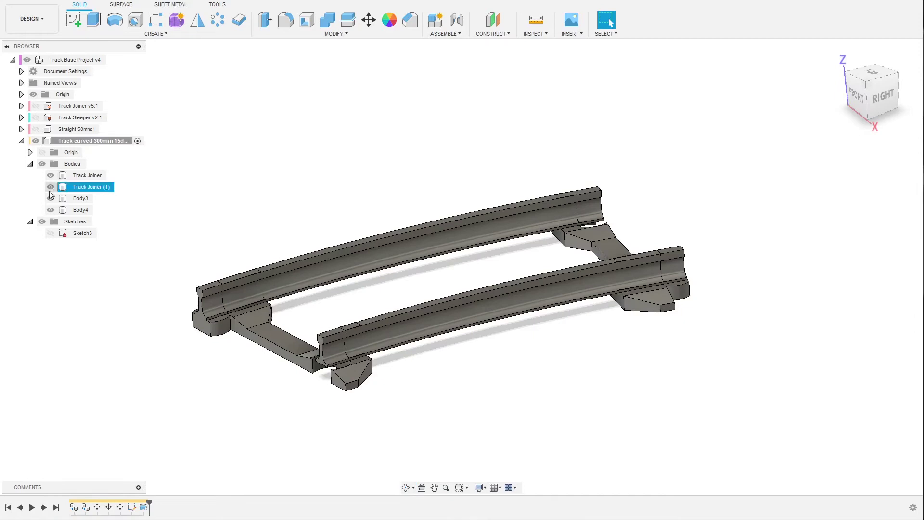
Hide the Body3 and Body4 rail bodies, leaving only the joiners visible.
{"action": "left_click", "coordinate": [51, 198]}
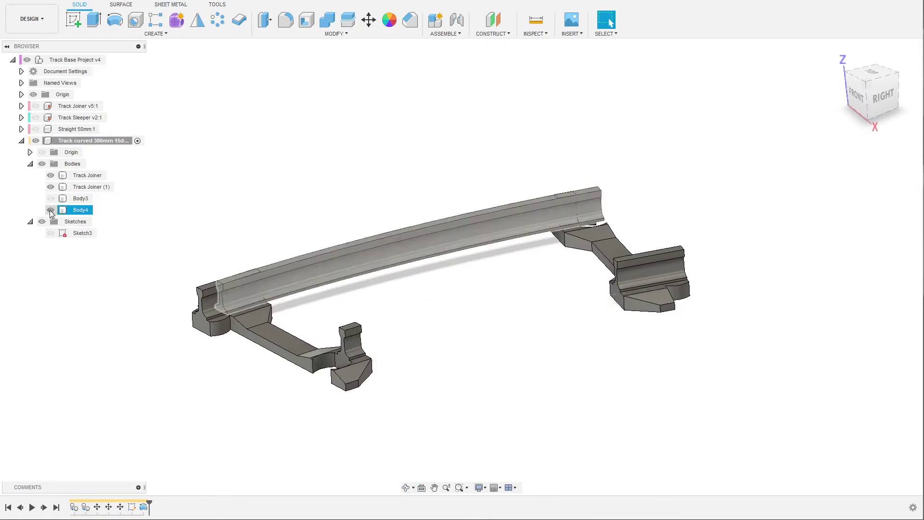
{"action": "left_click", "coordinate": [51, 211]}
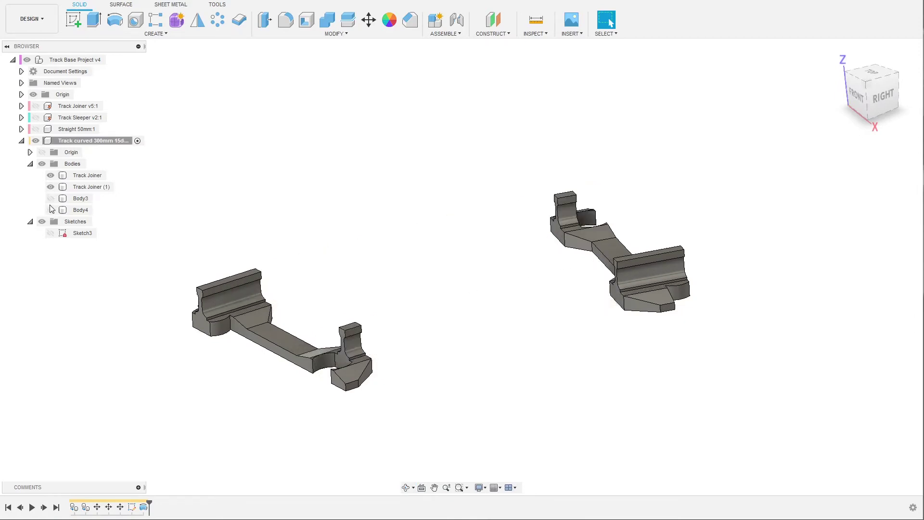
{"action": "scroll", "coordinate": [281, 293], "scroll_direction": "down", "scroll_amount": 2}
{"action": "middle_click_drag", "start_coordinate": [281, 293], "coordinate": [346, 314], "text": "shift"}
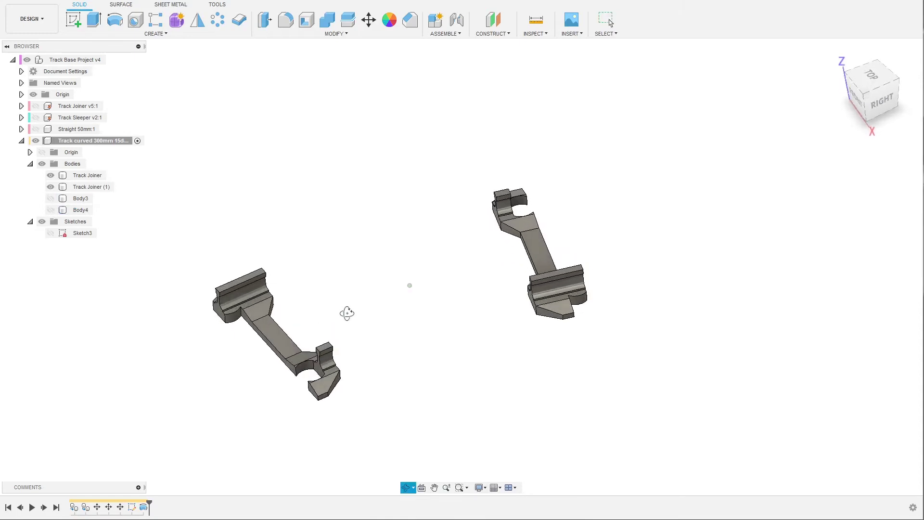
{"action": "scroll", "coordinate": [335, 379], "scroll_direction": "up", "scroll_amount": 2}
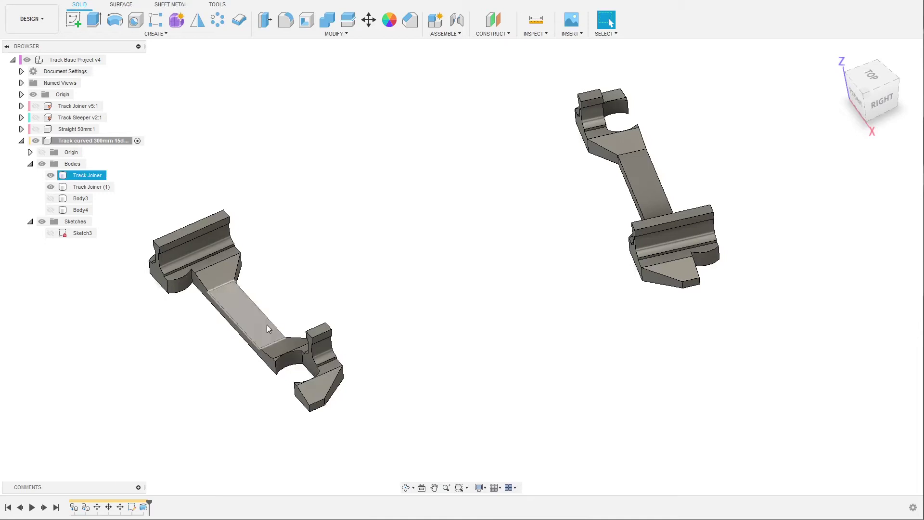
Start a new sketch on the narrow rail face of the left track joiner.
{"action": "left_click", "coordinate": [218, 258]}
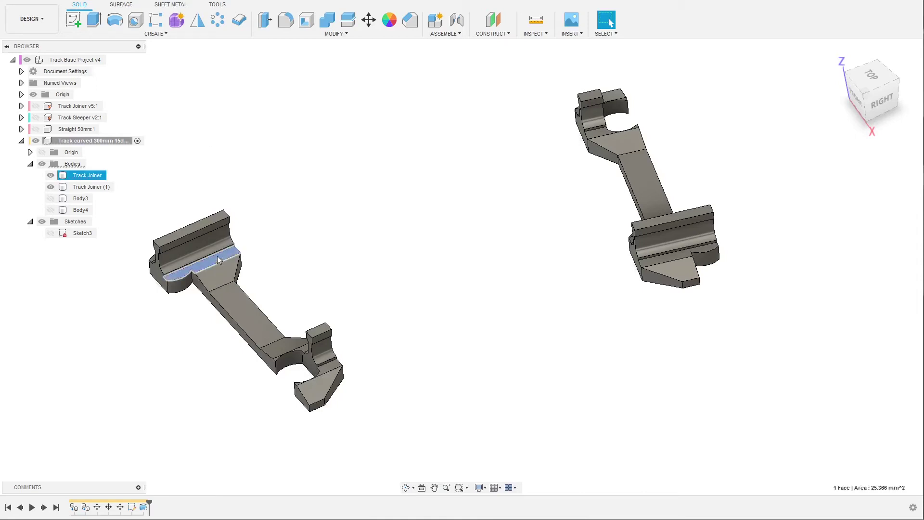
{"action": "left_click", "coordinate": [73, 19]}
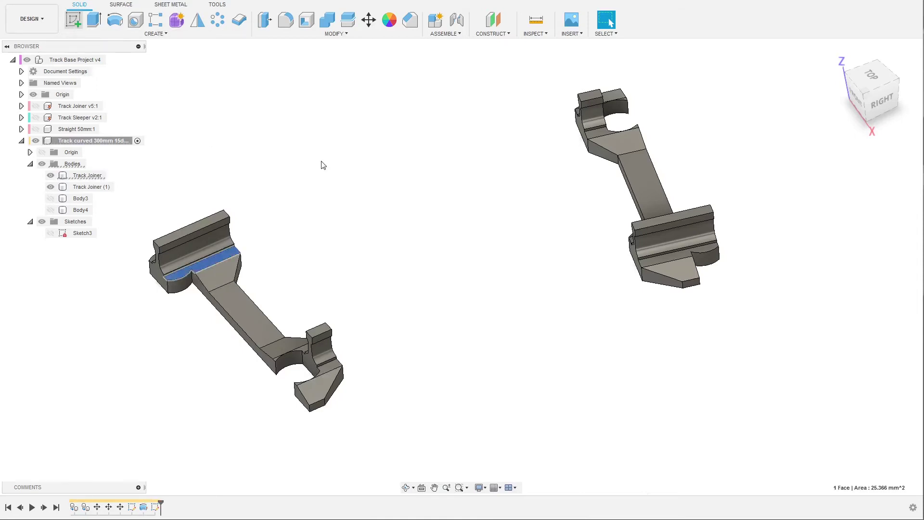
Project the upper joiner's short edge and top edge into the sketch.
{"action": "scroll", "coordinate": [267, 385], "scroll_direction": "down", "scroll_amount": 5}
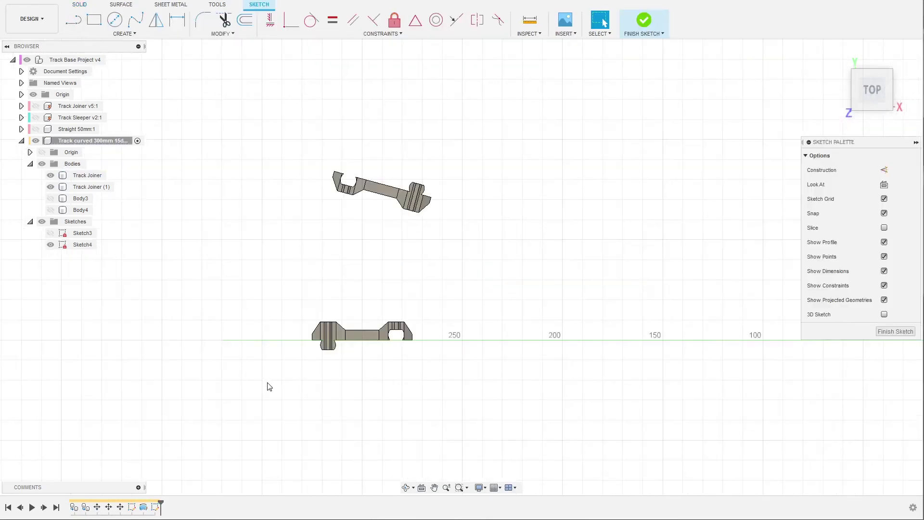
{"action": "scroll", "coordinate": [291, 314], "scroll_direction": "down", "scroll_amount": 2}
{"action": "scroll", "coordinate": [693, 251], "scroll_direction": "up", "scroll_amount": 1}
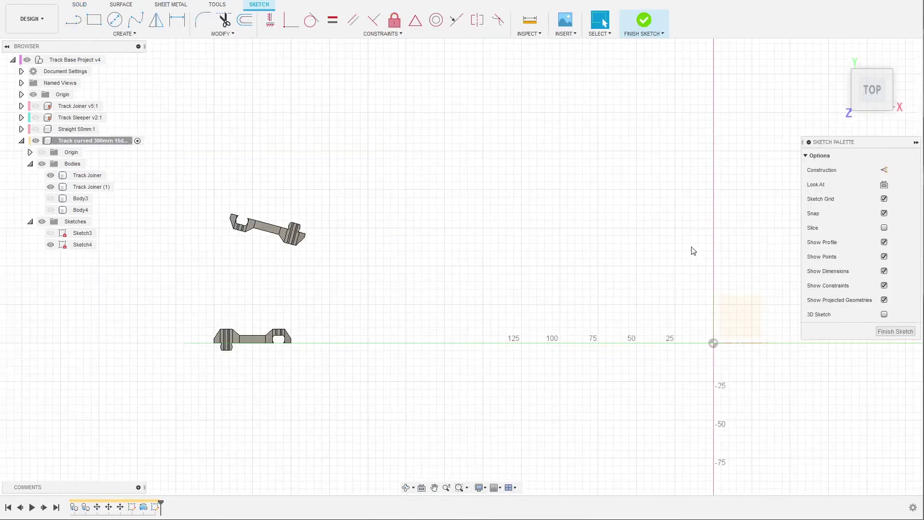
{"action": "scroll", "coordinate": [214, 247], "scroll_direction": "up", "scroll_amount": 6}
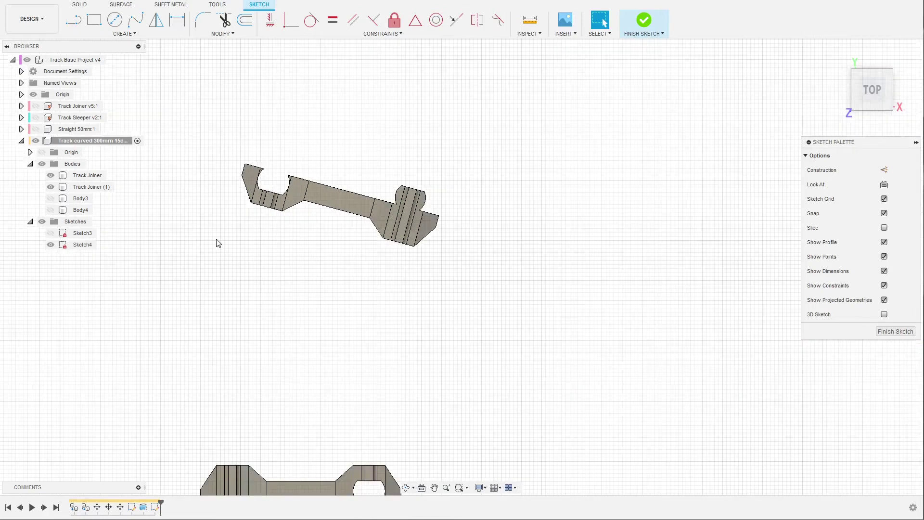
{"action": "scroll", "coordinate": [226, 231], "scroll_direction": "up", "scroll_amount": 1}
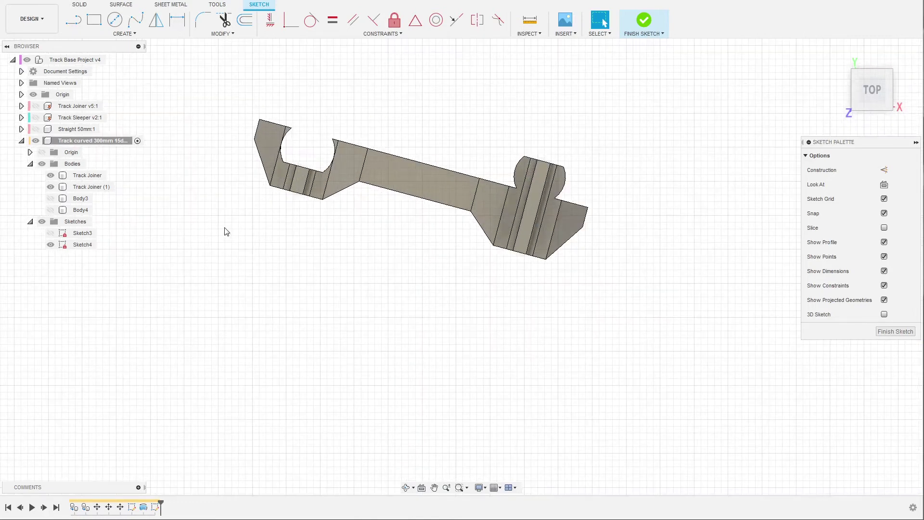
{"action": "scroll", "coordinate": [255, 190], "scroll_direction": "up", "scroll_amount": 2}
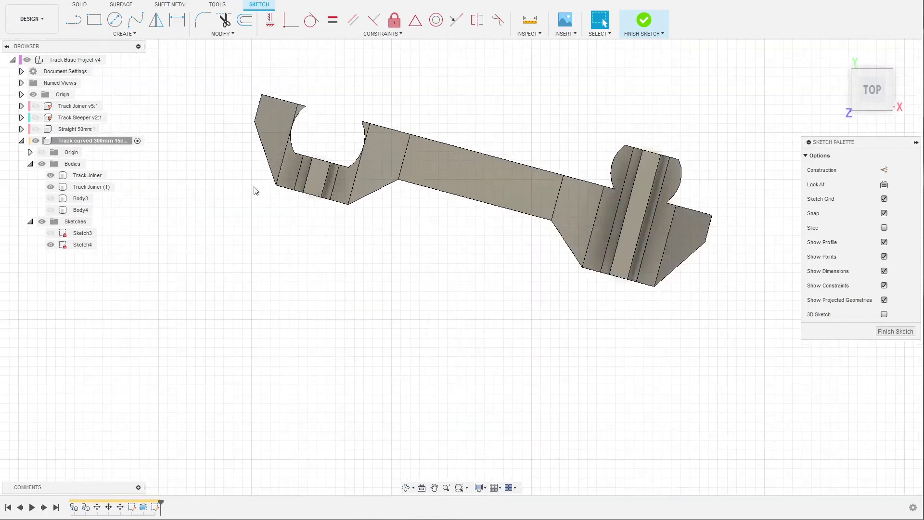
{"action": "key", "text": "p"}
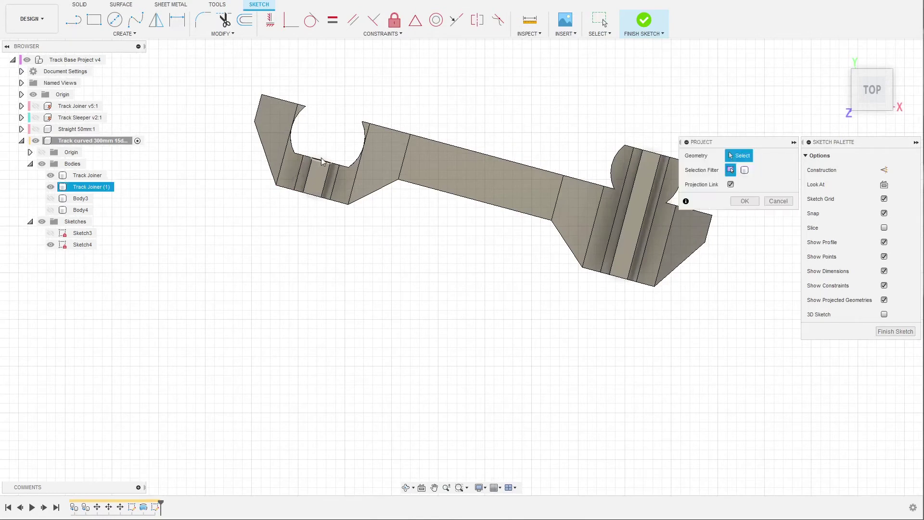
{"action": "left_click", "coordinate": [322, 162]}
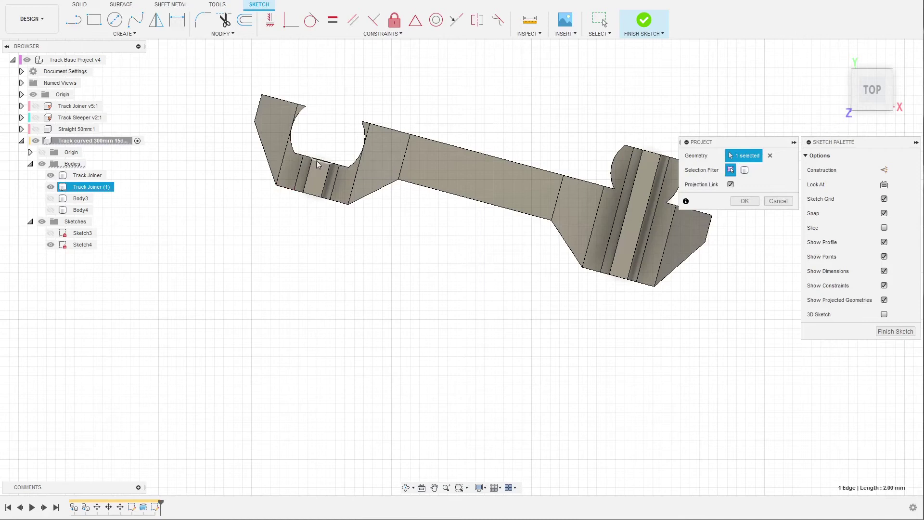
{"action": "scroll", "coordinate": [270, 171], "scroll_direction": "down", "scroll_amount": 3}
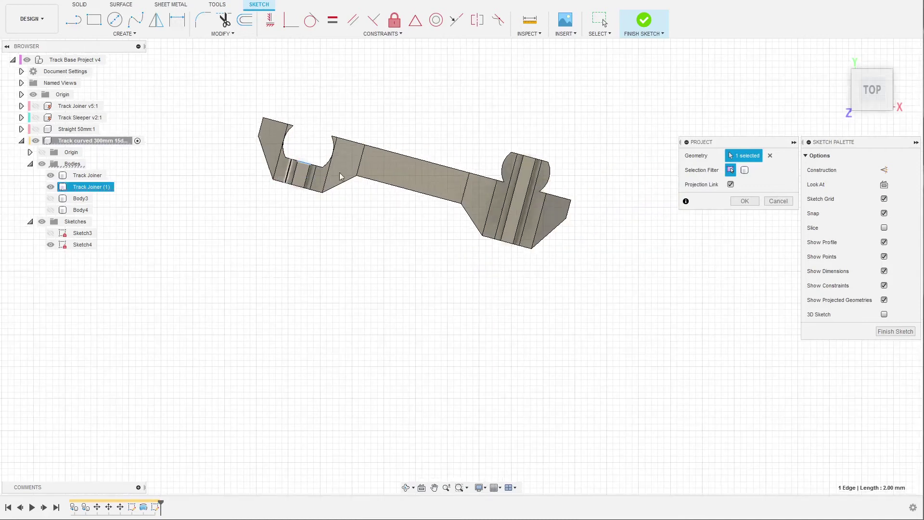
{"action": "scroll", "coordinate": [469, 193], "scroll_direction": "up", "scroll_amount": 4}
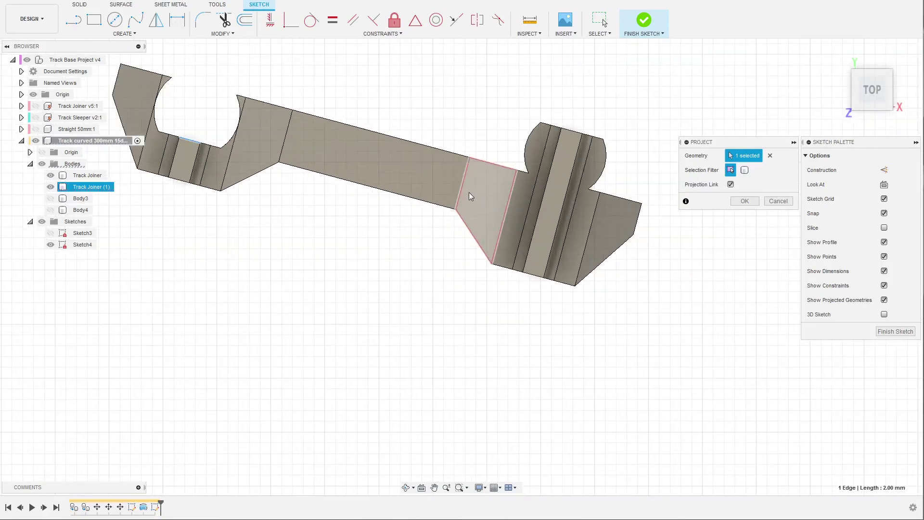
{"action": "left_click", "coordinate": [428, 145]}
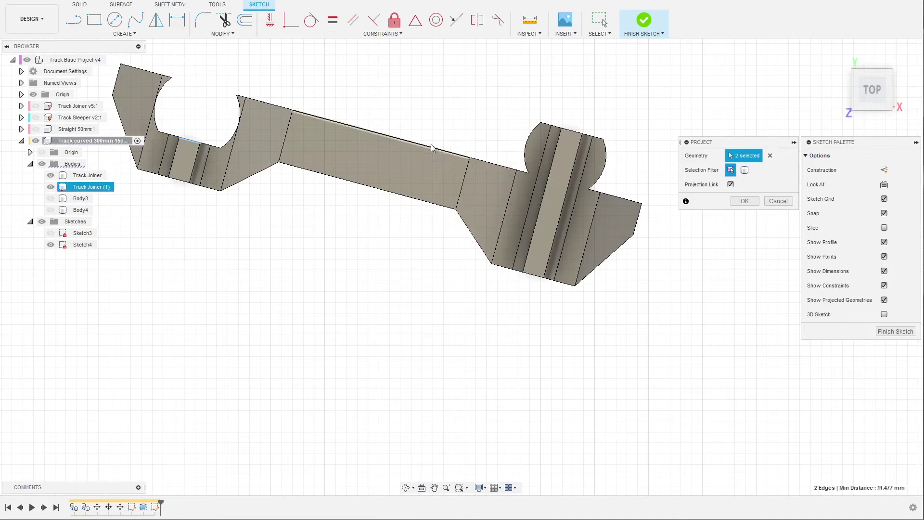
Add the hole's top edge and confirm projecting the three joiner edges.
{"action": "scroll", "coordinate": [457, 117], "scroll_direction": "down", "scroll_amount": 3}
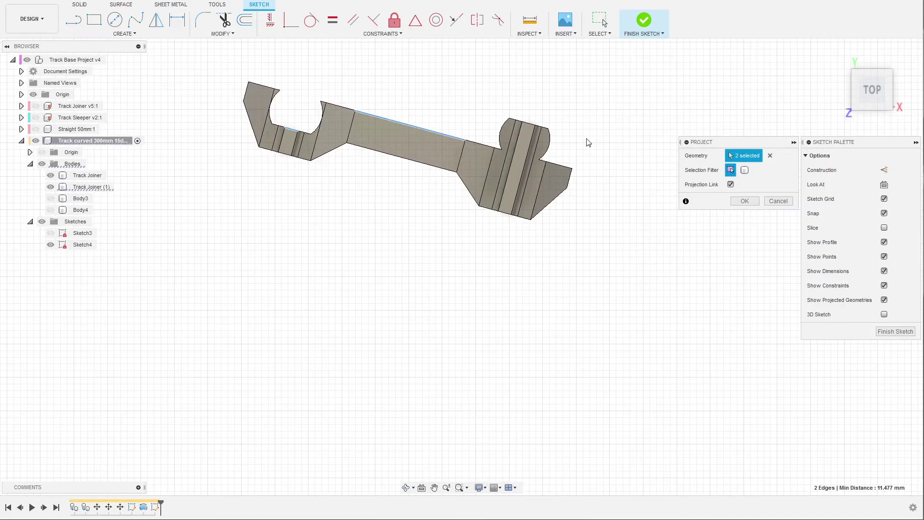
{"action": "scroll", "coordinate": [457, 107], "scroll_direction": "down", "scroll_amount": 4}
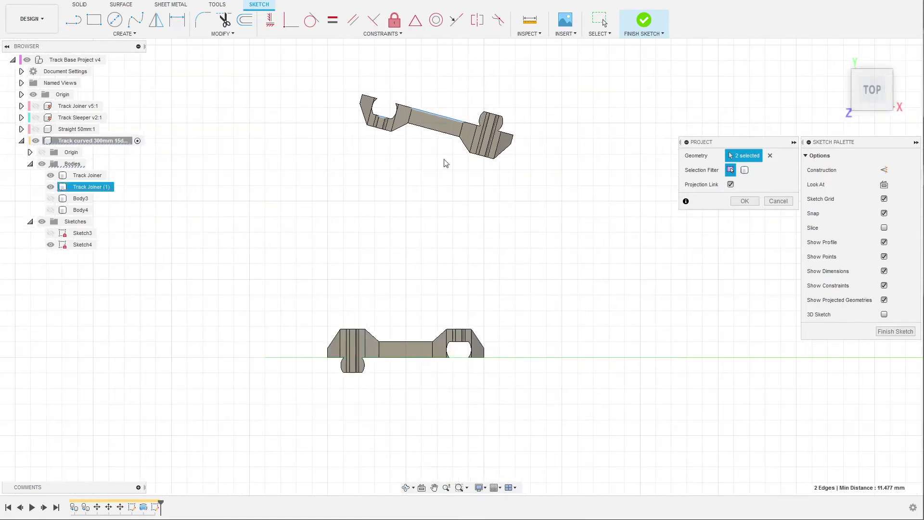
{"action": "scroll", "coordinate": [407, 273], "scroll_direction": "up", "scroll_amount": 2}
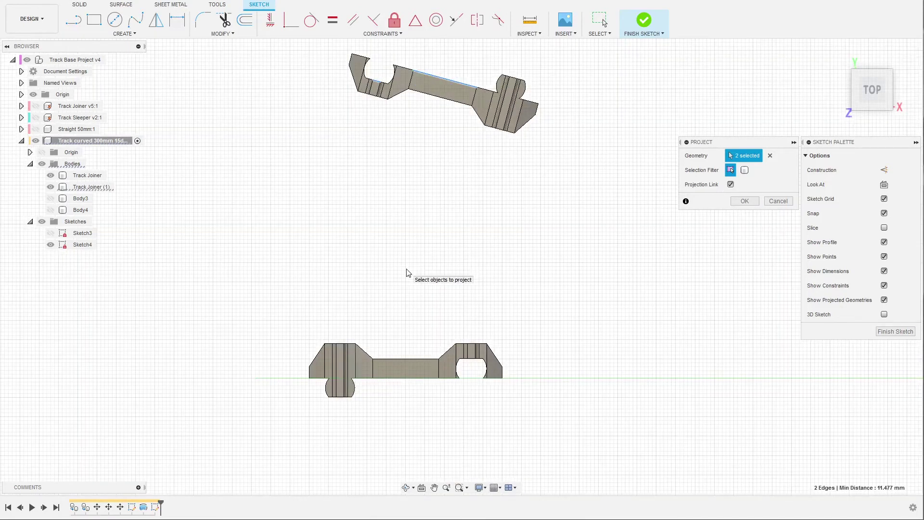
{"action": "scroll", "coordinate": [407, 272], "scroll_direction": "up", "scroll_amount": 1}
{"action": "scroll", "coordinate": [448, 402], "scroll_direction": "up", "scroll_amount": 2}
{"action": "scroll", "coordinate": [505, 392], "scroll_direction": "up", "scroll_amount": 2}
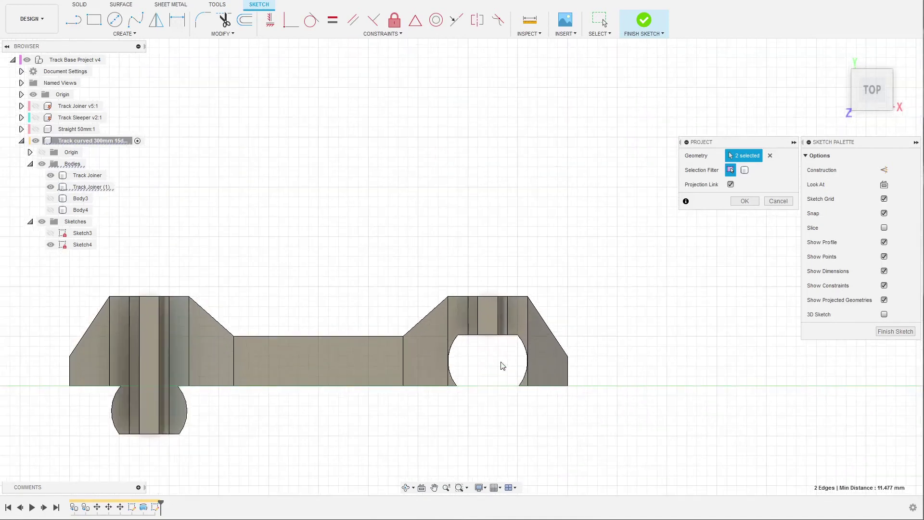
{"action": "left_click", "coordinate": [490, 341]}
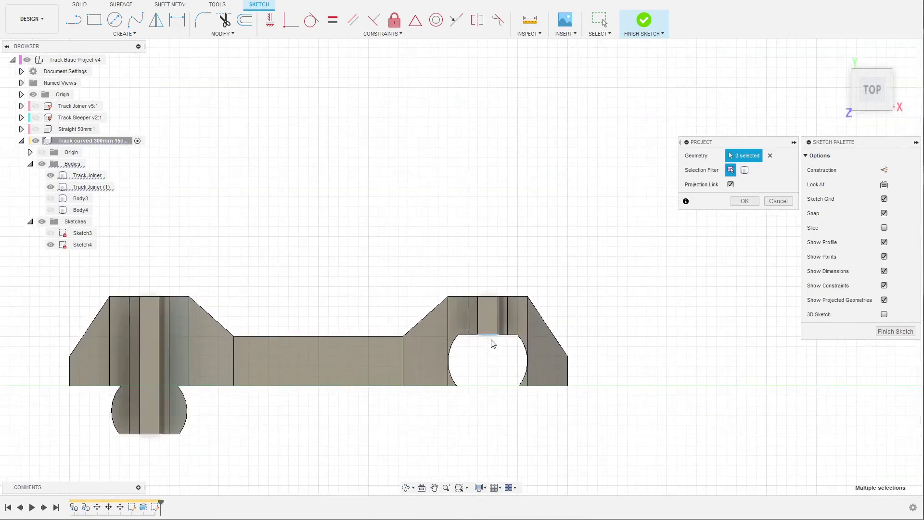
{"action": "scroll", "coordinate": [496, 342], "scroll_direction": "down", "scroll_amount": 1}
{"action": "scroll", "coordinate": [493, 344], "scroll_direction": "down", "scroll_amount": 1}
{"action": "scroll", "coordinate": [477, 351], "scroll_direction": "down", "scroll_amount": 1}
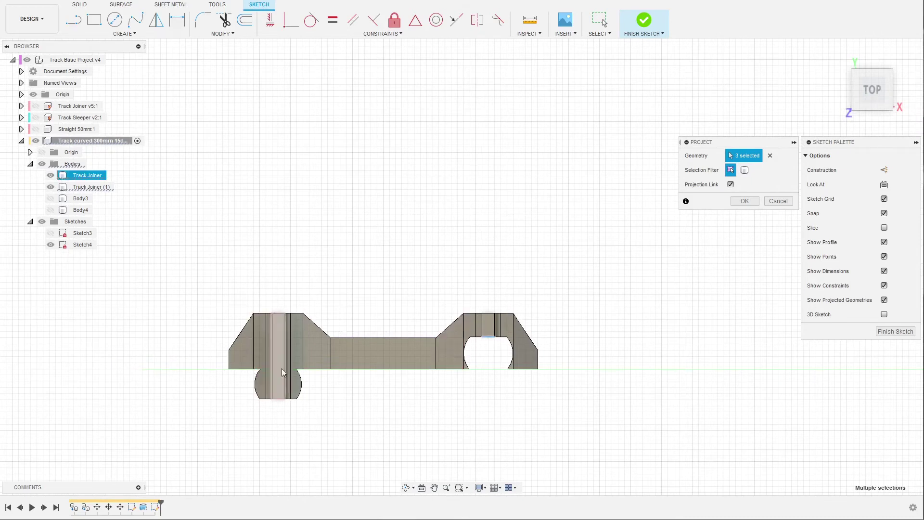
{"action": "left_click", "coordinate": [745, 201]}
{"action": "scroll", "coordinate": [358, 413], "scroll_direction": "down", "scroll_amount": 3}
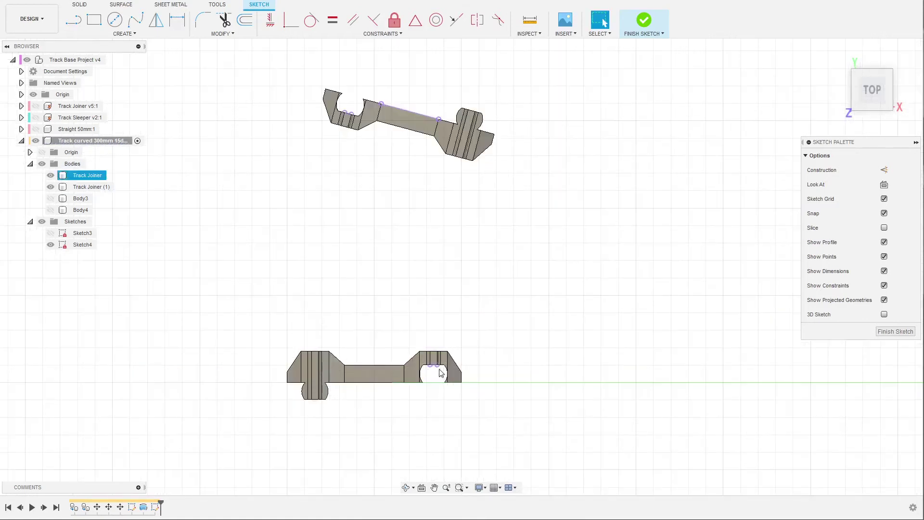
{"action": "scroll", "coordinate": [436, 370], "scroll_direction": "up", "scroll_amount": 1}
{"action": "scroll", "coordinate": [373, 76], "scroll_direction": "up", "scroll_amount": 2}
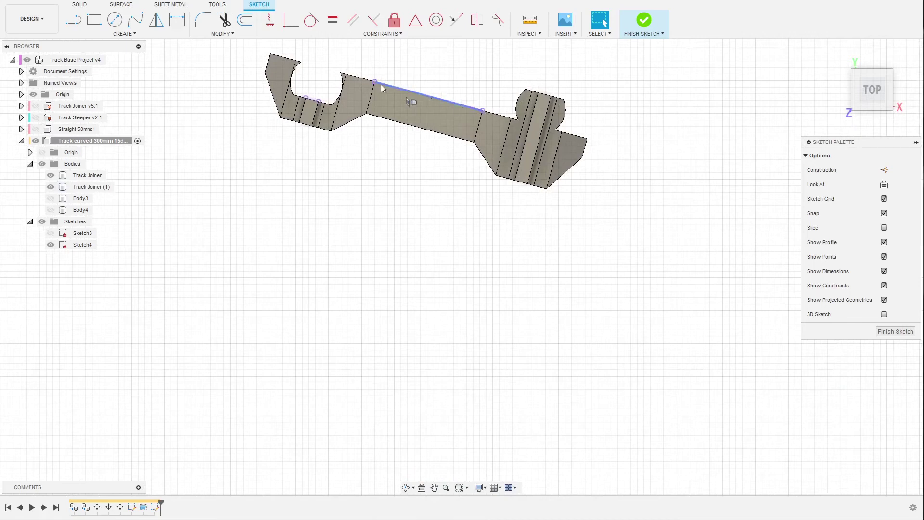
{"action": "scroll", "coordinate": [317, 125], "scroll_direction": "down", "scroll_amount": 5}
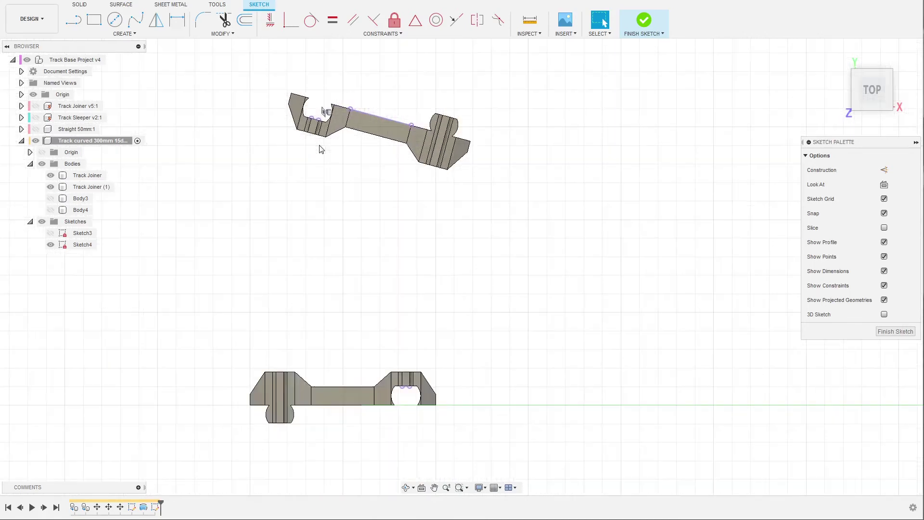
{"action": "scroll", "coordinate": [362, 352], "scroll_direction": "down", "scroll_amount": 4}
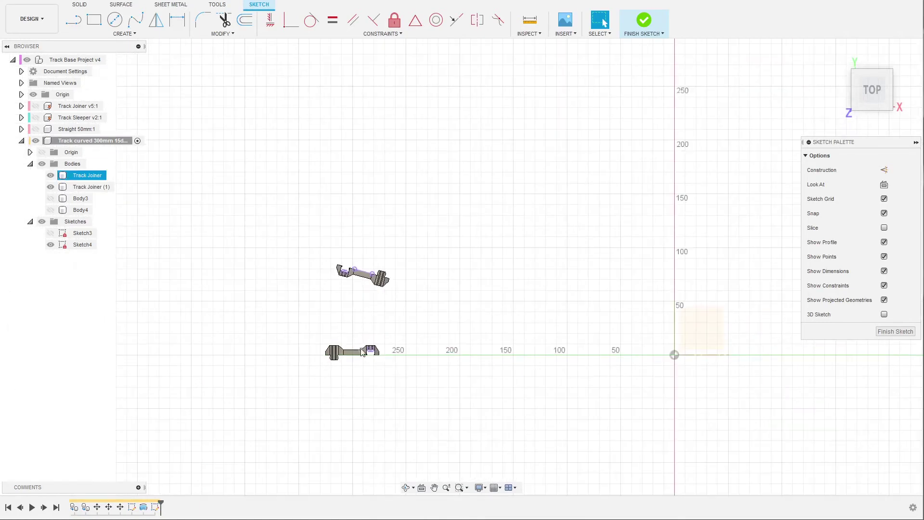
{"action": "scroll", "coordinate": [346, 262], "scroll_direction": "up", "scroll_amount": 5}
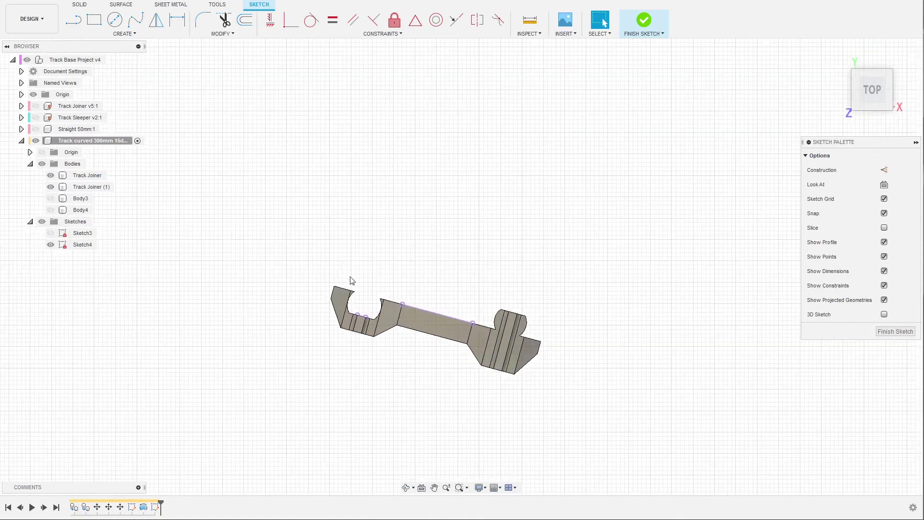
{"action": "scroll", "coordinate": [458, 318], "scroll_direction": "up", "scroll_amount": 2}
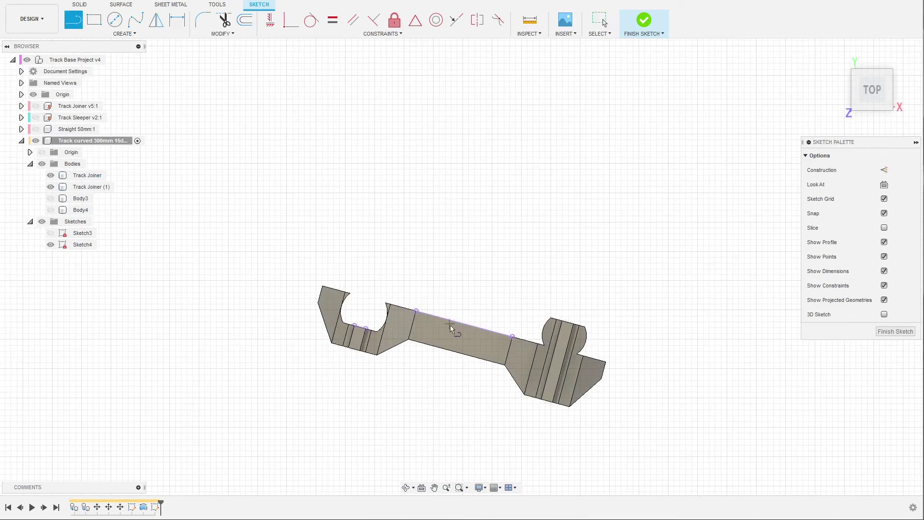
Draw a line extending the projected top edge past the joiner's right end.
{"action": "left_click", "coordinate": [512, 338]}
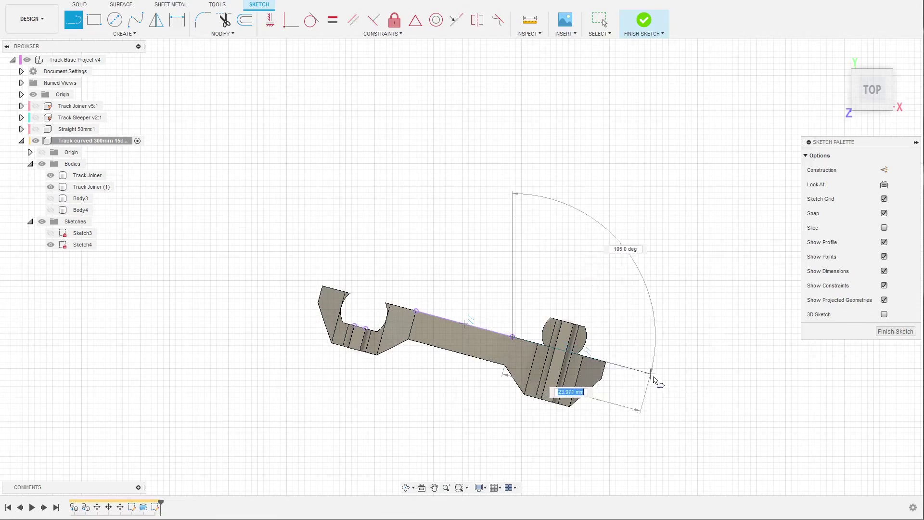
{"action": "left_click", "coordinate": [659, 376]}
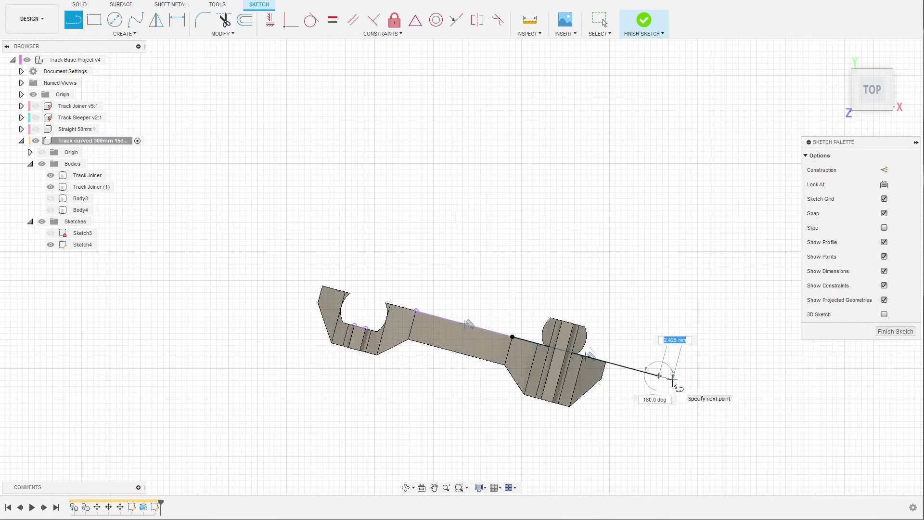
{"action": "key", "text": "Escape"}
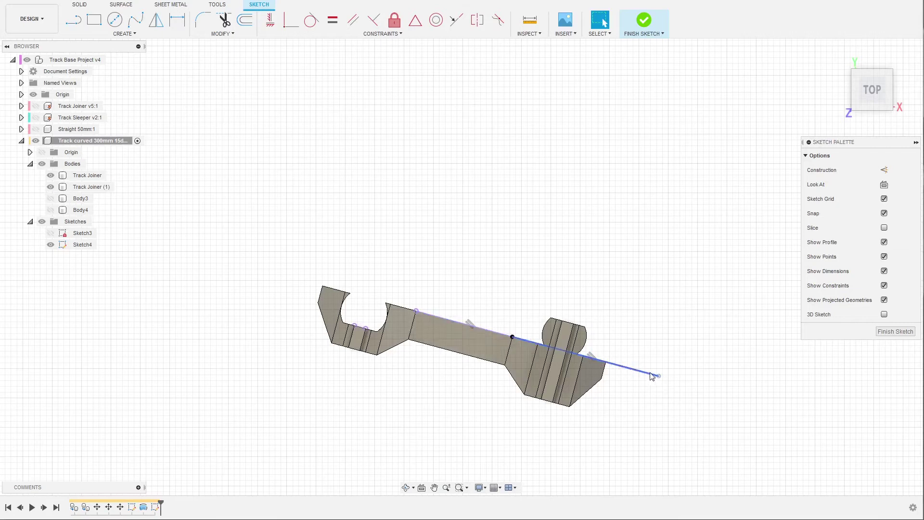
{"action": "scroll", "coordinate": [323, 294], "scroll_direction": "down", "scroll_amount": 5}
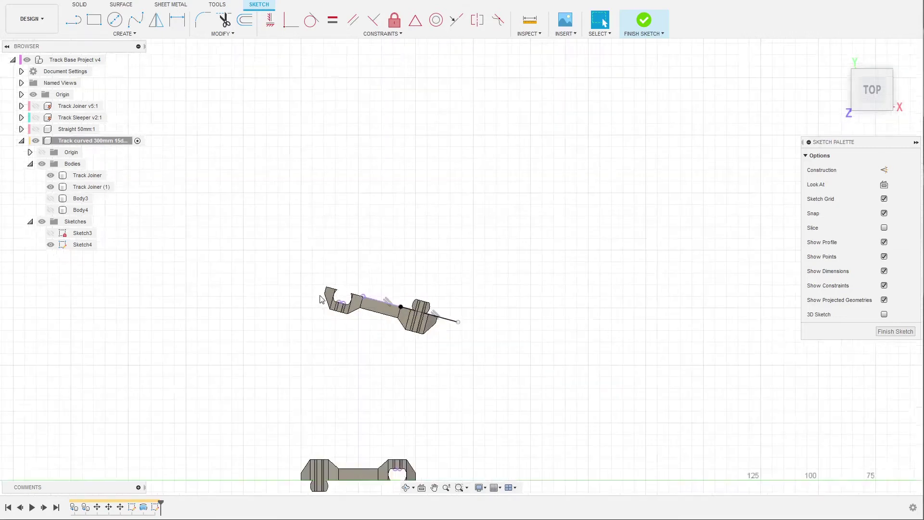
Start a line at the sketch origin, abandon it, and reactivate the Line tool.
{"action": "key", "text": "l"}
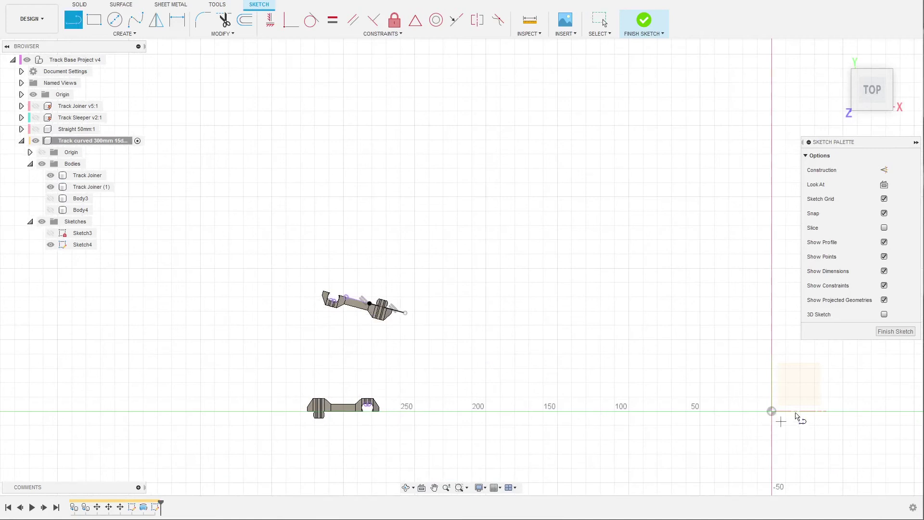
{"action": "left_click", "coordinate": [771, 412]}
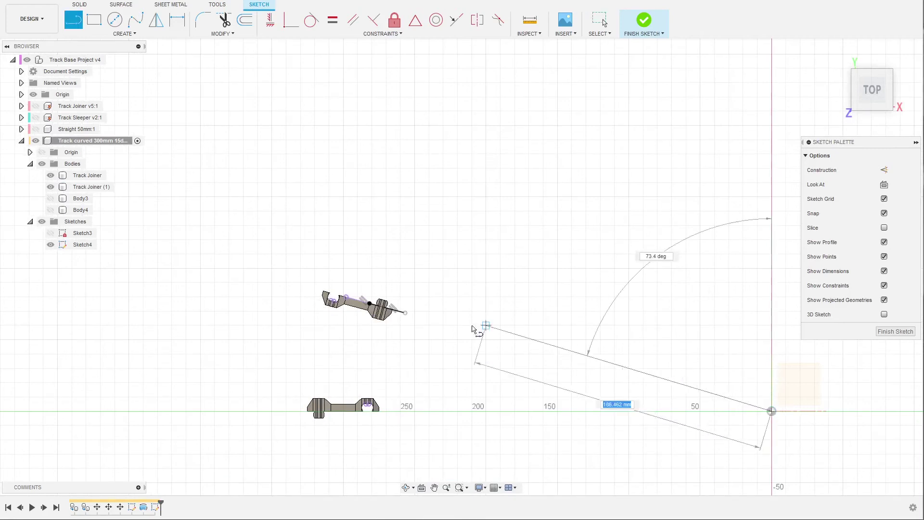
{"action": "key", "text": "Escape"}
{"action": "left_click", "coordinate": [322, 291]}
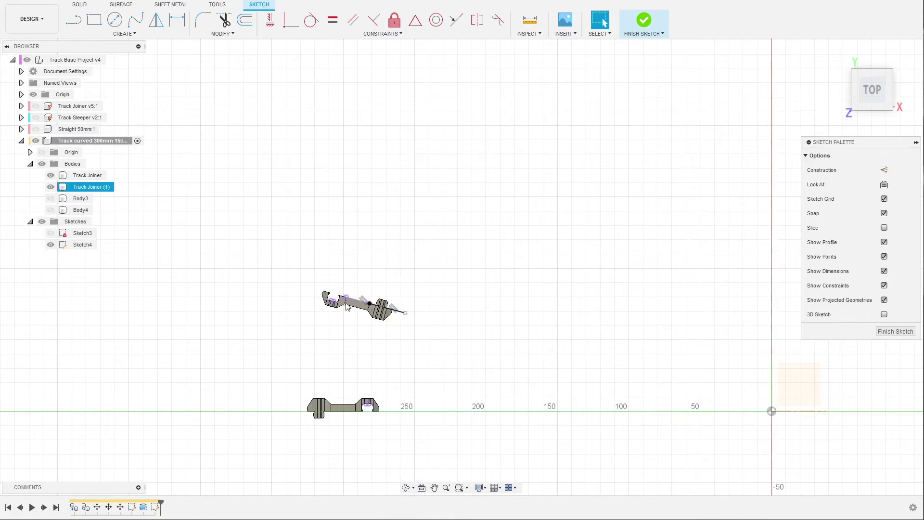
{"action": "scroll", "coordinate": [346, 306], "scroll_direction": "up", "scroll_amount": 5}
{"action": "scroll", "coordinate": [344, 306], "scroll_direction": "up", "scroll_amount": 2}
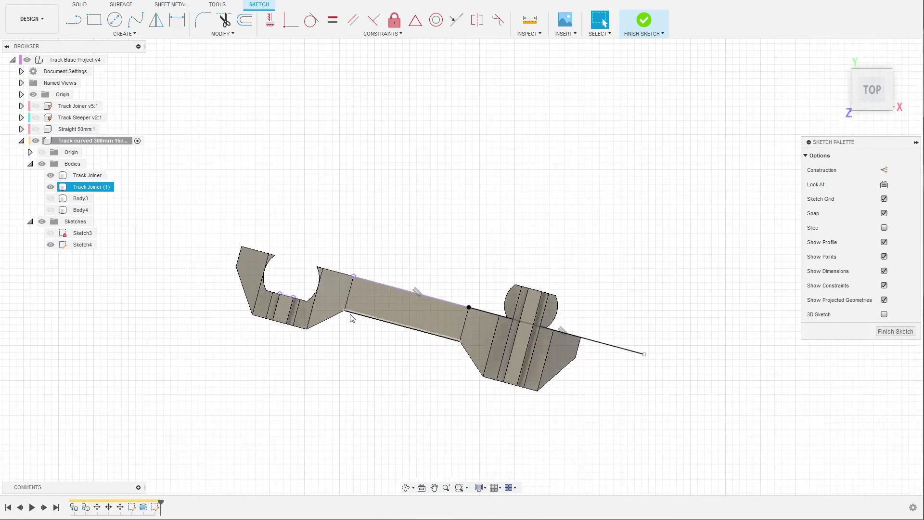
{"action": "key", "text": "l"}
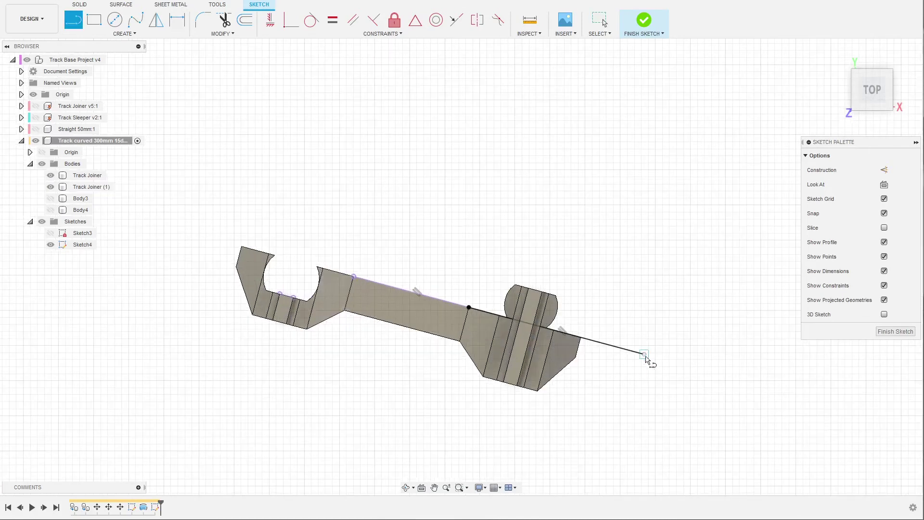
Draw perpendicular, bottom, left and closing lines to form a rectangle around the joiner.
{"action": "left_click_drag", "start_coordinate": [643, 355], "coordinate": [621, 437]}
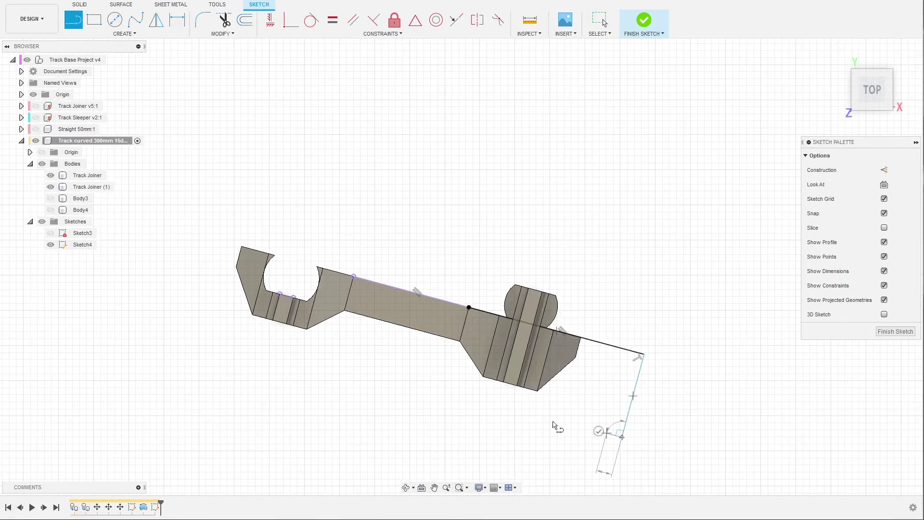
{"action": "left_click", "coordinate": [215, 328]}
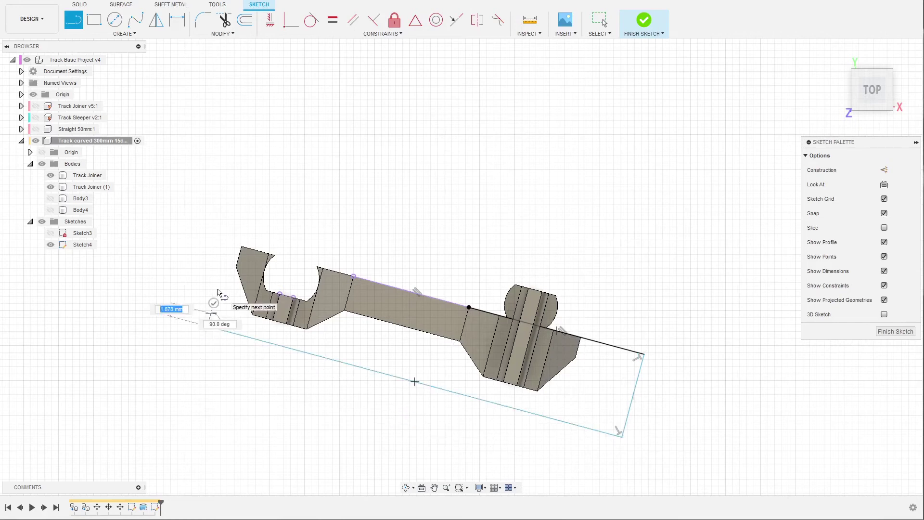
{"action": "left_click", "coordinate": [229, 244]}
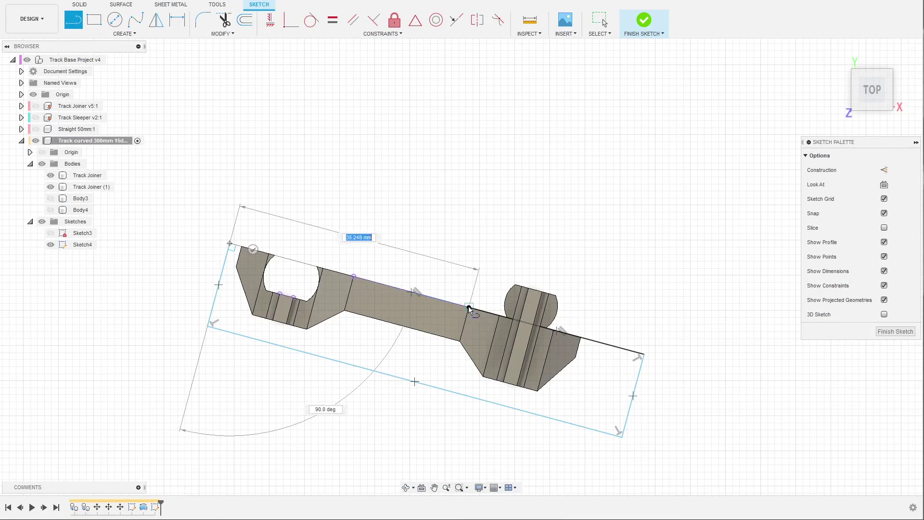
{"action": "left_click", "coordinate": [469, 308]}
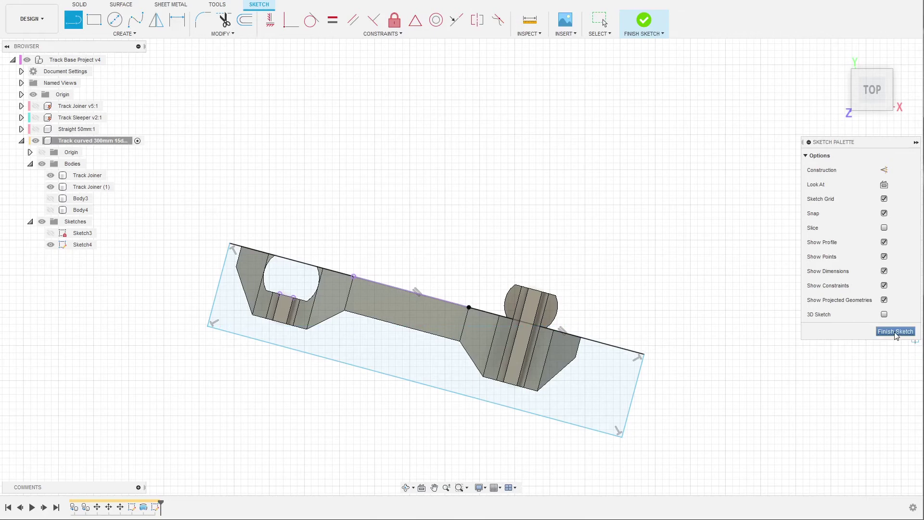
{"action": "scroll", "coordinate": [503, 234], "scroll_direction": "down", "scroll_amount": 3}
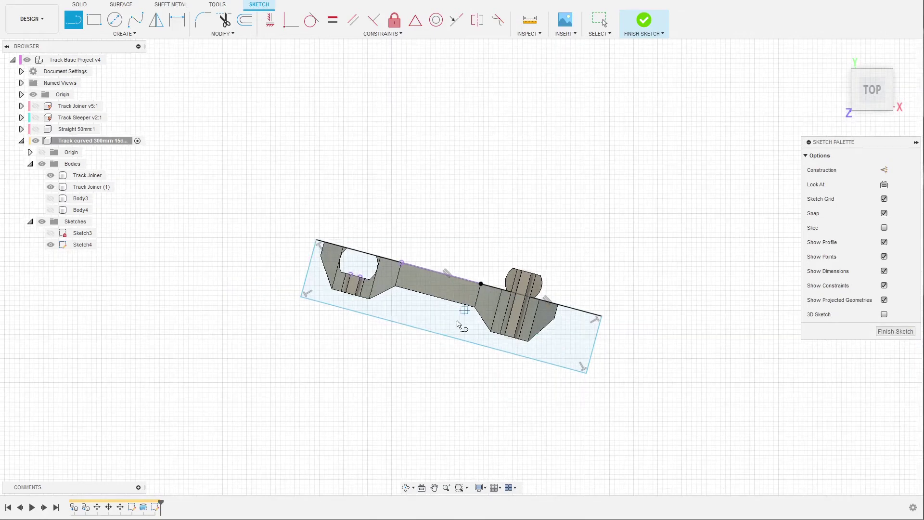
Draw a two-point rectangle around the lower joiner's top and adjust its right corner.
{"action": "scroll", "coordinate": [402, 197], "scroll_direction": "down", "scroll_amount": 3}
{"action": "scroll", "coordinate": [409, 294], "scroll_direction": "up", "scroll_amount": 1}
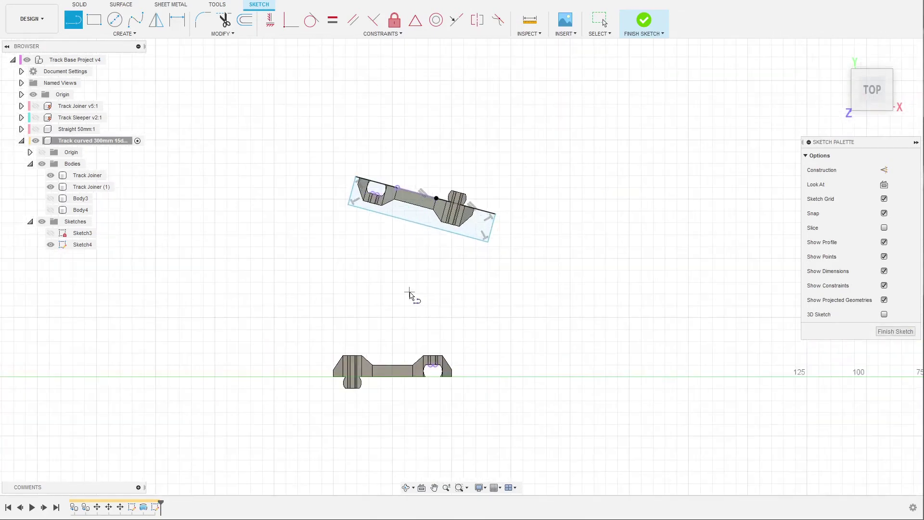
{"action": "scroll", "coordinate": [365, 350], "scroll_direction": "up", "scroll_amount": 5}
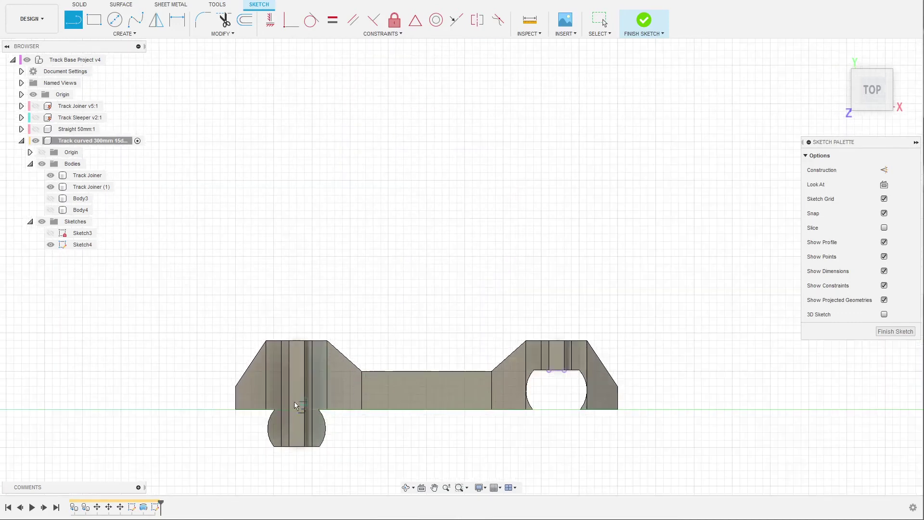
{"action": "scroll", "coordinate": [422, 392], "scroll_direction": "up", "scroll_amount": 1}
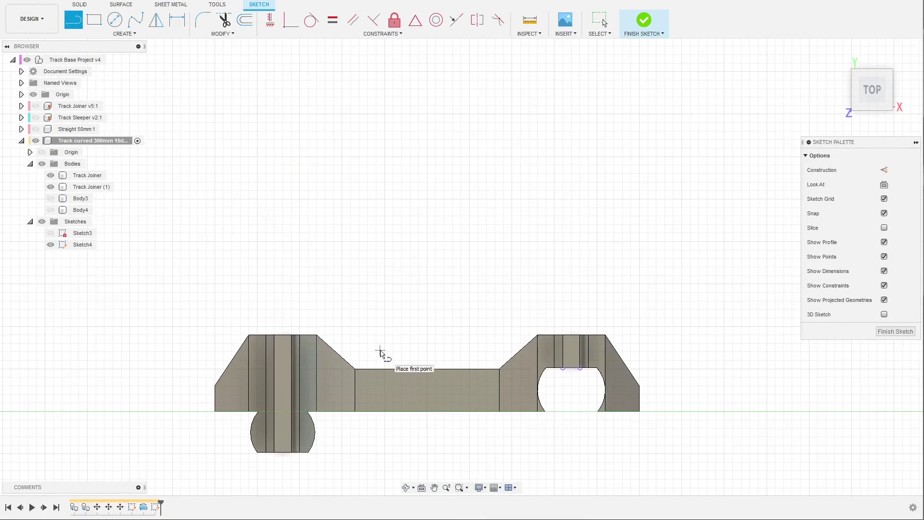
{"action": "key", "text": "r"}
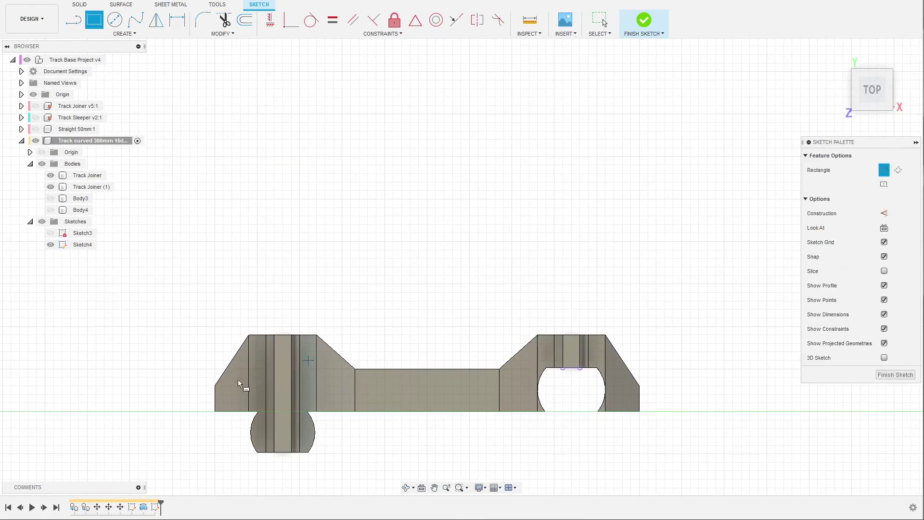
{"action": "left_click", "coordinate": [189, 411]}
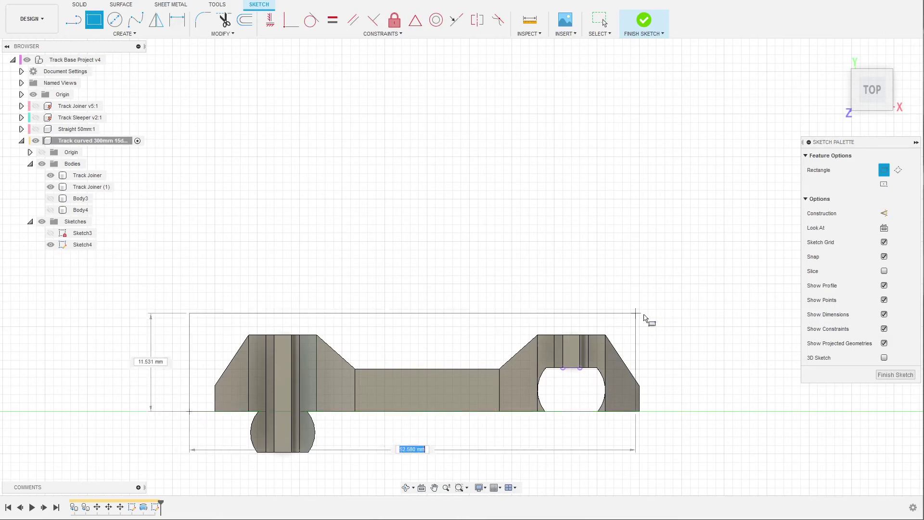
{"action": "left_click", "coordinate": [681, 309]}
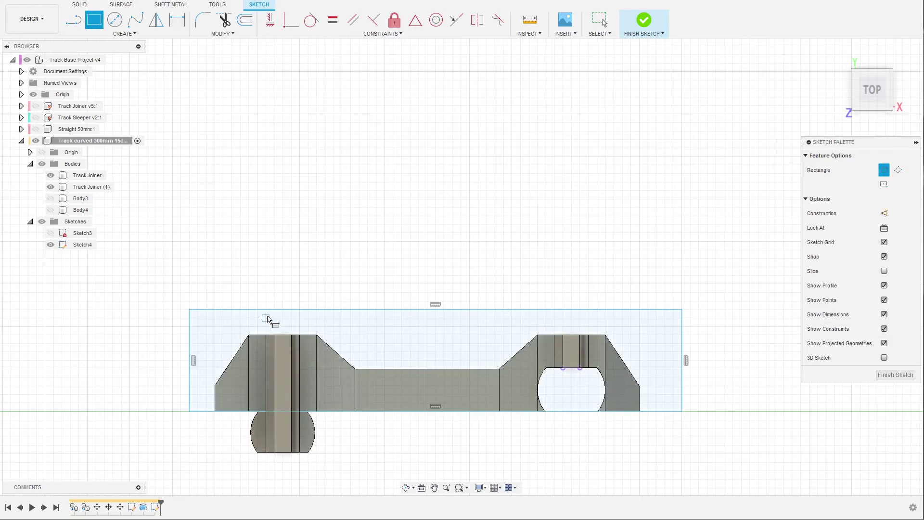
{"action": "key", "text": "Escape"}
{"action": "left_click_drag", "start_coordinate": [684, 310], "coordinate": [665, 310]}
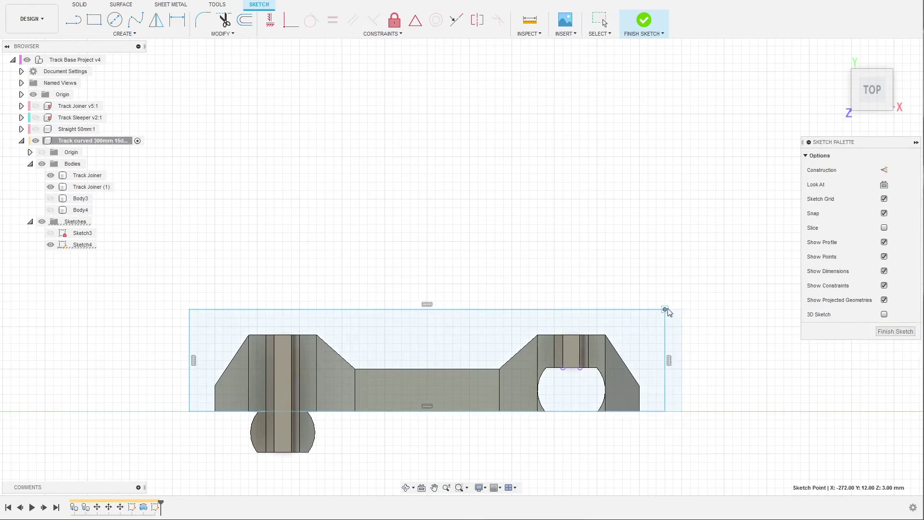
Move the rectangle's top-right corner up and right to fully enclose the joiner.
{"action": "left_click", "coordinate": [279, 394]}
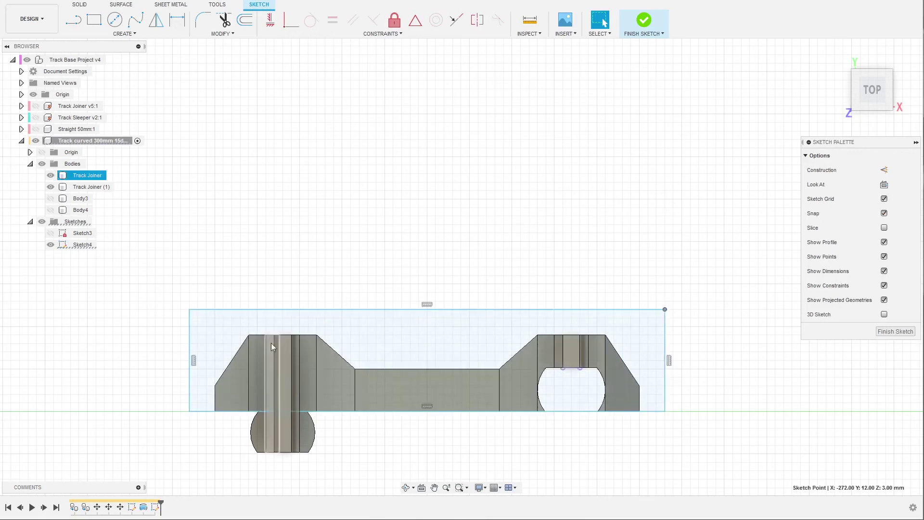
{"action": "key", "text": "Escape"}
{"action": "left_click", "coordinate": [578, 345]}
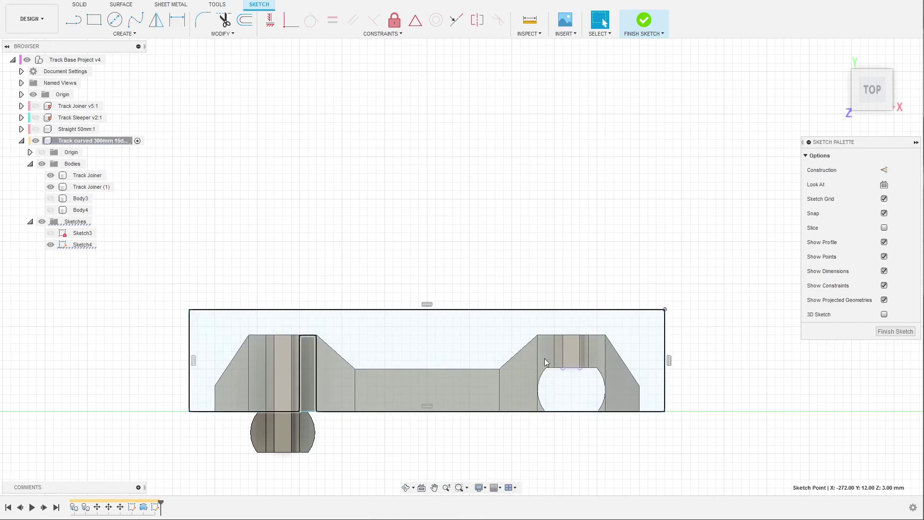
{"action": "left_click", "coordinate": [698, 316]}
{"action": "mouse_move", "coordinate": [664, 311]}
{"action": "left_mouse_down"}
{"action": "mouse_move", "coordinate": [696, 293]}
{"action": "mouse_move", "coordinate": [673, 301]}
{"action": "left_mouse_up"}
{"action": "left_click", "coordinate": [572, 368]}
{"action": "key", "text": "Escape"}
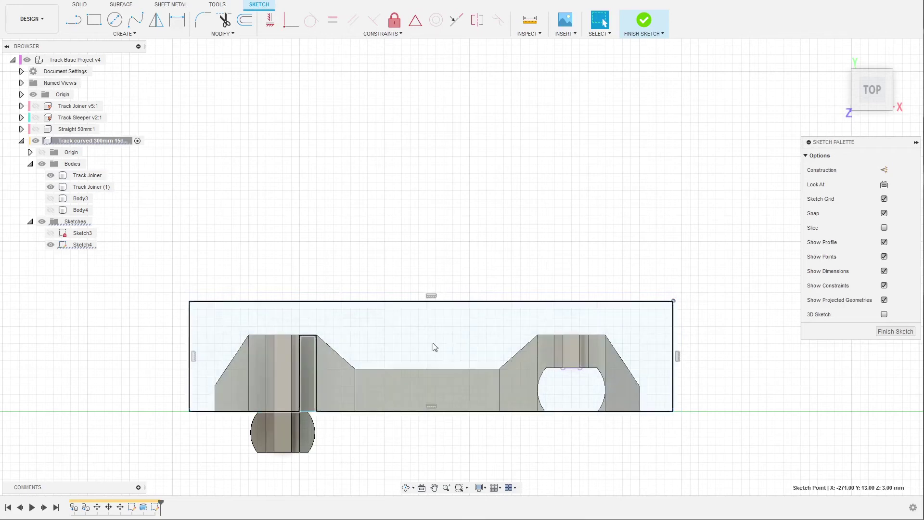
{"action": "left_click", "coordinate": [577, 351]}
{"action": "key", "text": "Escape"}
{"action": "scroll", "coordinate": [435, 394], "scroll_direction": "down", "scroll_amount": 5}
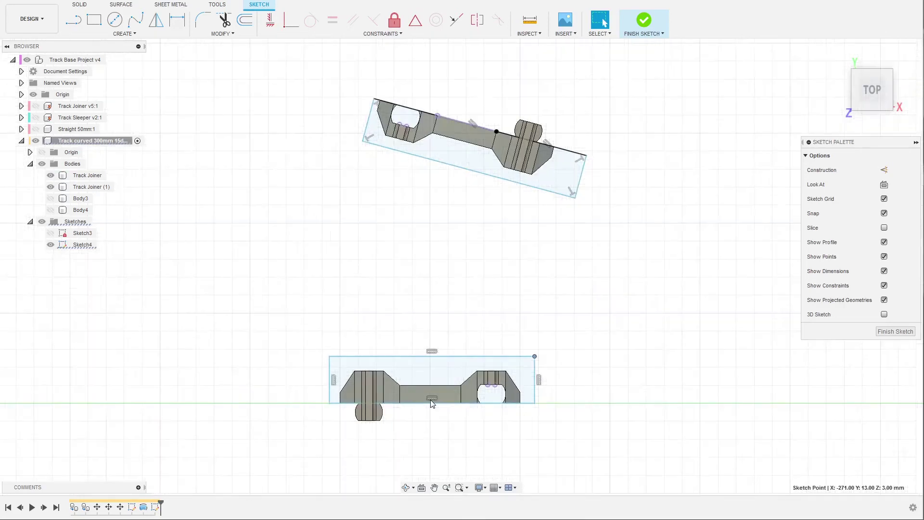
Finish Sketch4 and select its three rectangle profiles for extrusion.
{"action": "left_click", "coordinate": [895, 331]}
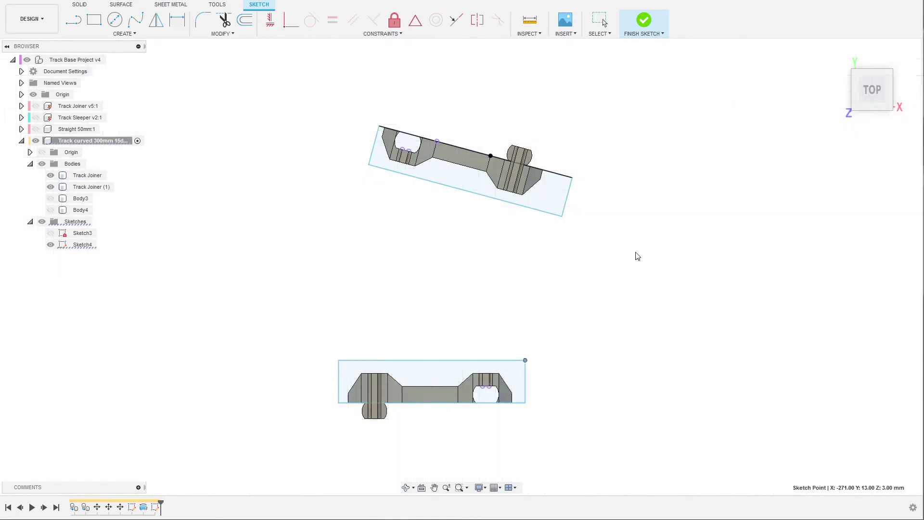
{"action": "left_click", "coordinate": [431, 377]}
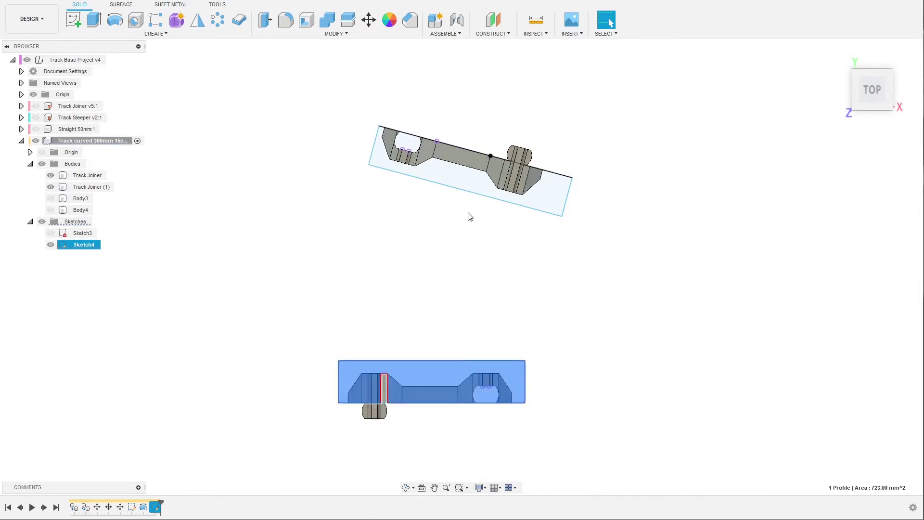
{"action": "left_click", "coordinate": [471, 184], "text": "shift"}
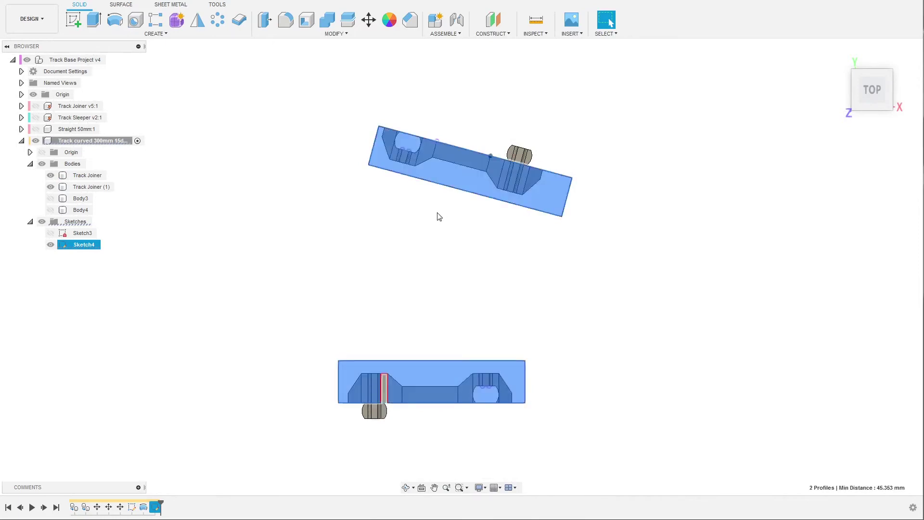
{"action": "key", "text": "e"}
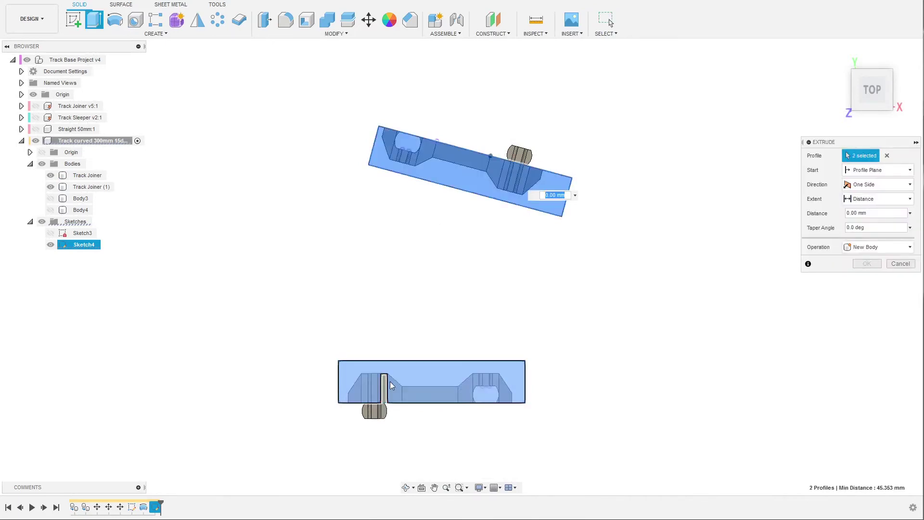
{"action": "scroll", "coordinate": [390, 381], "scroll_direction": "up", "scroll_amount": 2}
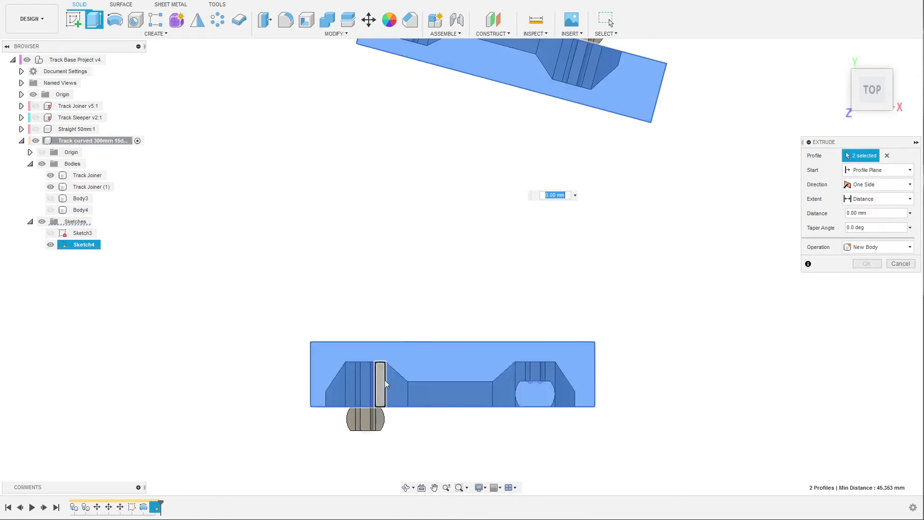
{"action": "left_click", "coordinate": [380, 385]}
{"action": "scroll", "coordinate": [365, 411], "scroll_direction": "down", "scroll_amount": 3}
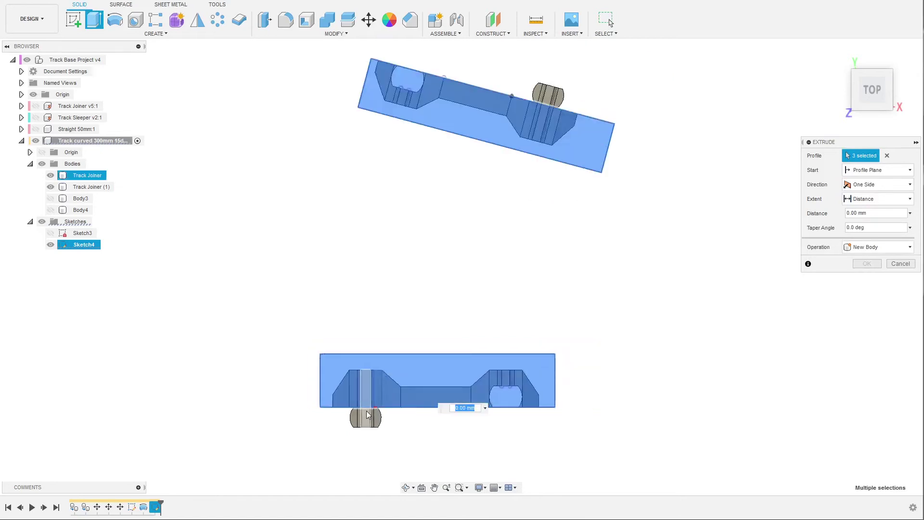
{"action": "scroll", "coordinate": [412, 137], "scroll_direction": "up", "scroll_amount": 1}
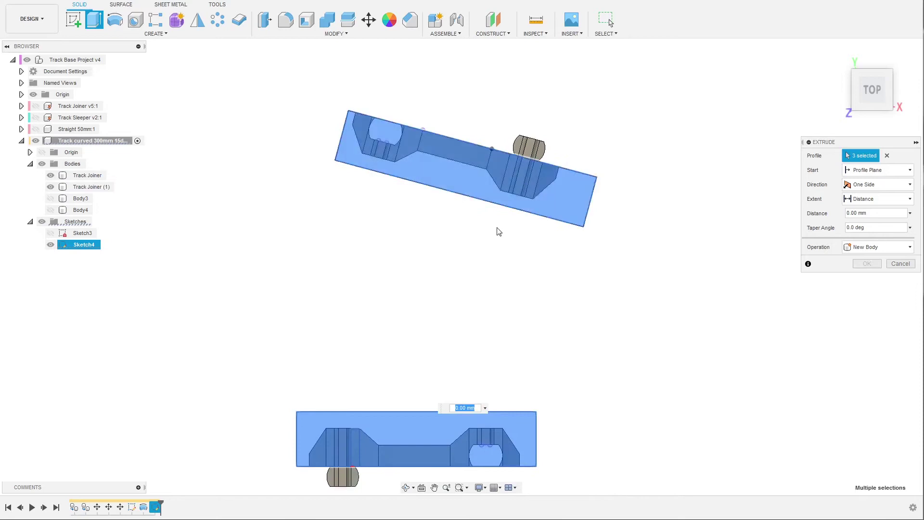
{"action": "scroll", "coordinate": [402, 241], "scroll_direction": "down", "scroll_amount": 2}
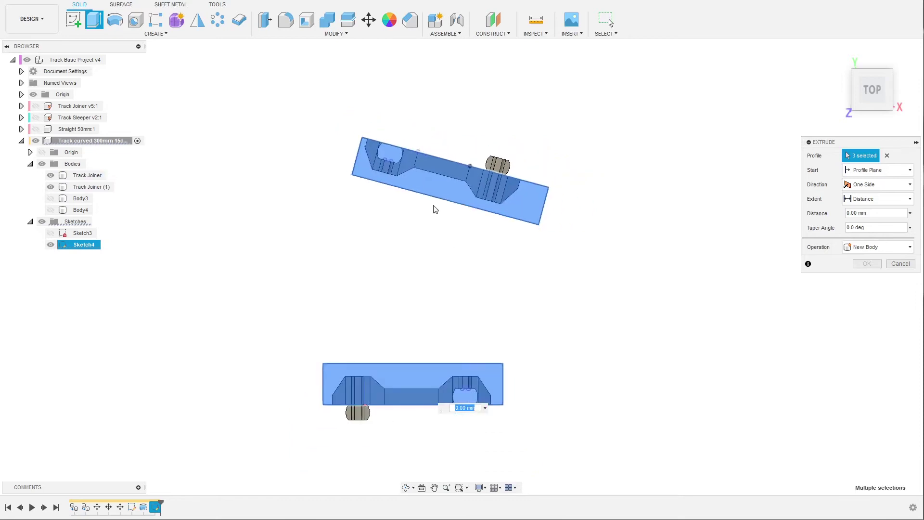
Cut-extrude the profiles 17 mm to trim the tops of both joiners.
{"action": "middle_click_drag", "start_coordinate": [398, 347], "coordinate": [374, 289], "text": "shift"}
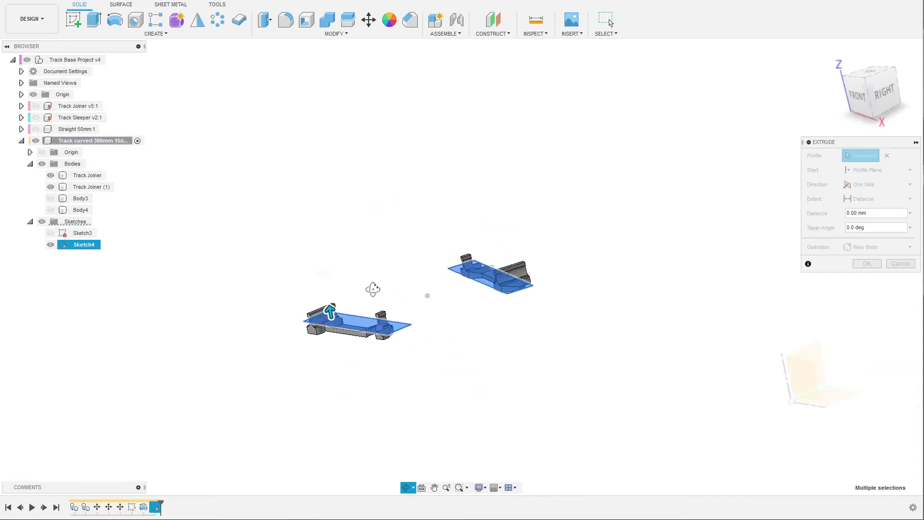
{"action": "left_click_drag", "start_coordinate": [302, 344], "coordinate": [289, 278]}
{"action": "middle_click_drag", "start_coordinate": [423, 318], "coordinate": [514, 359], "text": "shift"}
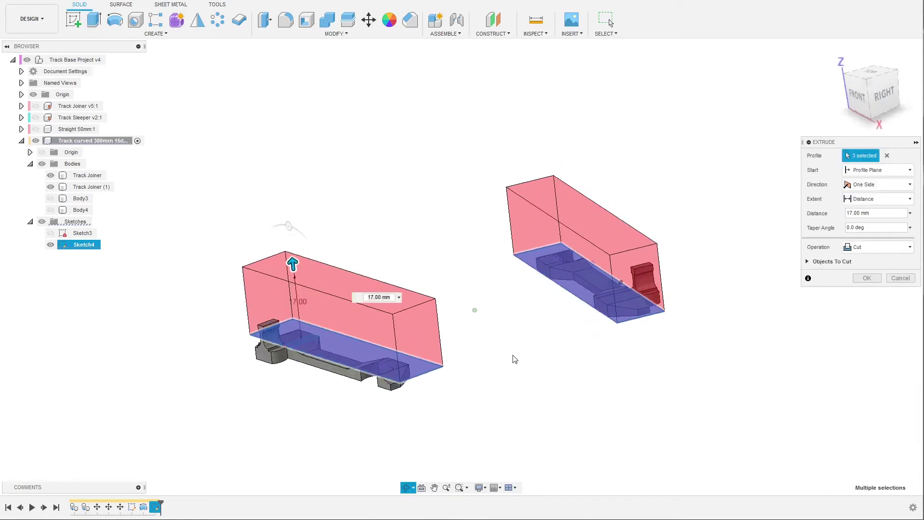
{"action": "scroll", "coordinate": [506, 305], "scroll_direction": "up", "scroll_amount": 4}
{"action": "middle_click_drag", "start_coordinate": [513, 305], "coordinate": [462, 326], "text": "shift"}
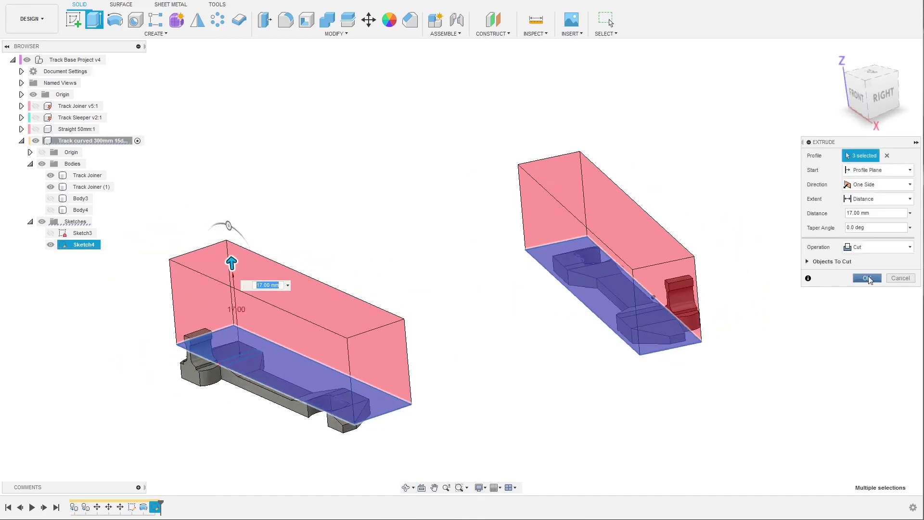
{"action": "left_click", "coordinate": [868, 279]}
{"action": "mouse_move", "coordinate": [464, 276]}
{"action": "middle_mouse_down", "text": "shift"}
{"action": "mouse_move", "coordinate": [463, 293]}
{"action": "mouse_move", "coordinate": [448, 303]}
{"action": "mouse_move", "coordinate": [454, 285]}
{"action": "middle_mouse_up", "text": "shift"}
Make the Body3 and Body4 rail bodies visible again in the Browser.
{"action": "left_click", "coordinate": [49, 199]}
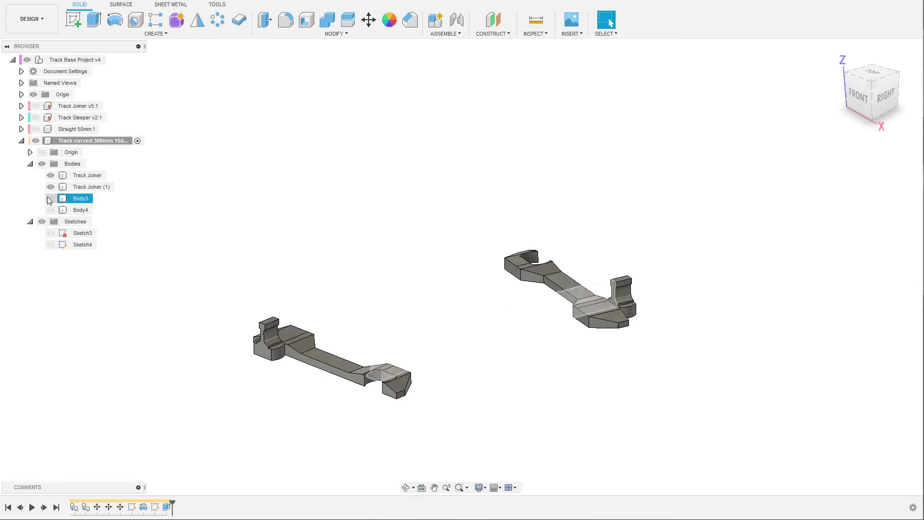
{"action": "left_click", "coordinate": [50, 199]}
{"action": "left_click", "coordinate": [50, 210]}
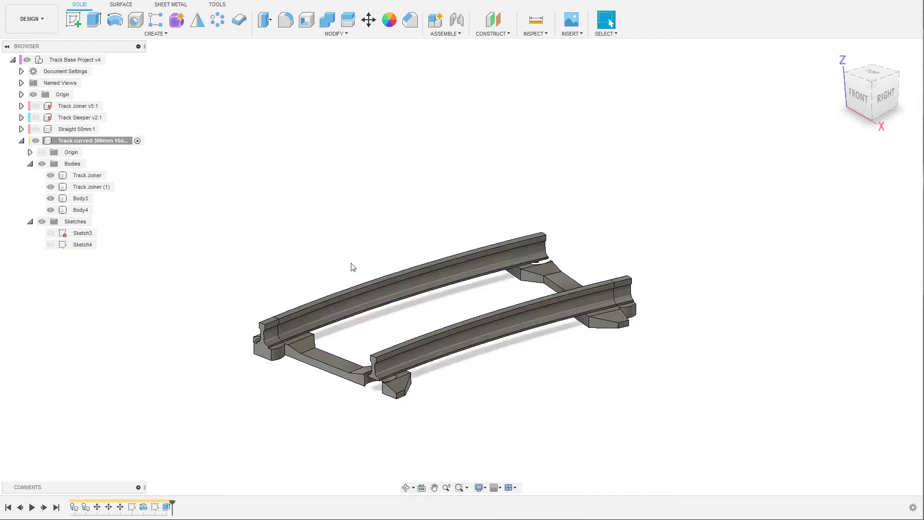
Orbit and zoom around the curved track to inspect how the rail ends sit on the joiners.
{"action": "mouse_move", "coordinate": [597, 374]}
{"action": "middle_mouse_down", "text": "shift"}
{"action": "mouse_move", "coordinate": [608, 367]}
{"action": "mouse_move", "coordinate": [586, 361]}
{"action": "mouse_move", "coordinate": [581, 377]}
{"action": "middle_mouse_up", "text": "shift"}
{"action": "scroll", "coordinate": [582, 377], "scroll_direction": "up", "scroll_amount": 6}
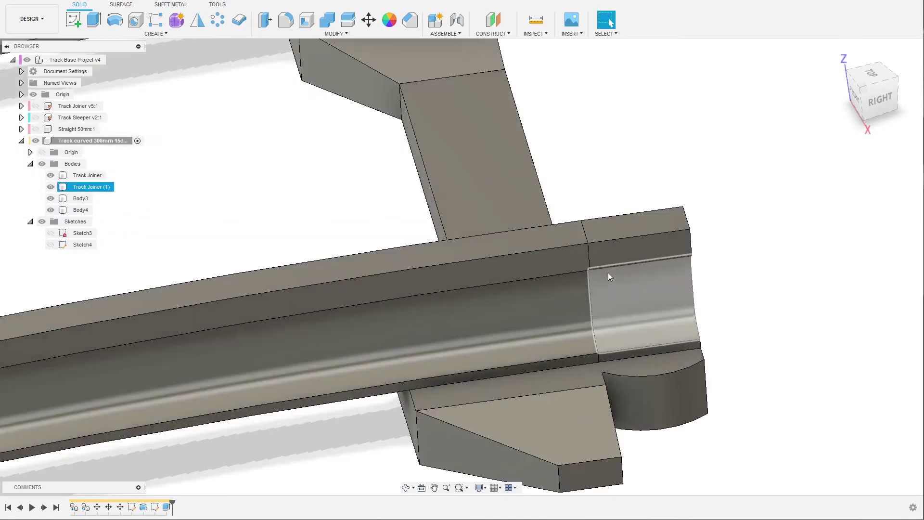
{"action": "mouse_move", "coordinate": [607, 273]}
{"action": "middle_mouse_down", "text": "shift"}
{"action": "mouse_move", "coordinate": [607, 333]}
{"action": "mouse_move", "coordinate": [621, 274]}
{"action": "mouse_move", "coordinate": [599, 288]}
{"action": "middle_mouse_up", "text": "shift"}
{"action": "scroll", "coordinate": [620, 273], "scroll_direction": "down", "scroll_amount": 8}
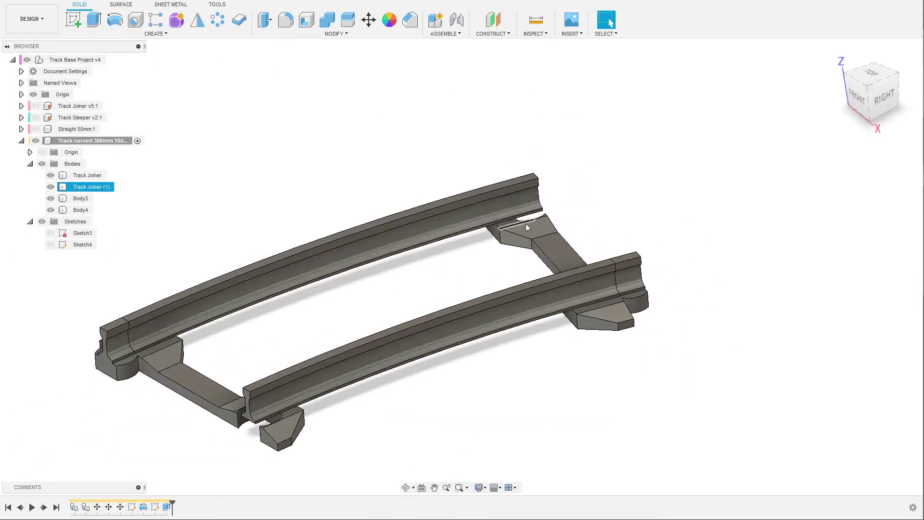
{"action": "scroll", "coordinate": [204, 381], "scroll_direction": "up", "scroll_amount": 3}
{"action": "middle_click_drag", "start_coordinate": [204, 382], "coordinate": [318, 345], "text": "shift"}
{"action": "scroll", "coordinate": [318, 345], "scroll_direction": "up", "scroll_amount": 6}
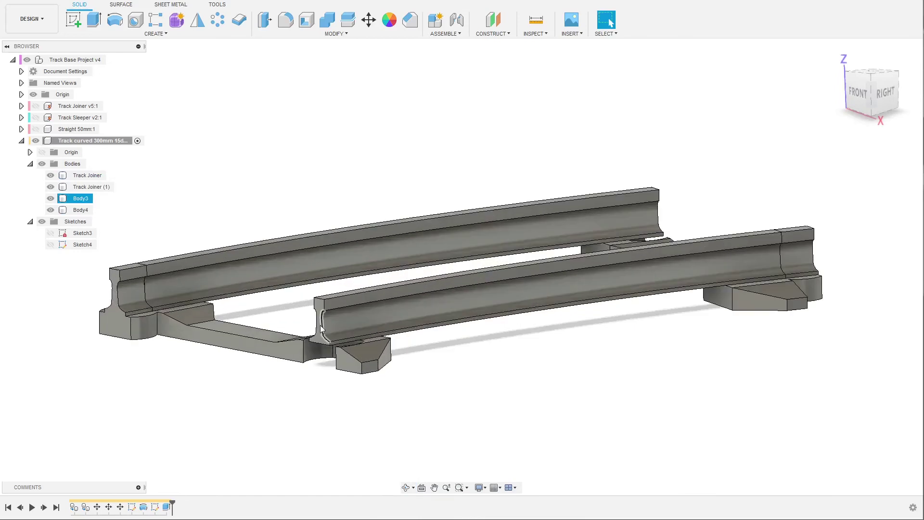
{"action": "scroll", "coordinate": [325, 357], "scroll_direction": "up", "scroll_amount": 3}
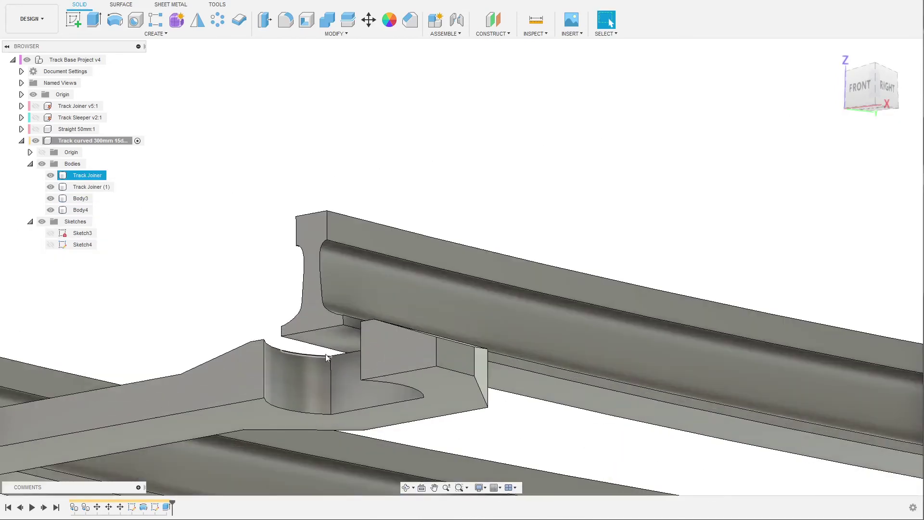
{"action": "scroll", "coordinate": [339, 321], "scroll_direction": "down", "scroll_amount": 6}
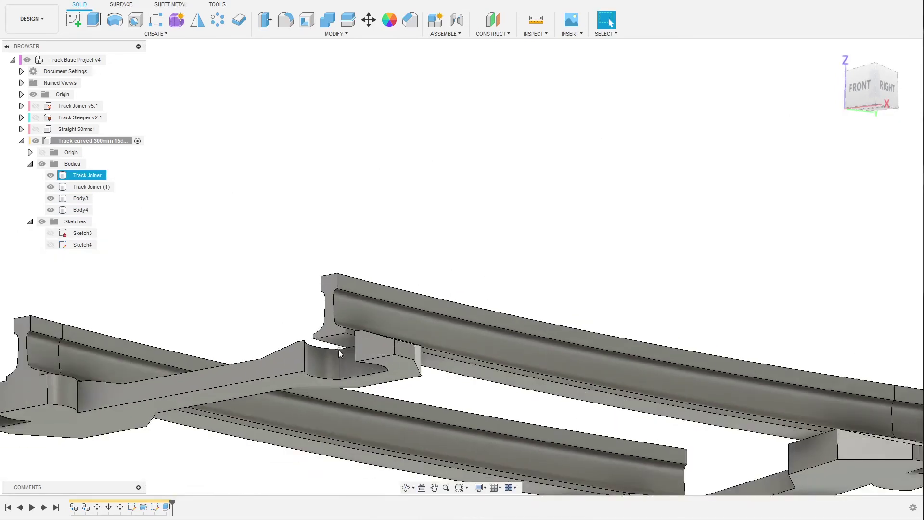
{"action": "middle_click_drag", "start_coordinate": [339, 322], "coordinate": [411, 287], "text": "shift"}
{"action": "scroll", "coordinate": [410, 287], "scroll_direction": "down", "scroll_amount": 4}
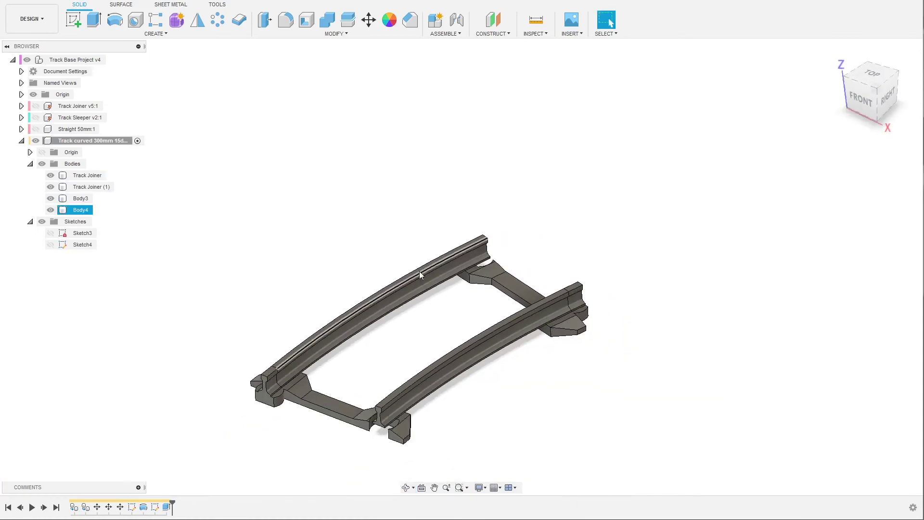
Reopen Sketch4 and draw a closed line outline around the lower rail end.
{"action": "left_click", "coordinate": [154, 508]}
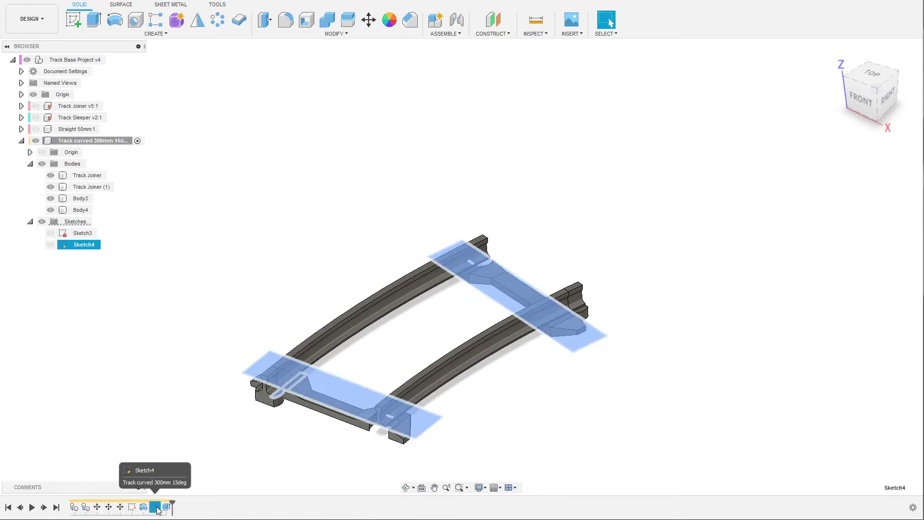
{"action": "double_click", "coordinate": [155, 508]}
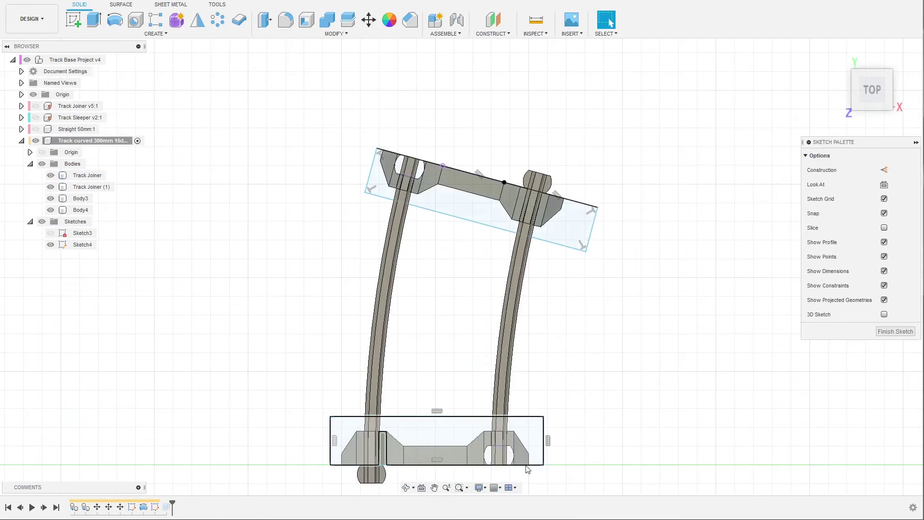
{"action": "scroll", "coordinate": [528, 469], "scroll_direction": "up", "scroll_amount": 5}
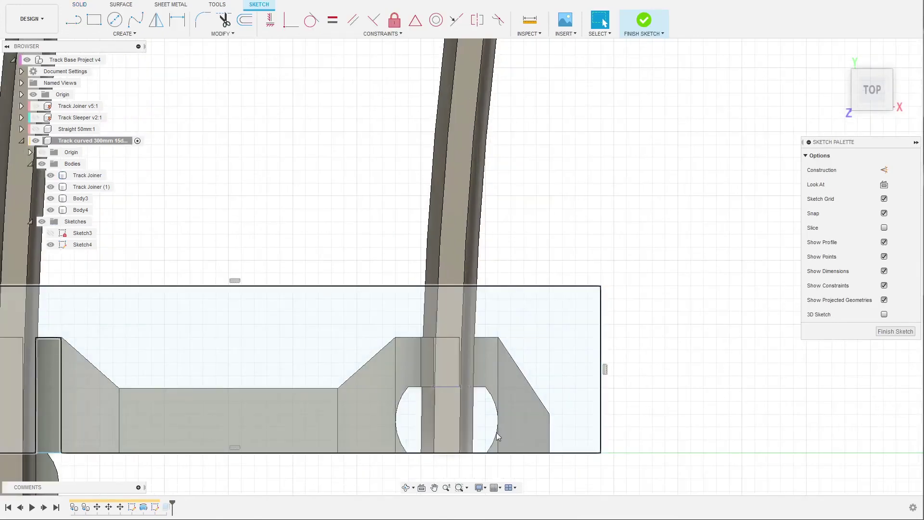
{"action": "key", "text": "l"}
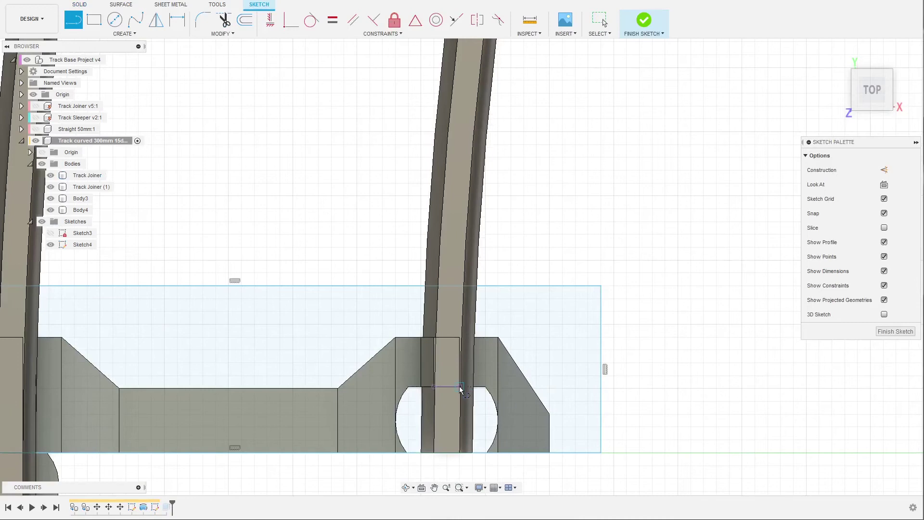
{"action": "left_click", "coordinate": [460, 385]}
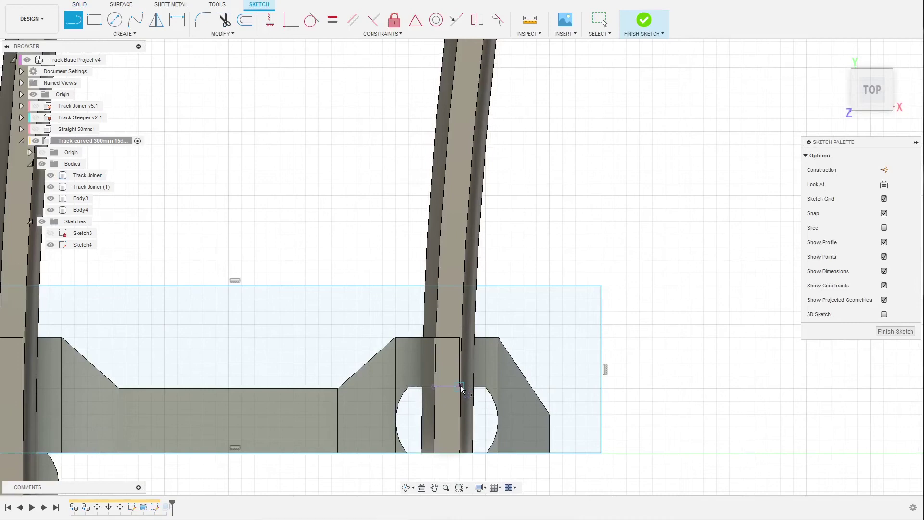
{"action": "left_click", "coordinate": [514, 385]}
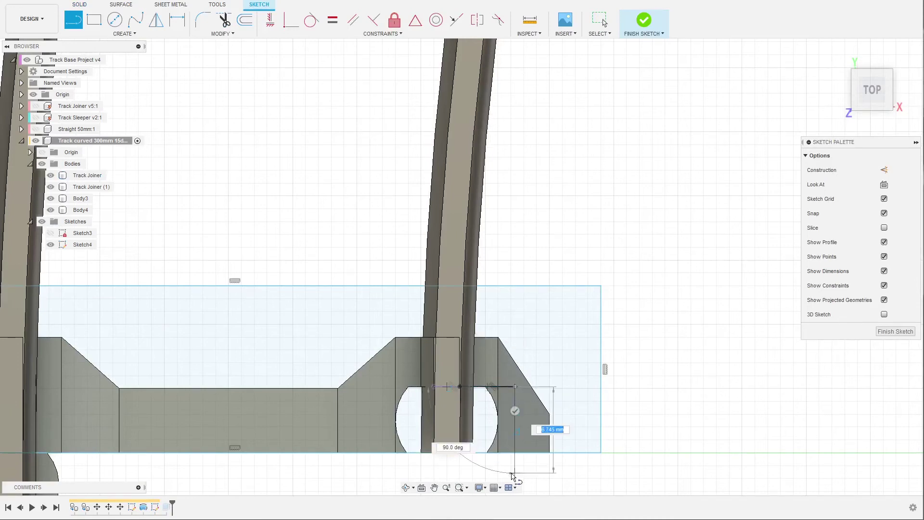
{"action": "left_click", "coordinate": [395, 468]}
{"action": "left_click", "coordinate": [399, 388]}
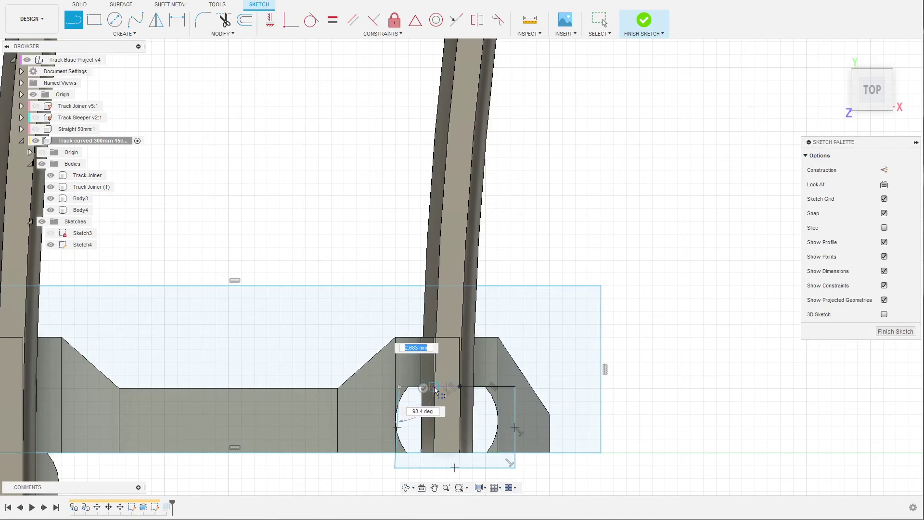
{"action": "left_click", "coordinate": [434, 387]}
Draw a closed outline around the upper-left rail end in the upper joiner cutout and finish Sketch4.
{"action": "scroll", "coordinate": [445, 435], "scroll_direction": "down", "scroll_amount": 3}
{"action": "scroll", "coordinate": [445, 443], "scroll_direction": "down", "scroll_amount": 4}
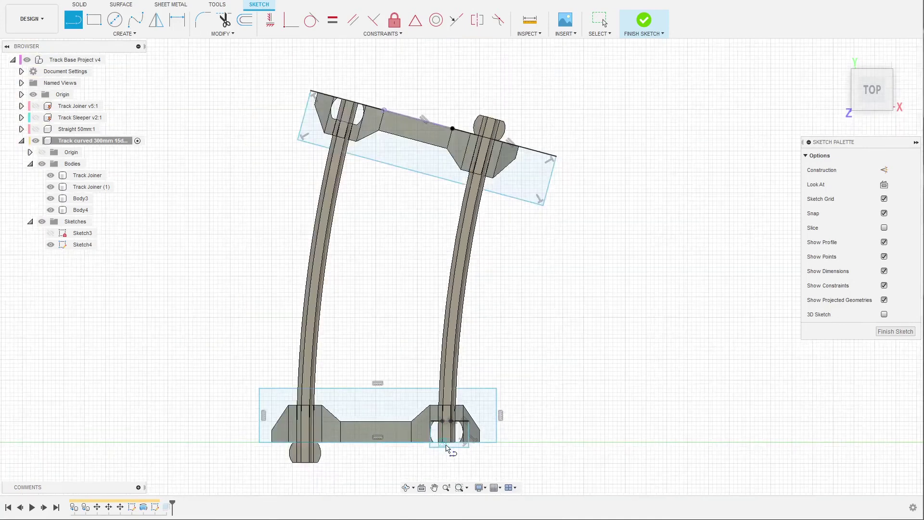
{"action": "scroll", "coordinate": [361, 185], "scroll_direction": "up", "scroll_amount": 6}
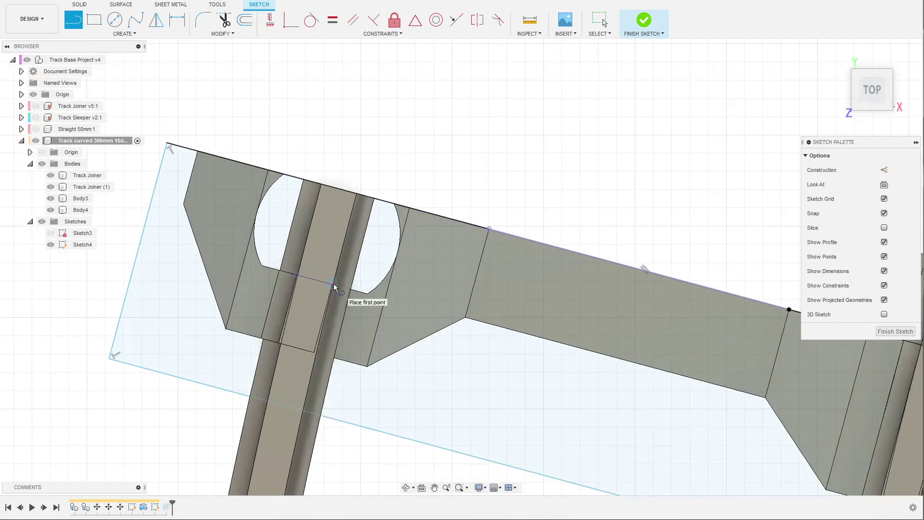
{"action": "left_click", "coordinate": [315, 280]}
{"action": "left_click", "coordinate": [365, 292]}
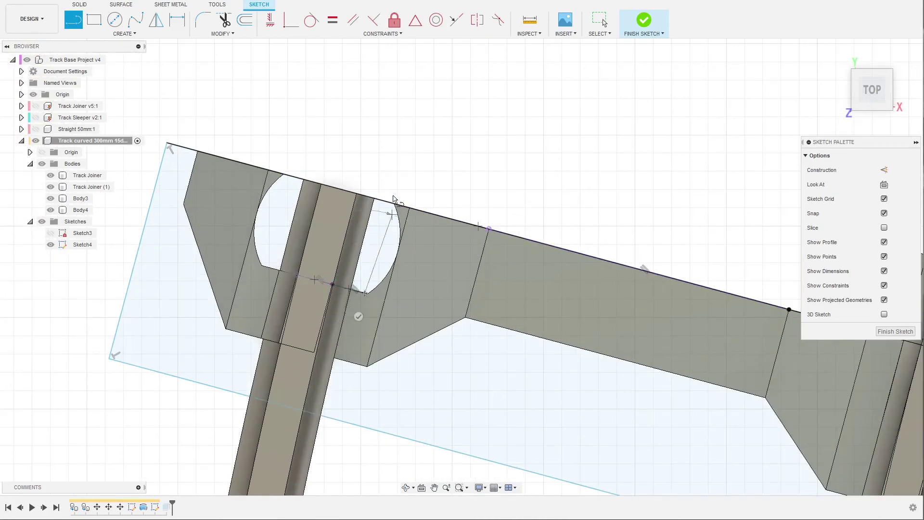
{"action": "left_click", "coordinate": [393, 187]}
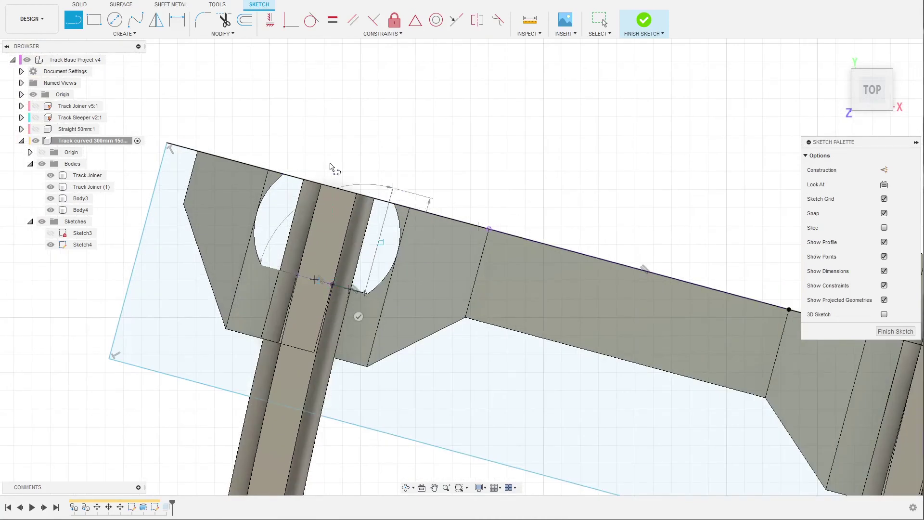
{"action": "left_click", "coordinate": [300, 159]}
{"action": "left_click", "coordinate": [271, 268]}
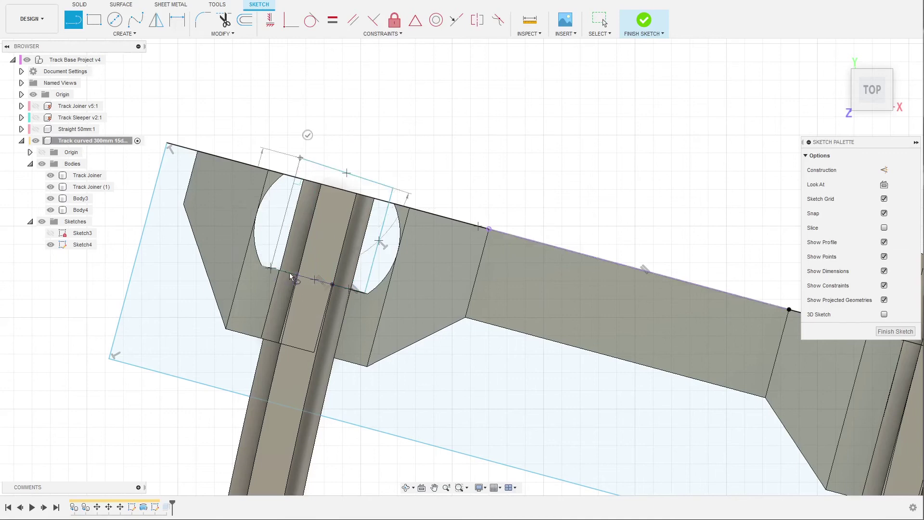
{"action": "left_click", "coordinate": [296, 278]}
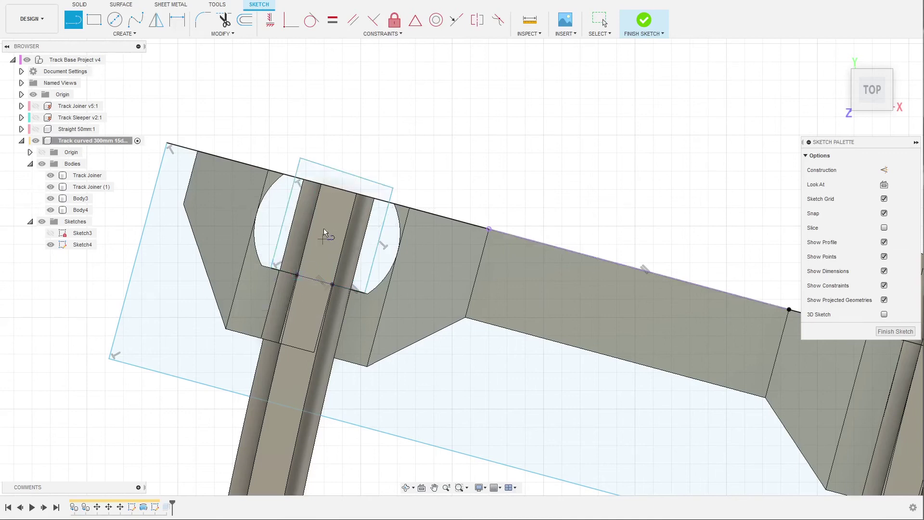
{"action": "scroll", "coordinate": [323, 228], "scroll_direction": "down", "scroll_amount": 5}
{"action": "scroll", "coordinate": [346, 169], "scroll_direction": "down", "scroll_amount": 2}
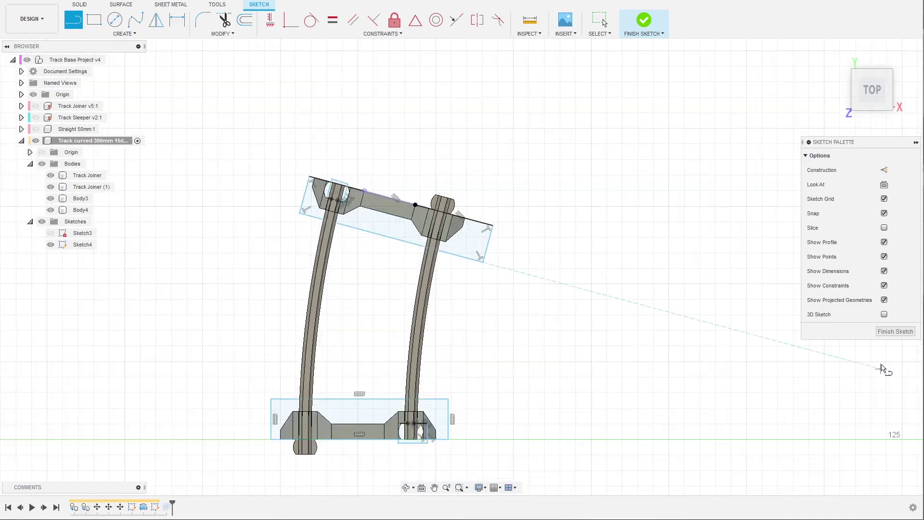
{"action": "left_click", "coordinate": [892, 331]}
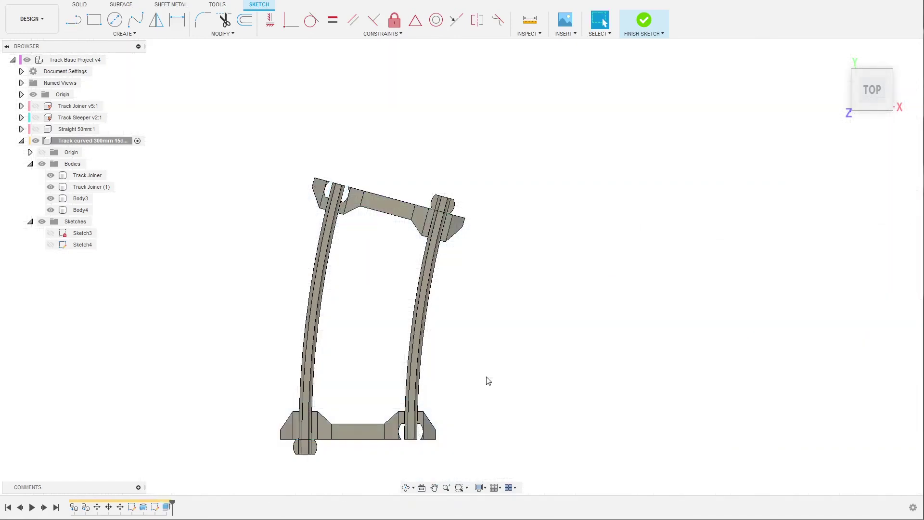
Turn to an isometric view and show Sketch4's profiles on the model.
{"action": "middle_click_drag", "start_coordinate": [471, 369], "coordinate": [440, 318], "text": "shift"}
{"action": "left_click", "coordinate": [439, 319]}
{"action": "left_click", "coordinate": [282, 411]}
{"action": "scroll", "coordinate": [283, 410], "scroll_direction": "up", "scroll_amount": 3}
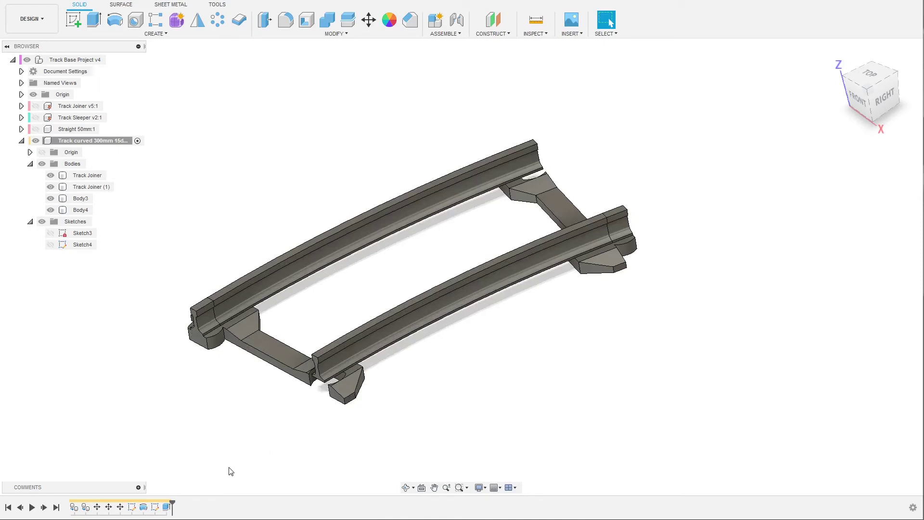
{"action": "left_click", "coordinate": [80, 244]}
{"action": "left_click", "coordinate": [50, 244]}
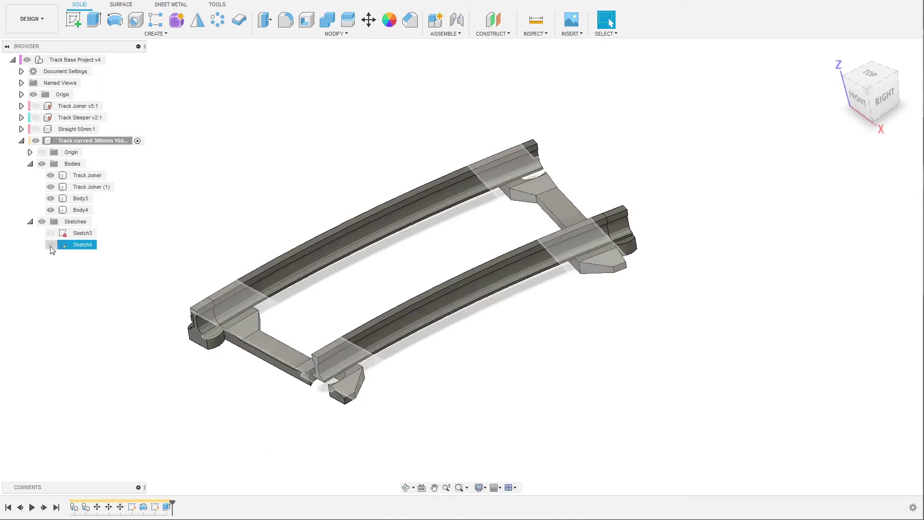
{"action": "left_click", "coordinate": [51, 244]}
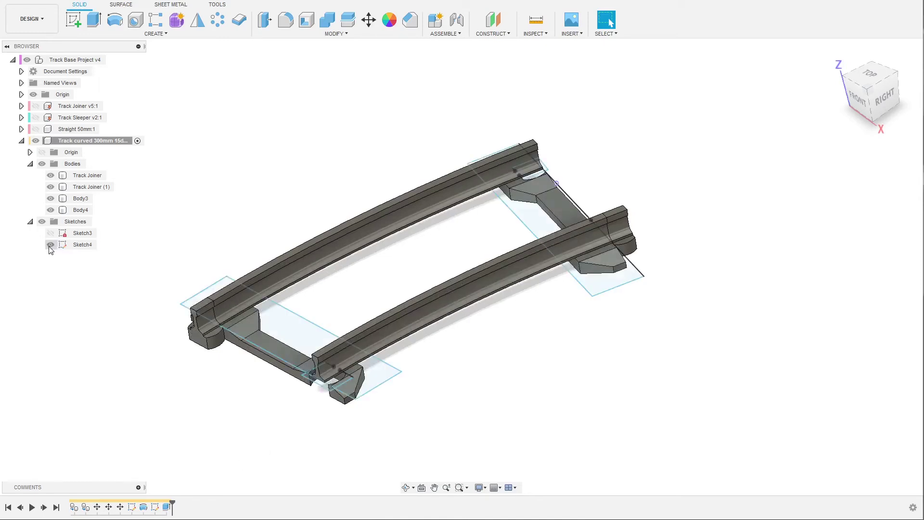
{"action": "scroll", "coordinate": [332, 387], "scroll_direction": "up", "scroll_amount": 5}
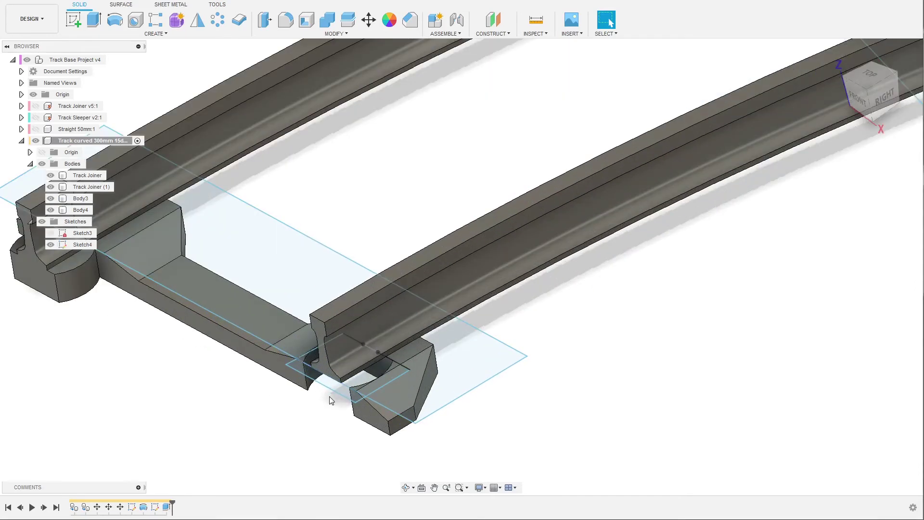
Select the four Sketch4 rail-end profiles at both joiners for an extrusion.
{"action": "left_click", "coordinate": [358, 383]}
{"action": "scroll", "coordinate": [301, 416], "scroll_direction": "down", "scroll_amount": 1}
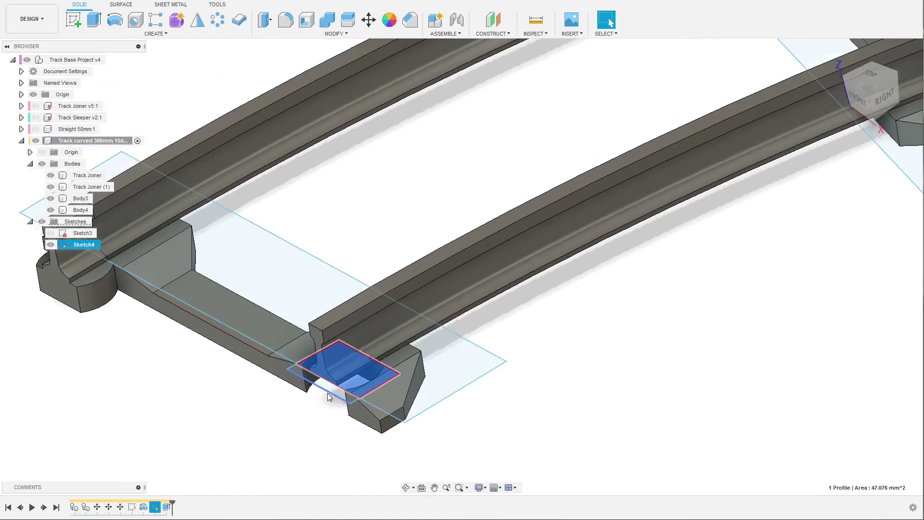
{"action": "scroll", "coordinate": [278, 429], "scroll_direction": "down", "scroll_amount": 3}
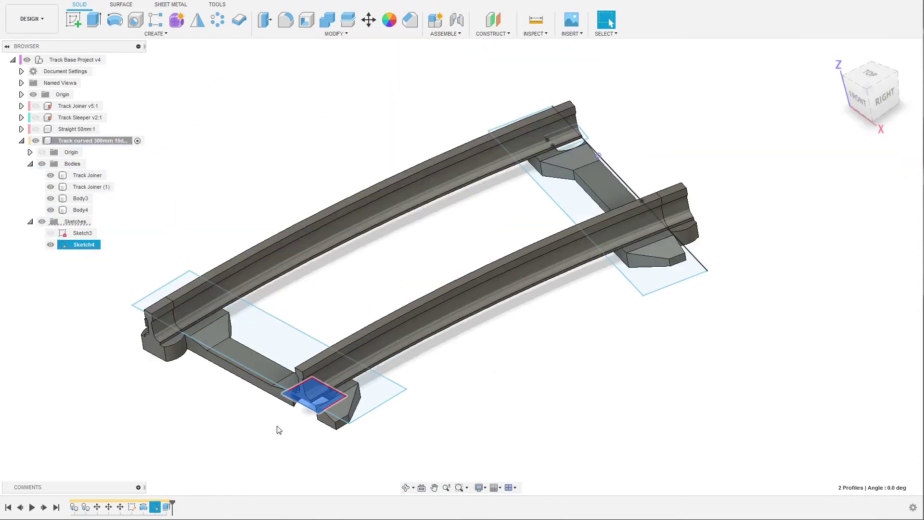
{"action": "key", "text": "e"}
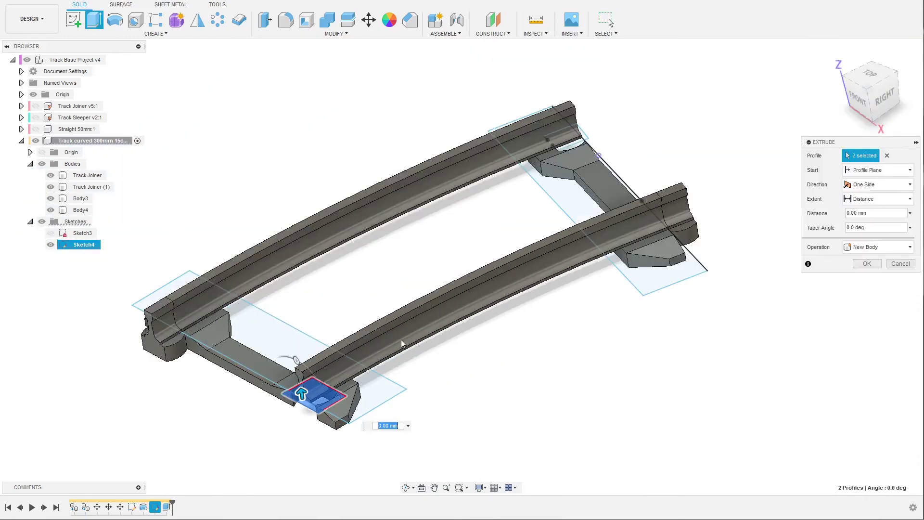
{"action": "scroll", "coordinate": [579, 143], "scroll_direction": "up", "scroll_amount": 3}
{"action": "scroll", "coordinate": [579, 143], "scroll_direction": "up", "scroll_amount": 3}
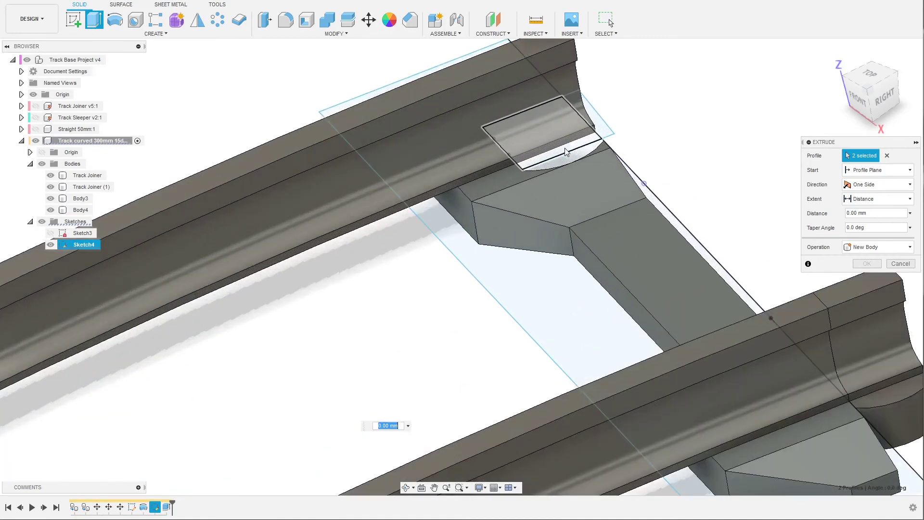
{"action": "left_click", "coordinate": [599, 135]}
{"action": "left_click", "coordinate": [600, 136]}
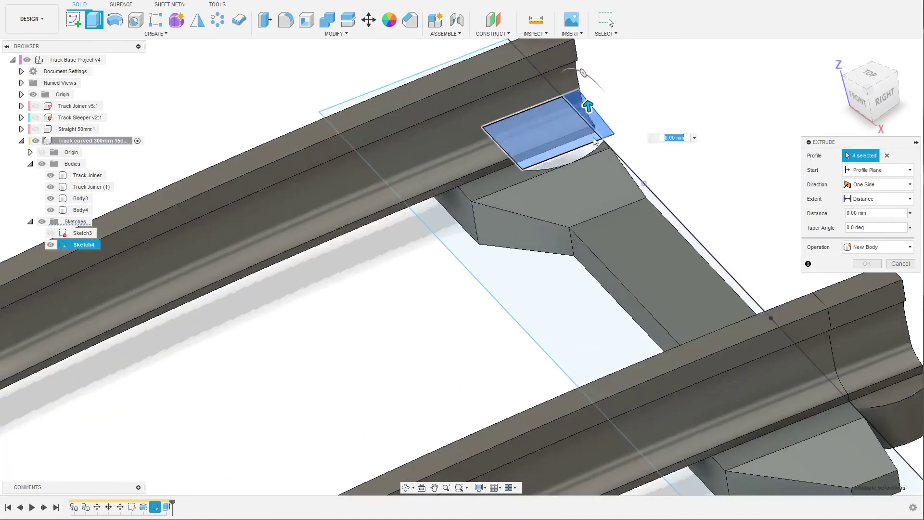
{"action": "scroll", "coordinate": [578, 144], "scroll_direction": "down", "scroll_amount": 5}
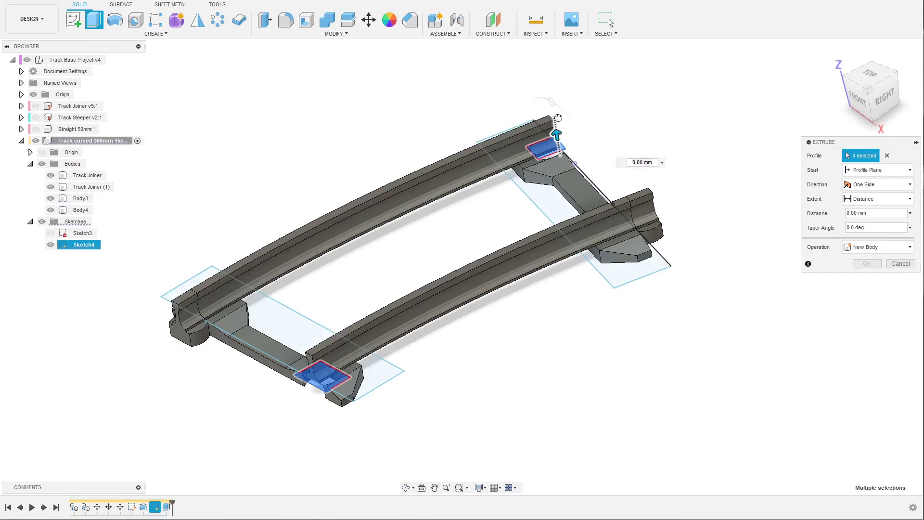
Cut the selected profiles 15 mm deep to trim the rail ends.
{"action": "type", "text": "15"}
{"action": "key", "text": "Return"}
{"action": "scroll", "coordinate": [346, 354], "scroll_direction": "up", "scroll_amount": 5}
{"action": "mouse_move", "coordinate": [346, 354]}
{"action": "middle_mouse_down", "text": "shift"}
{"action": "mouse_move", "coordinate": [359, 350]}
{"action": "mouse_move", "coordinate": [338, 348]}
{"action": "middle_mouse_up", "text": "shift"}
{"action": "scroll", "coordinate": [337, 349], "scroll_direction": "down", "scroll_amount": 5}
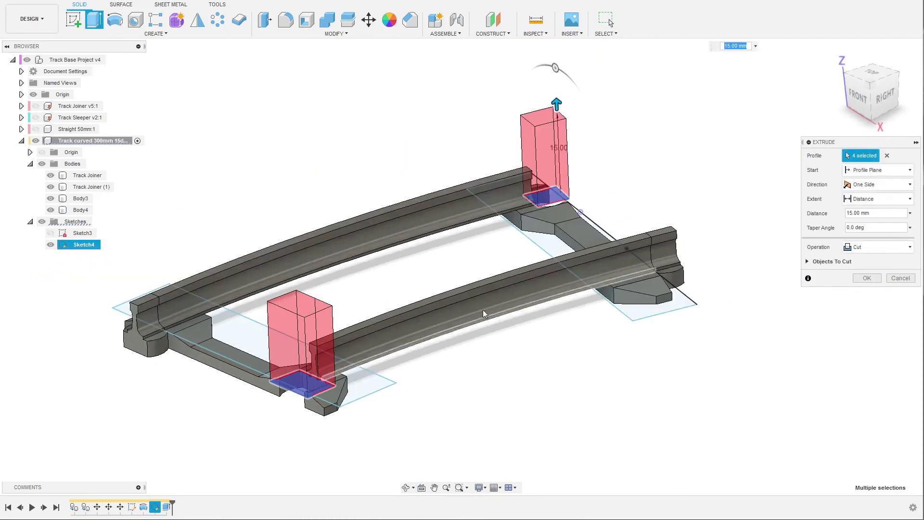
{"action": "left_click", "coordinate": [867, 278]}
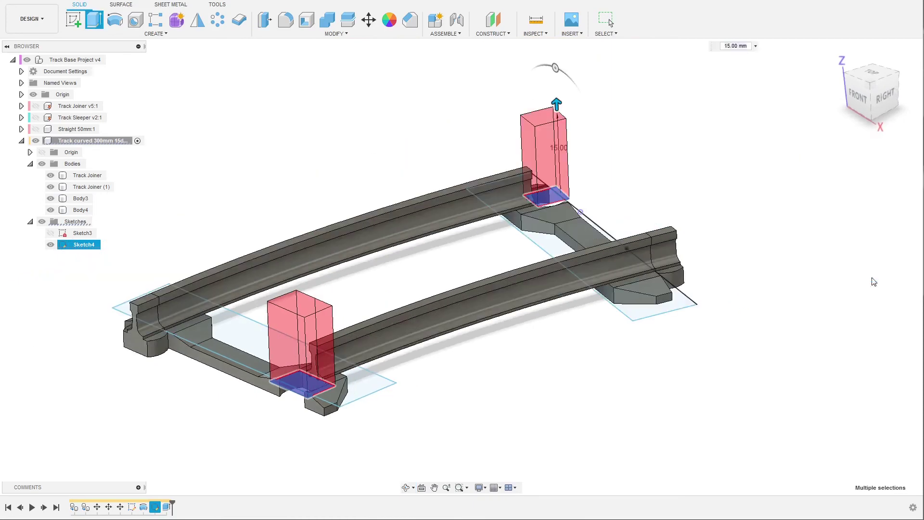
{"action": "mouse_move", "coordinate": [738, 310]}
{"action": "middle_mouse_down", "text": "shift"}
{"action": "mouse_move", "coordinate": [714, 316]}
{"action": "mouse_move", "coordinate": [716, 342]}
{"action": "mouse_move", "coordinate": [720, 313]}
{"action": "mouse_move", "coordinate": [734, 316]}
{"action": "middle_mouse_up", "text": "shift"}
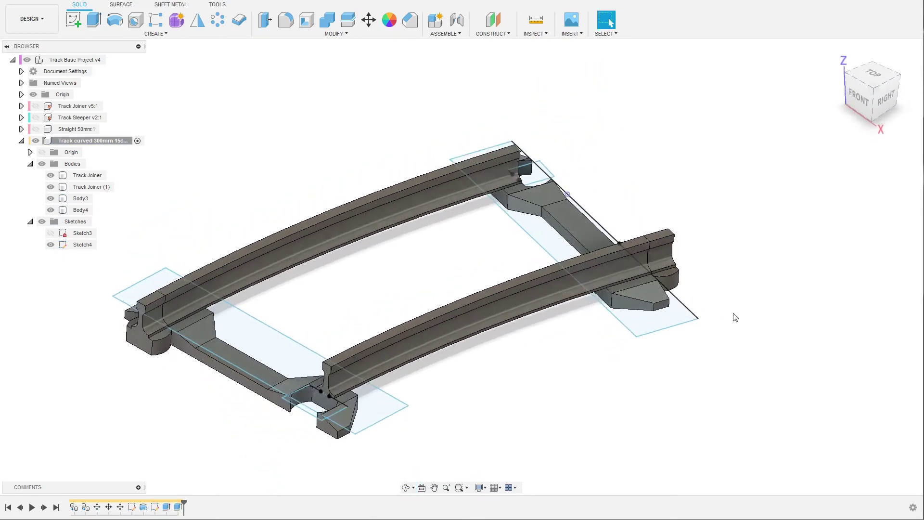
{"action": "scroll", "coordinate": [734, 315], "scroll_direction": "down", "scroll_amount": 3}
Hide Sketch4 and reorient the view of the track.
{"action": "left_click", "coordinate": [608, 21]}
{"action": "left_click", "coordinate": [54, 247]}
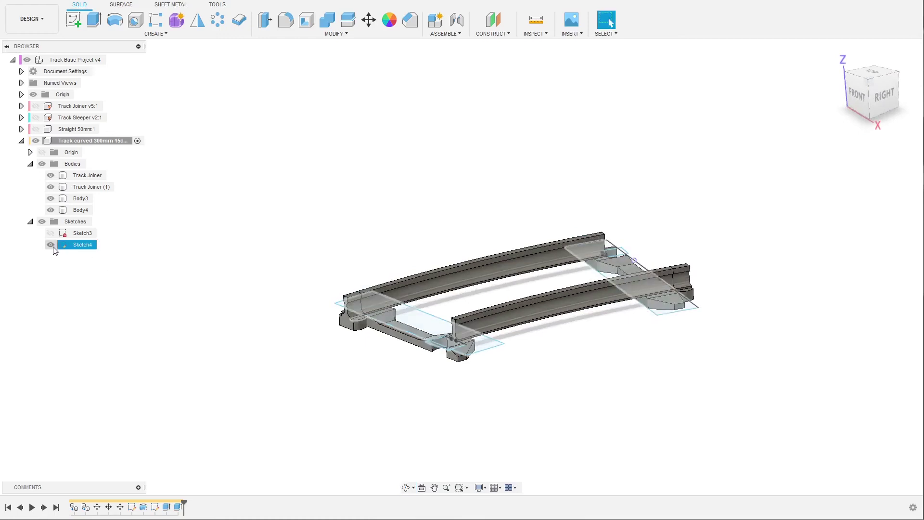
{"action": "left_click", "coordinate": [53, 247]}
{"action": "scroll", "coordinate": [655, 329], "scroll_direction": "up", "scroll_amount": 3}
{"action": "middle_click_drag", "start_coordinate": [654, 329], "coordinate": [653, 336], "text": "shift"}
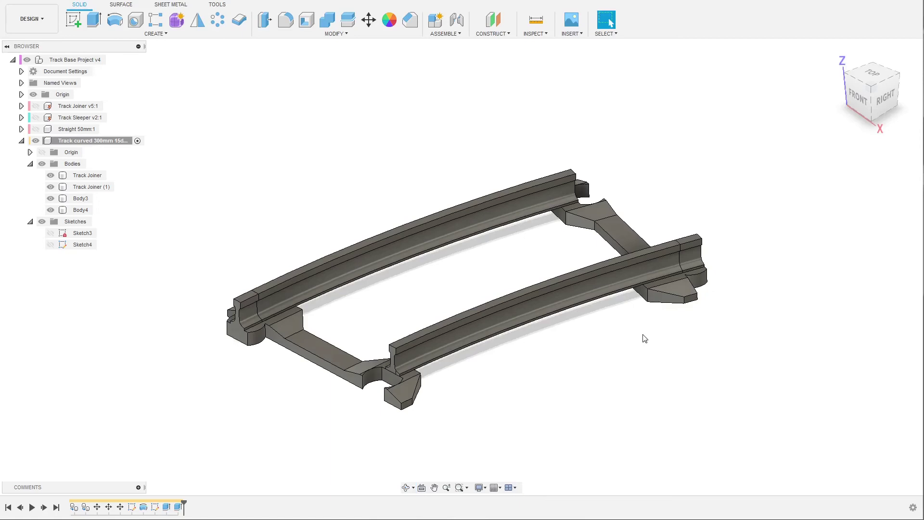
Combine Track Joiner, Track Joiner (1), Body3 and Body4 into one body with Join.
{"action": "left_click", "coordinate": [84, 177]}
{"action": "left_click", "coordinate": [84, 177]}
{"action": "left_click", "coordinate": [79, 209], "text": "shift"}
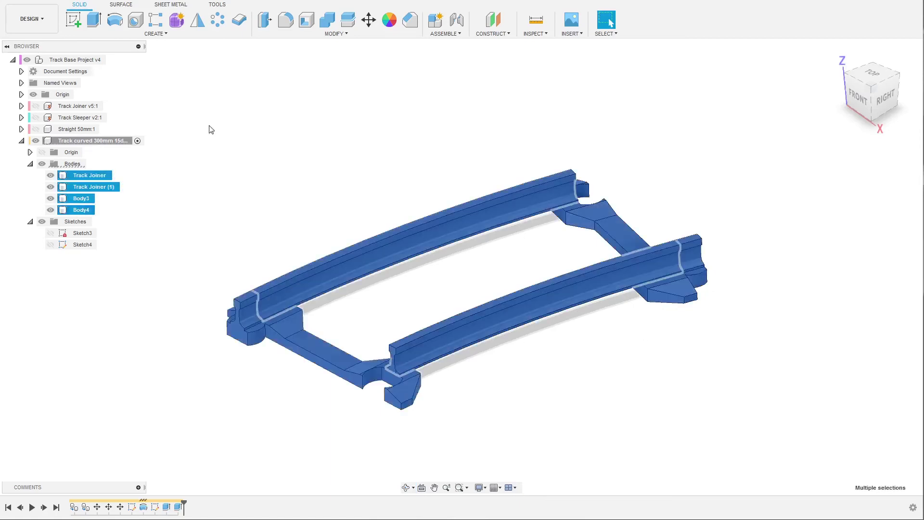
{"action": "left_click", "coordinate": [327, 20]}
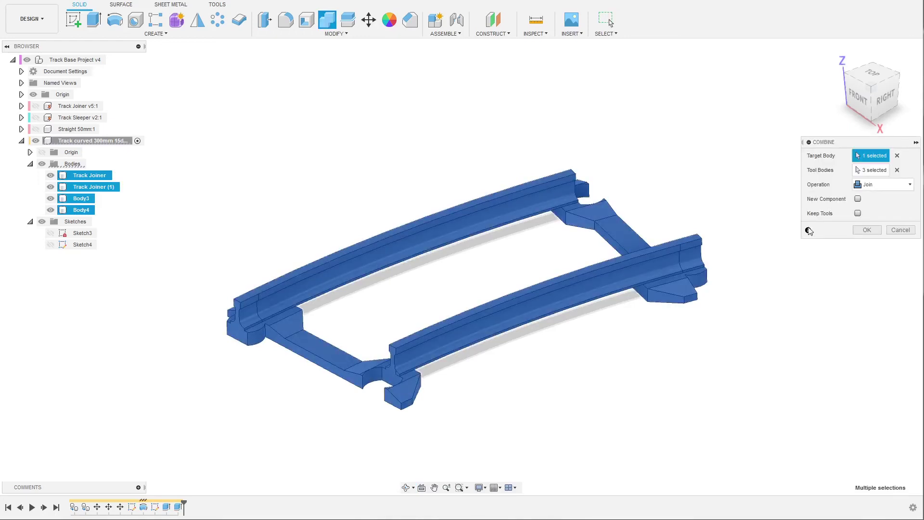
{"action": "left_click", "coordinate": [867, 230]}
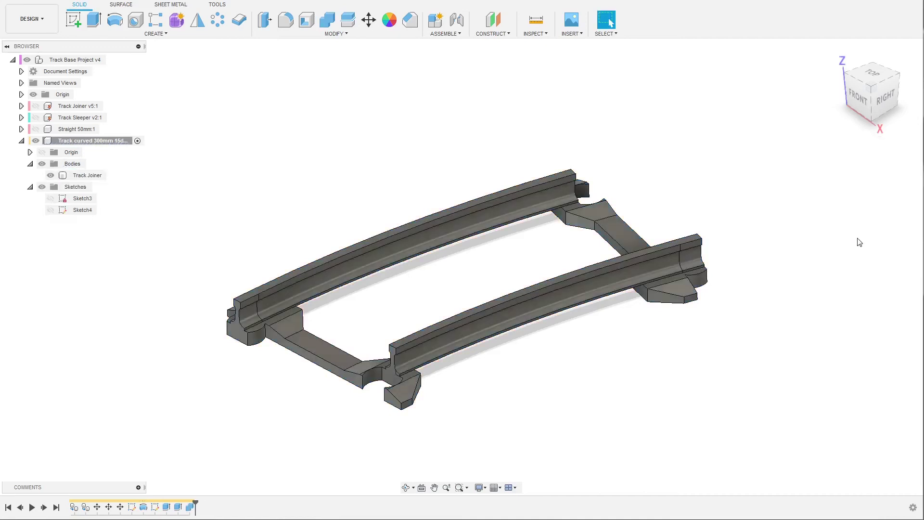
Orbit around the merged Track Joiner body to check it from the back.
{"action": "left_click", "coordinate": [89, 176]}
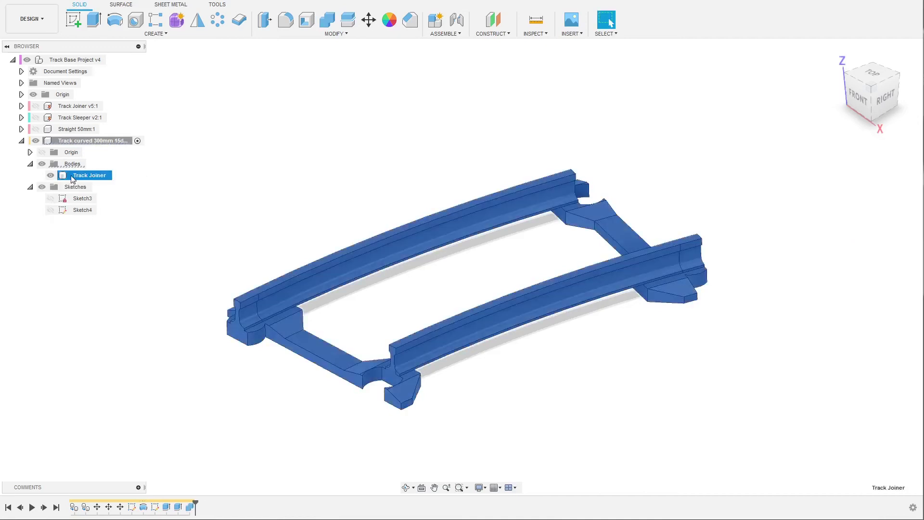
{"action": "left_click", "coordinate": [281, 245]}
{"action": "middle_click_drag", "start_coordinate": [414, 312], "coordinate": [392, 295], "text": "shift"}
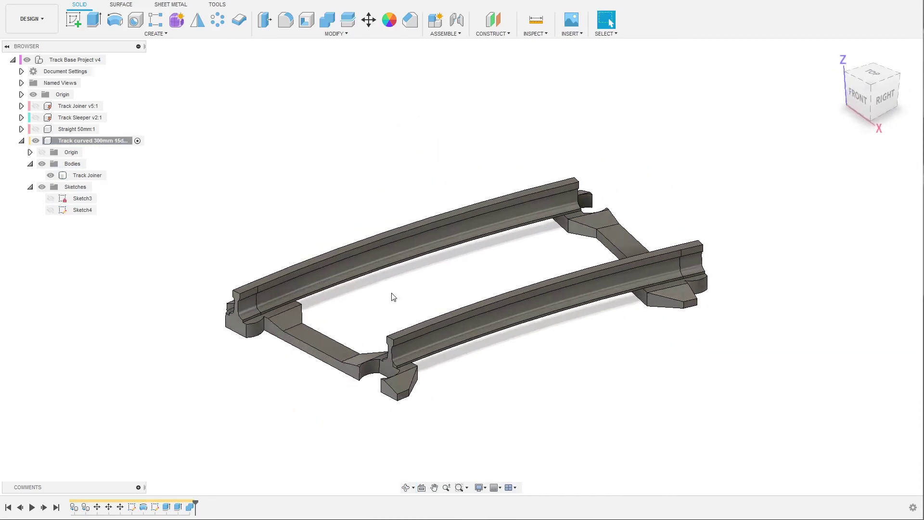
{"action": "left_click", "coordinate": [365, 350]}
{"action": "left_click", "coordinate": [443, 293]}
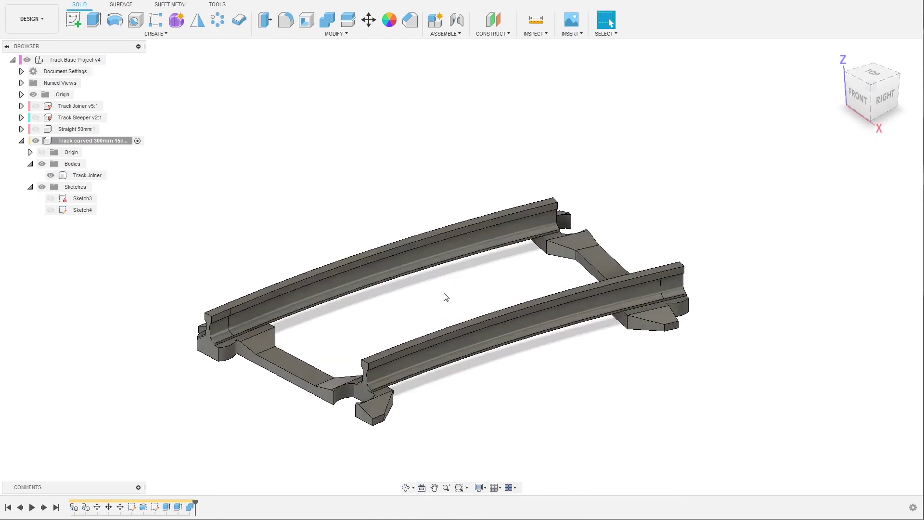
{"action": "left_click", "coordinate": [398, 266]}
{"action": "key", "text": "Escape"}
Copy the Track Sleeper body from the Track Sleeper v2:1 component.
{"action": "left_click", "coordinate": [21, 140]}
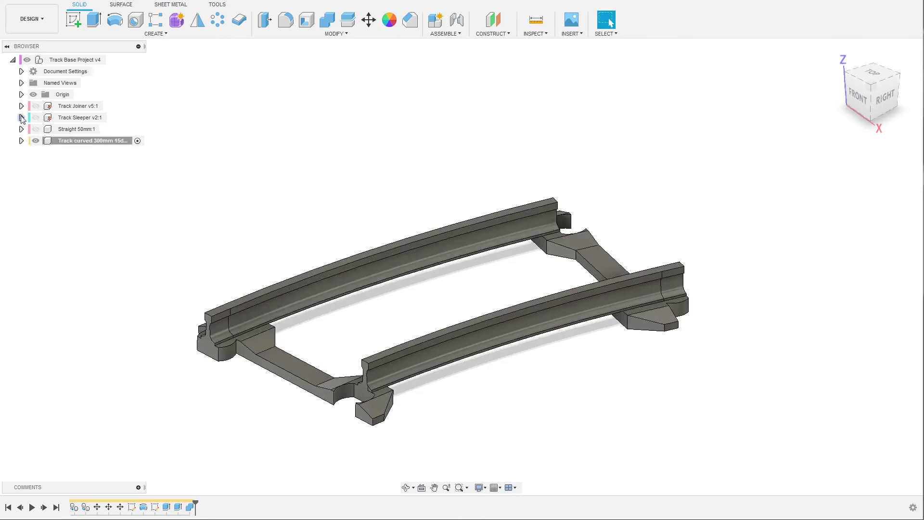
{"action": "left_click", "coordinate": [22, 118]}
{"action": "left_click", "coordinate": [35, 118]}
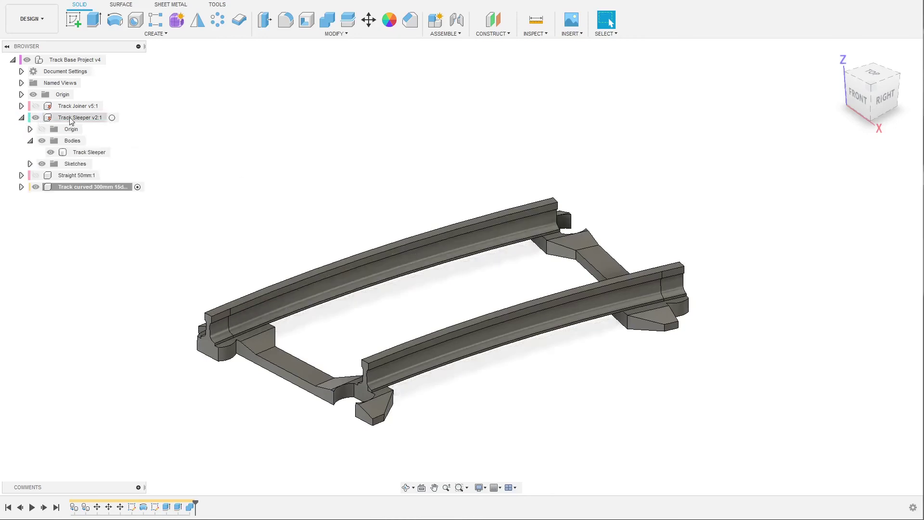
{"action": "right_click", "coordinate": [82, 154]}
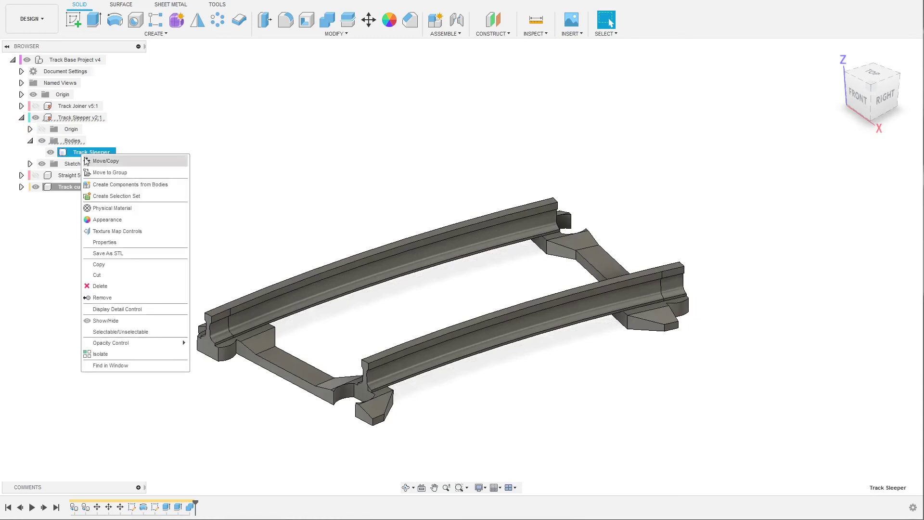
{"action": "left_click", "coordinate": [108, 265]}
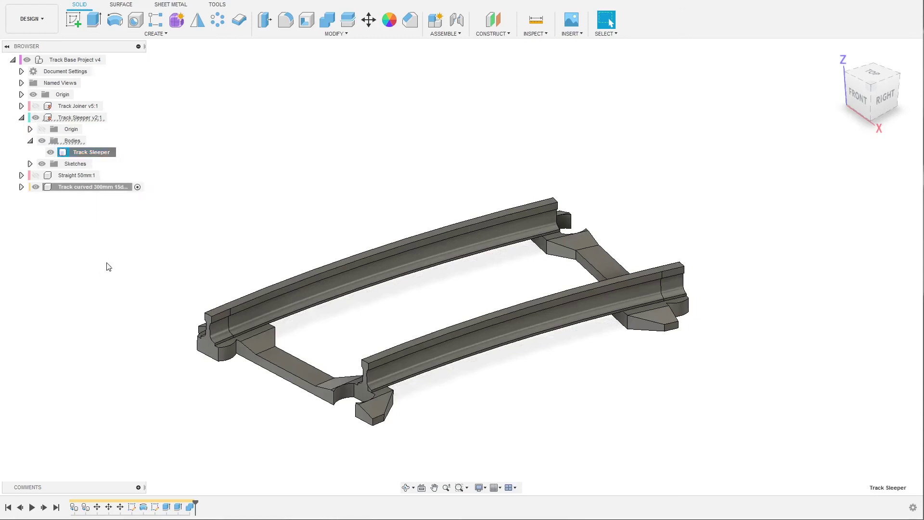
Hide the original Track Sleeper component and target the curved track's Bodies folder for pasting.
{"action": "left_click", "coordinate": [21, 187]}
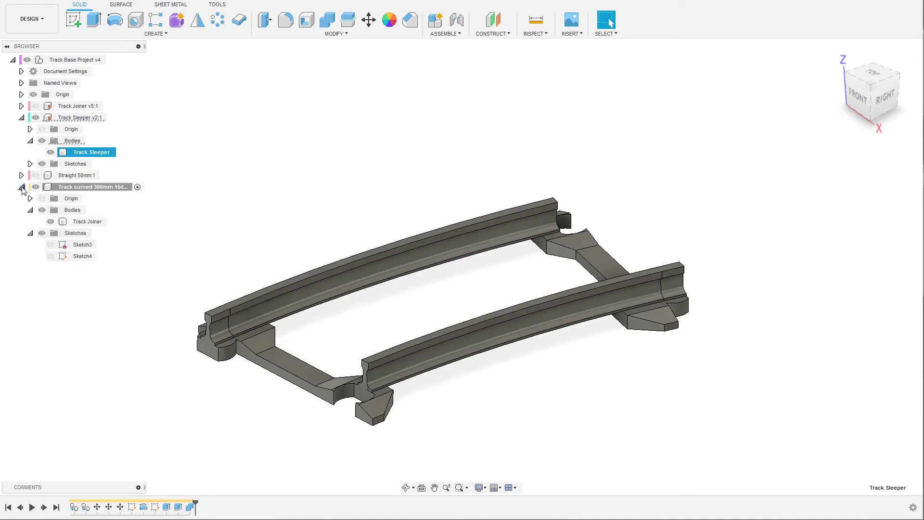
{"action": "left_click", "coordinate": [37, 118]}
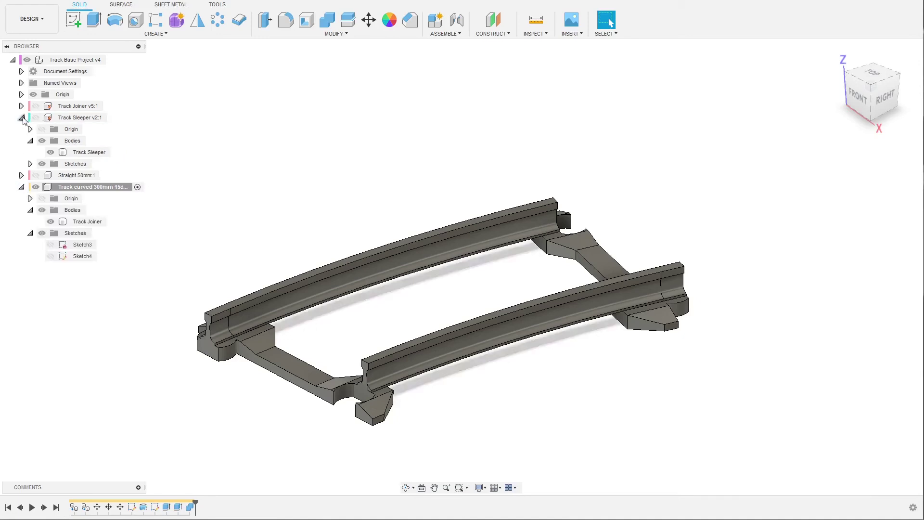
{"action": "left_click", "coordinate": [21, 118]}
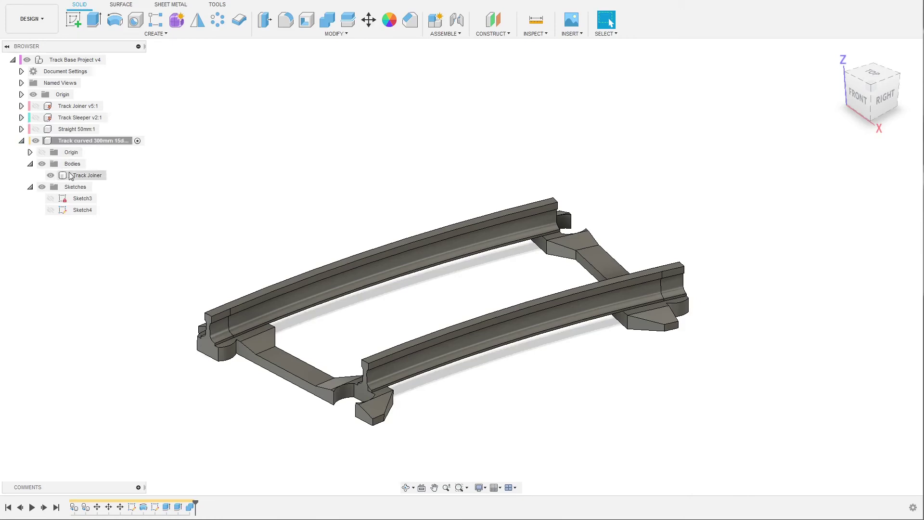
{"action": "right_click", "coordinate": [74, 165]}
{"action": "right_click", "coordinate": [81, 142]}
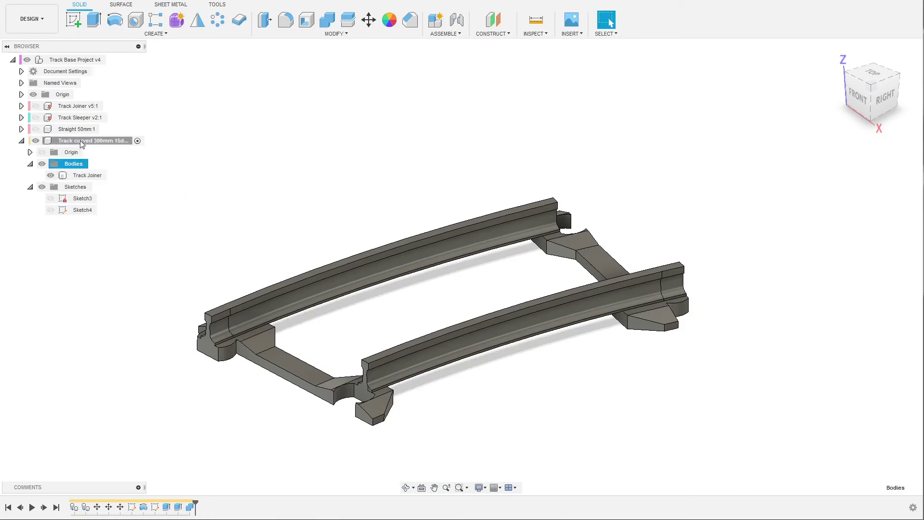
{"action": "right_click", "coordinate": [81, 143]}
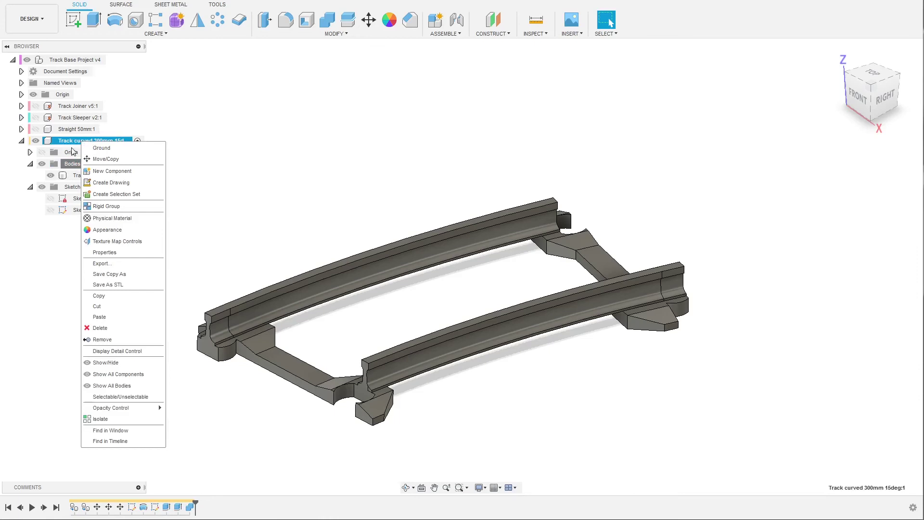
{"action": "right_click", "coordinate": [64, 165]}
{"action": "right_click", "coordinate": [64, 165]}
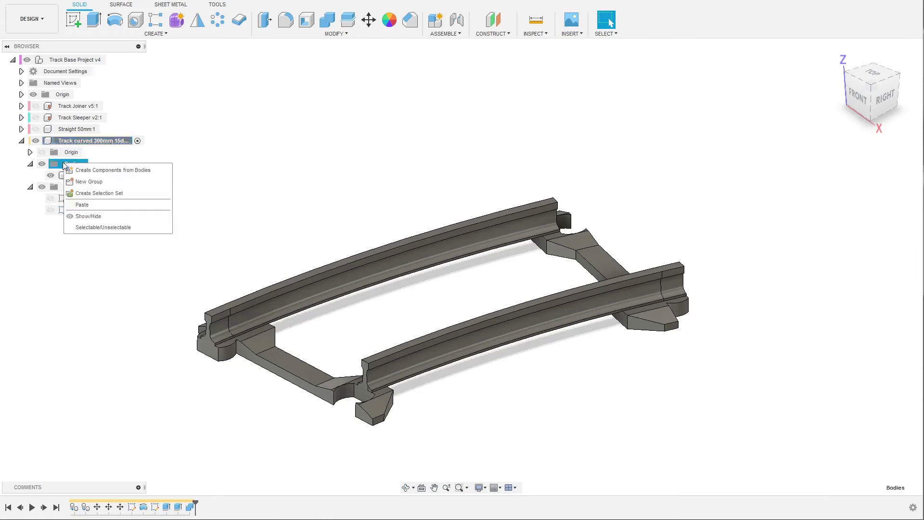
Paste the Track Sleeper body into the curved track component.
{"action": "left_click", "coordinate": [80, 205]}
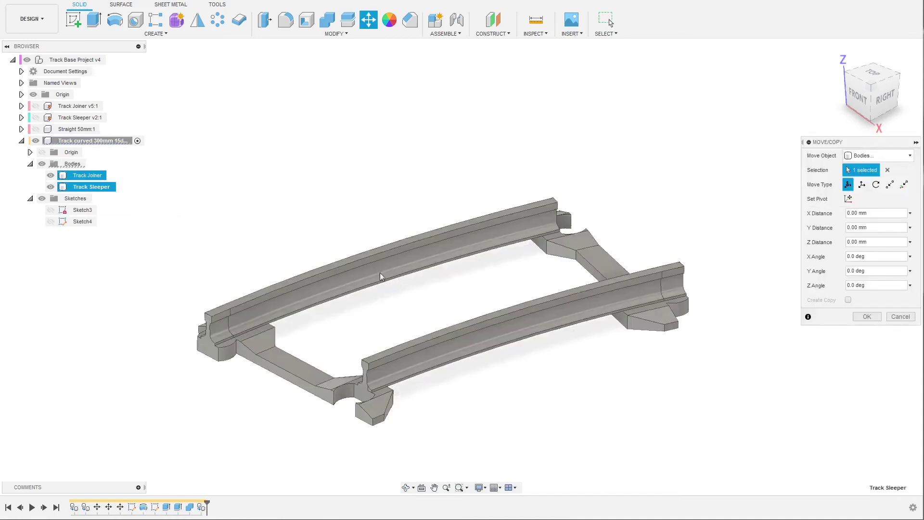
{"action": "scroll", "coordinate": [357, 272], "scroll_direction": "down", "scroll_amount": 3}
{"action": "scroll", "coordinate": [309, 282], "scroll_direction": "down", "scroll_amount": 3}
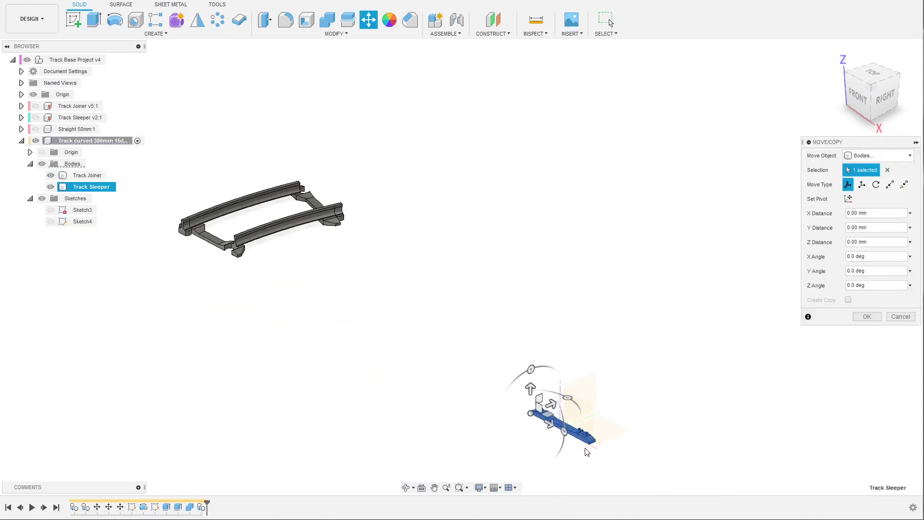
{"action": "mouse_move", "coordinate": [640, 392]}
{"action": "middle_mouse_down", "text": "shift"}
{"action": "mouse_move", "coordinate": [658, 386]}
{"action": "mouse_move", "coordinate": [654, 403]}
{"action": "middle_mouse_up", "text": "shift"}
{"action": "scroll", "coordinate": [596, 487], "scroll_direction": "up", "scroll_amount": 3}
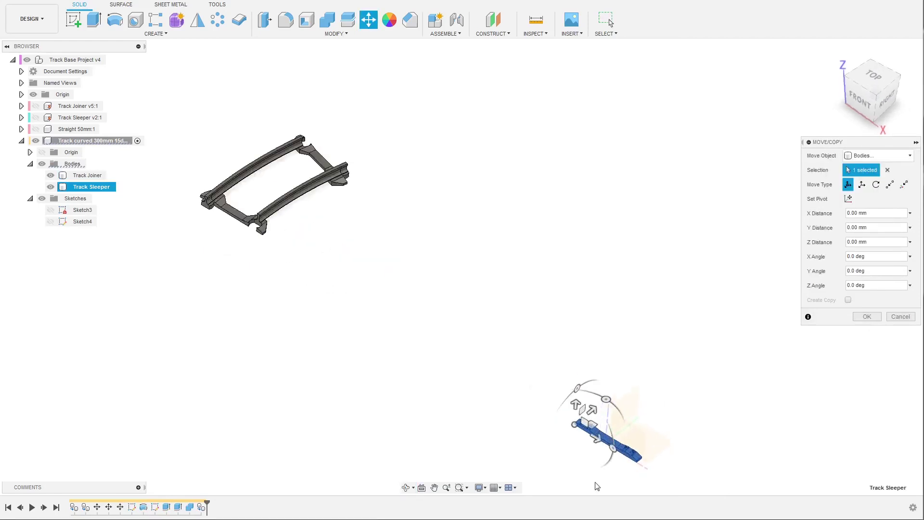
Move the pasted sleeper -300 mm along X to sit under the rails' near end.
{"action": "left_click", "coordinate": [594, 433]}
{"action": "left_click_drag", "start_coordinate": [594, 433], "coordinate": [299, 245]}
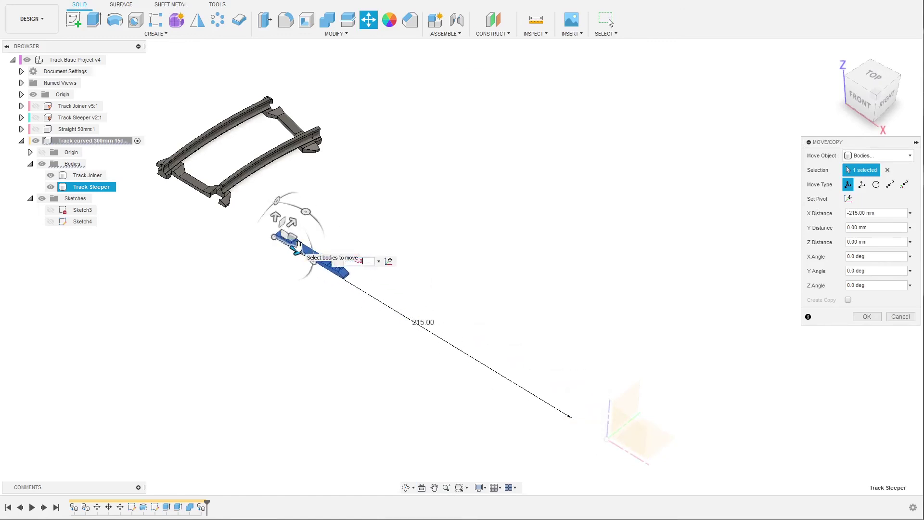
{"action": "type", "text": "0"}
{"action": "key", "text": "Return"}
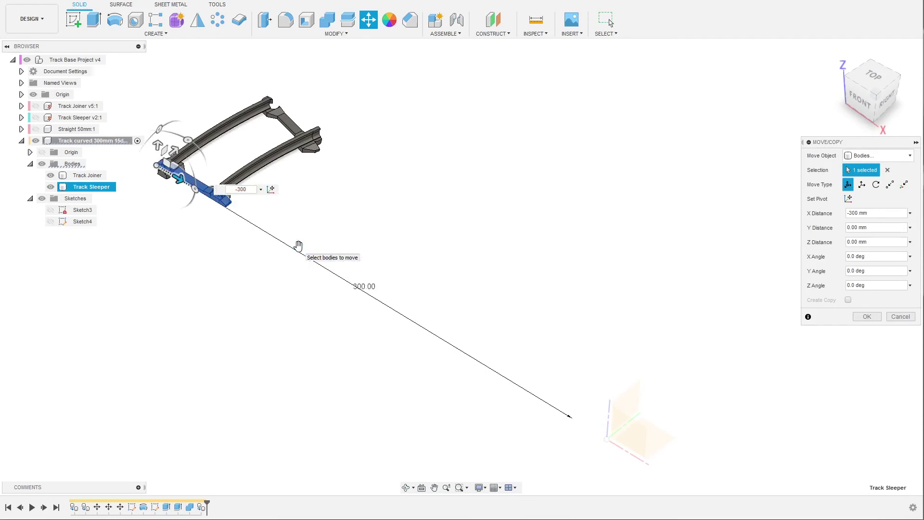
{"action": "left_click", "coordinate": [877, 320]}
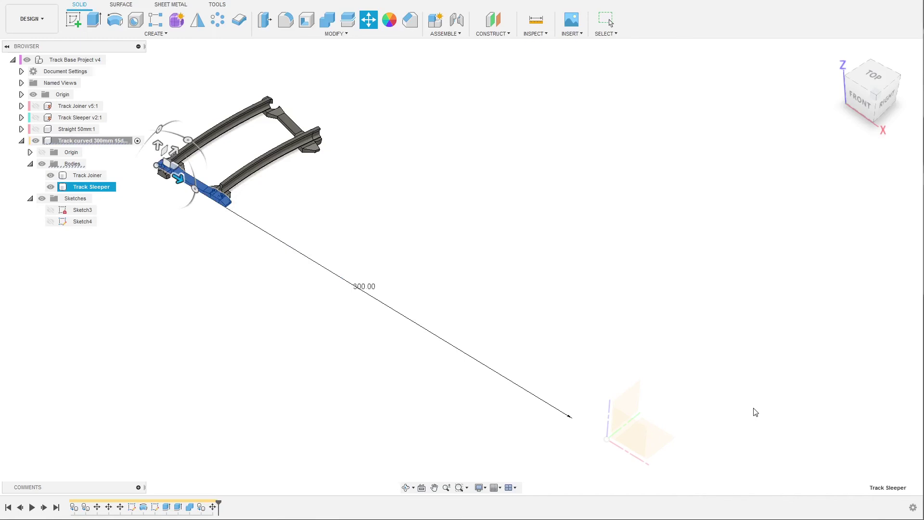
{"action": "key", "text": "Escape"}
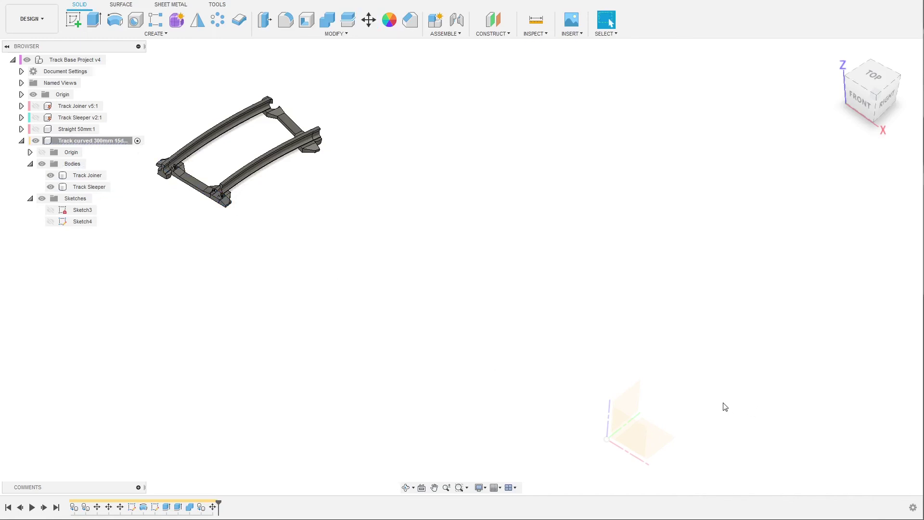
Inspect the placed sleeper and select the Track Sleeper body in the browser.
{"action": "scroll", "coordinate": [702, 412], "scroll_direction": "down", "scroll_amount": 2}
{"action": "middle_click_drag", "start_coordinate": [431, 272], "coordinate": [413, 255], "text": "shift"}
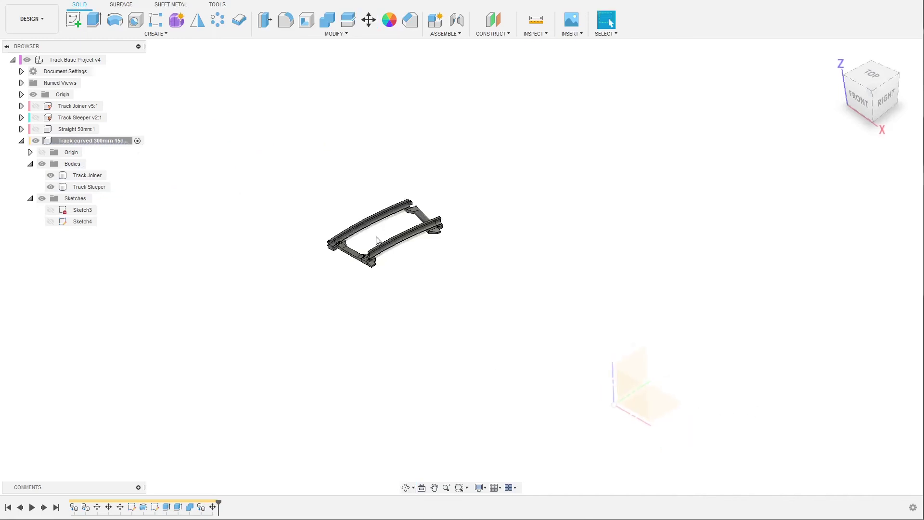
{"action": "scroll", "coordinate": [354, 241], "scroll_direction": "up", "scroll_amount": 6}
{"action": "scroll", "coordinate": [351, 248], "scroll_direction": "up", "scroll_amount": 2}
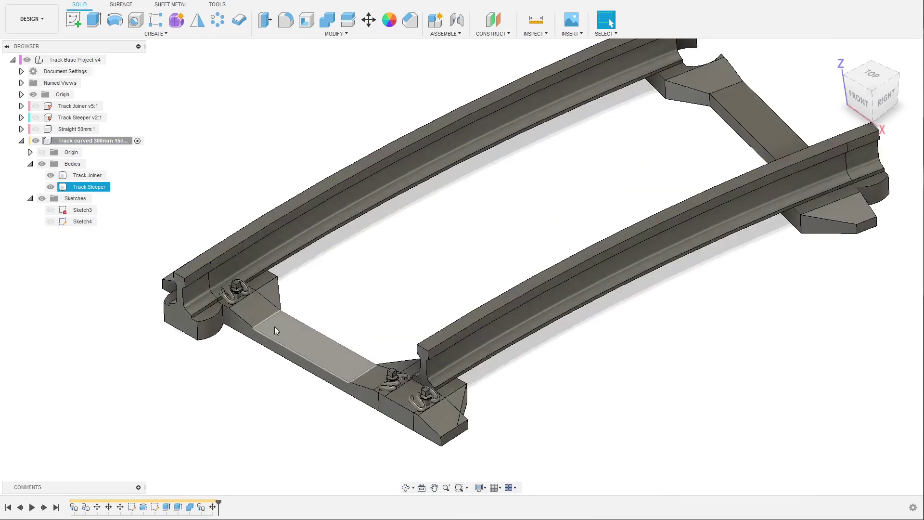
{"action": "scroll", "coordinate": [283, 280], "scroll_direction": "down", "scroll_amount": 2}
{"action": "scroll", "coordinate": [282, 281], "scroll_direction": "down", "scroll_amount": 5}
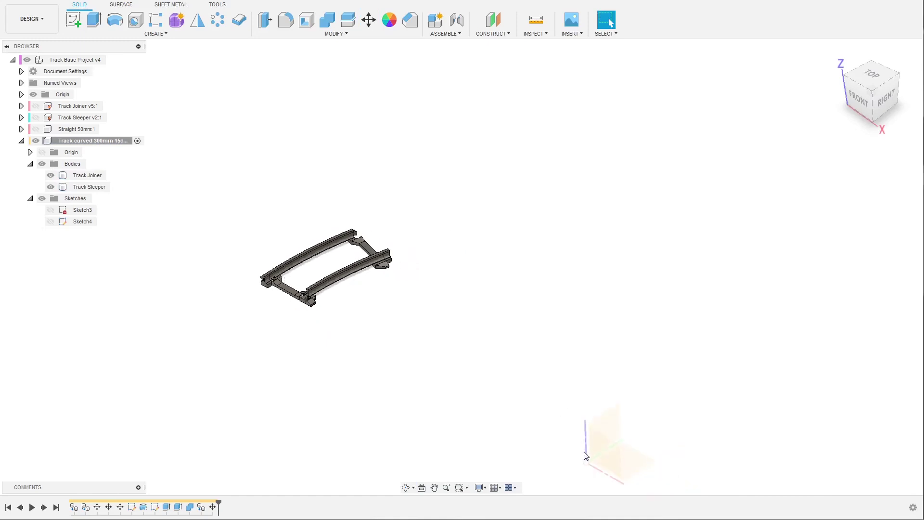
{"action": "scroll", "coordinate": [270, 276], "scroll_direction": "up", "scroll_amount": 5}
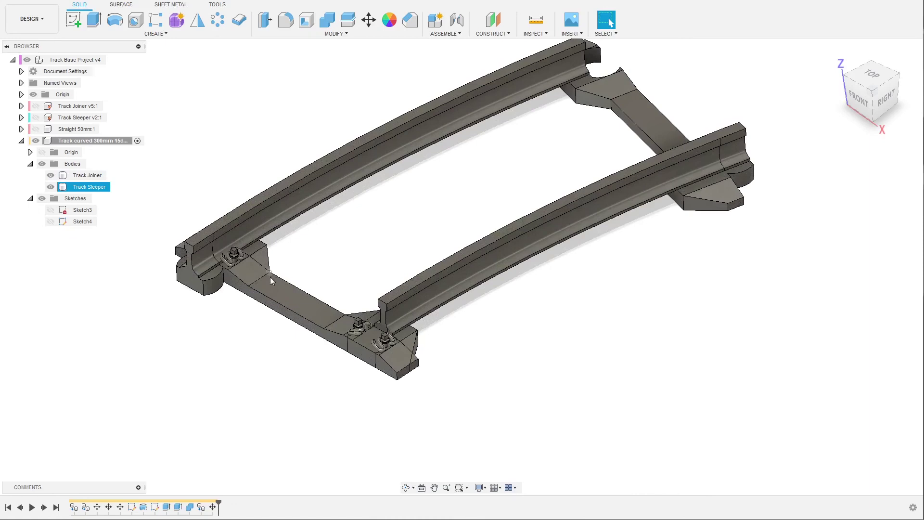
{"action": "scroll", "coordinate": [270, 276], "scroll_direction": "down", "scroll_amount": 2}
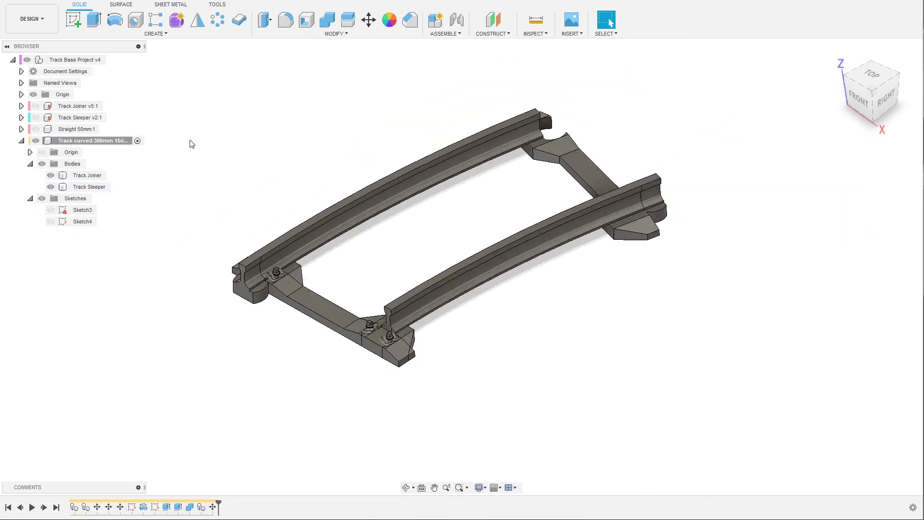
{"action": "scroll", "coordinate": [314, 247], "scroll_direction": "up", "scroll_amount": 2}
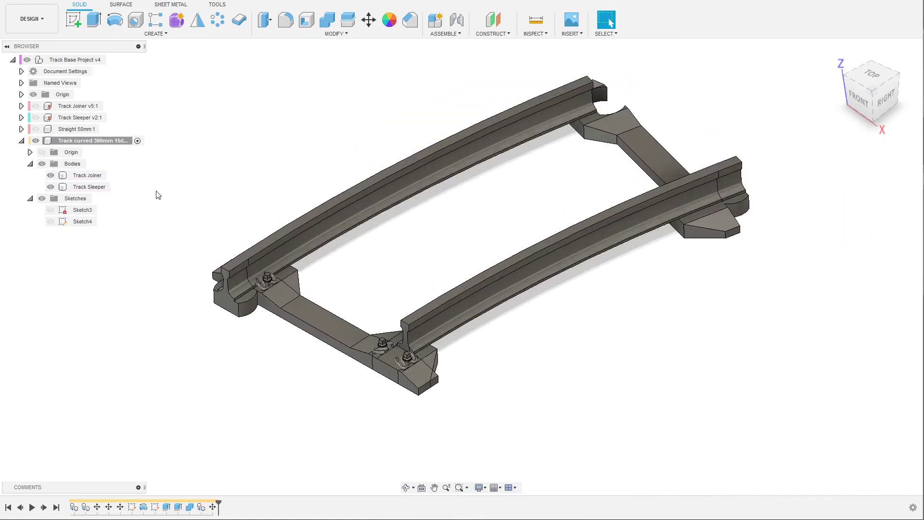
{"action": "left_click", "coordinate": [103, 188]}
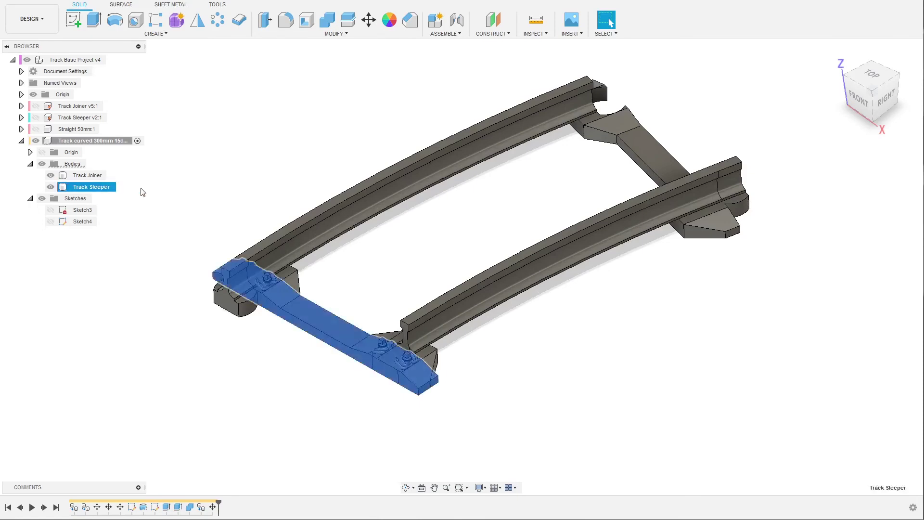
Start a circular pattern of the Track Sleeper around the Z axis with type Angle.
{"action": "left_click", "coordinate": [161, 35]}
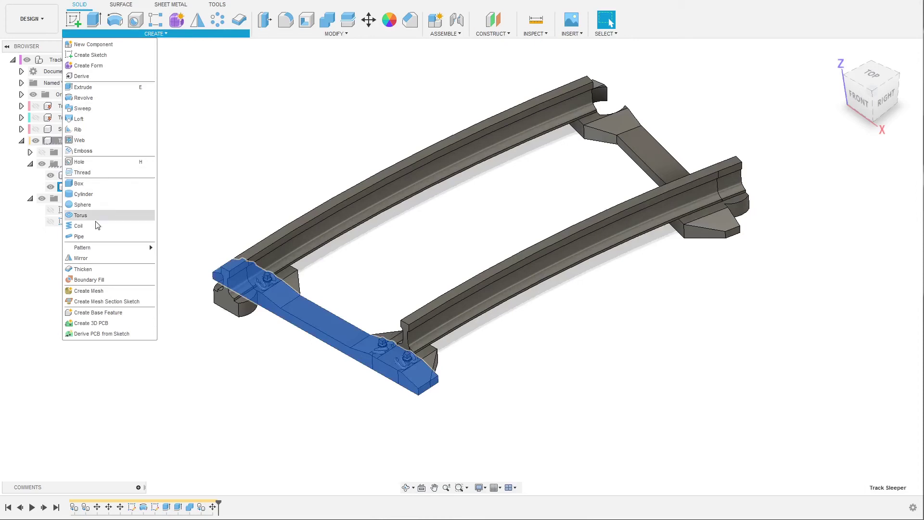
{"action": "mouse_move", "coordinate": [95, 249]}
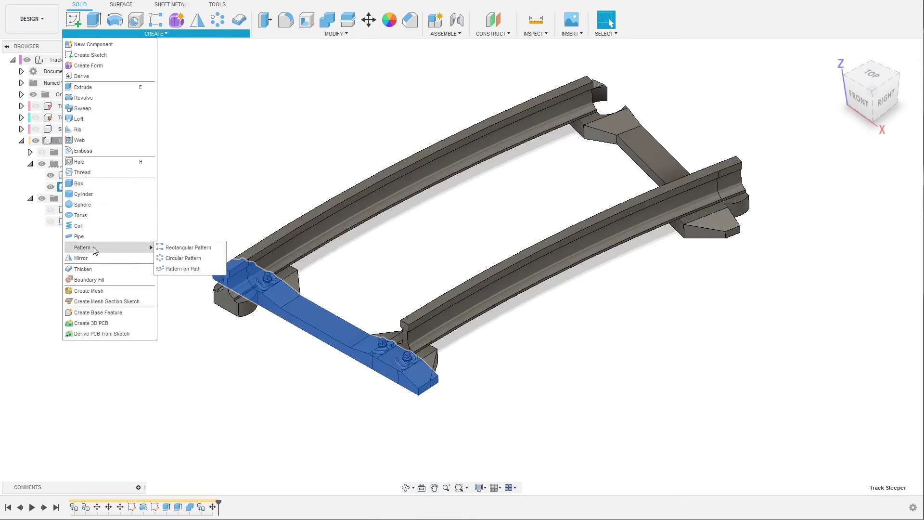
{"action": "left_click", "coordinate": [176, 263]}
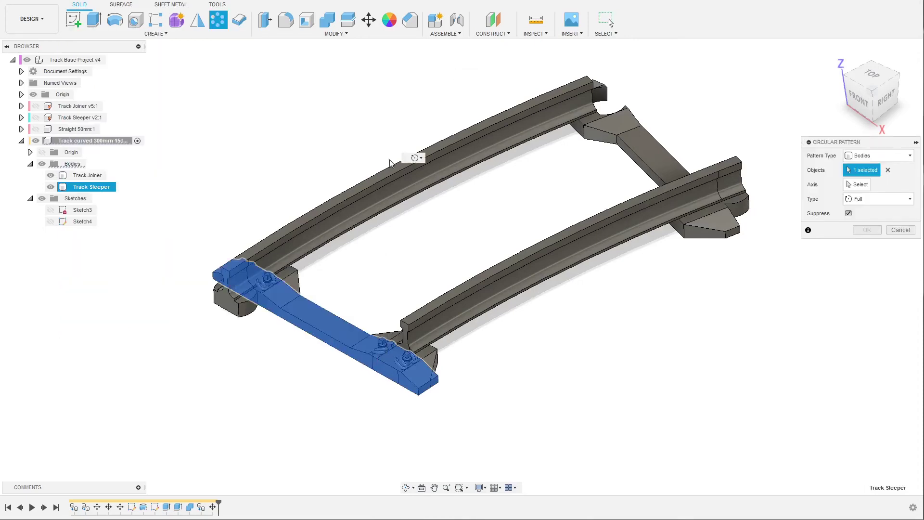
{"action": "scroll", "coordinate": [370, 206], "scroll_direction": "down", "scroll_amount": 5}
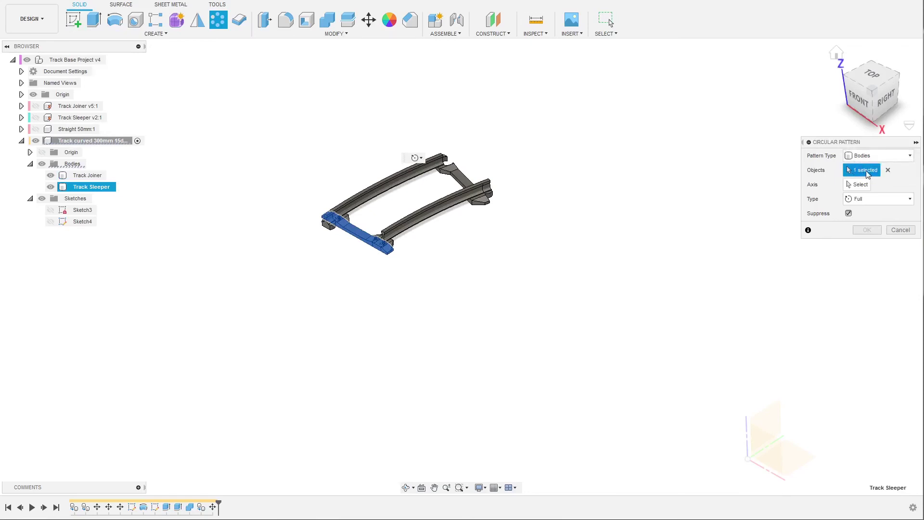
{"action": "left_click", "coordinate": [857, 185]}
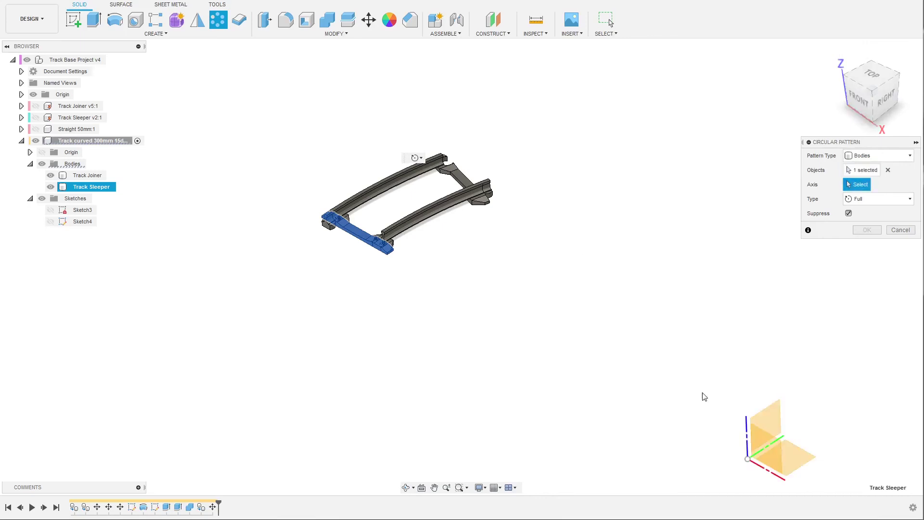
{"action": "left_click", "coordinate": [749, 445]}
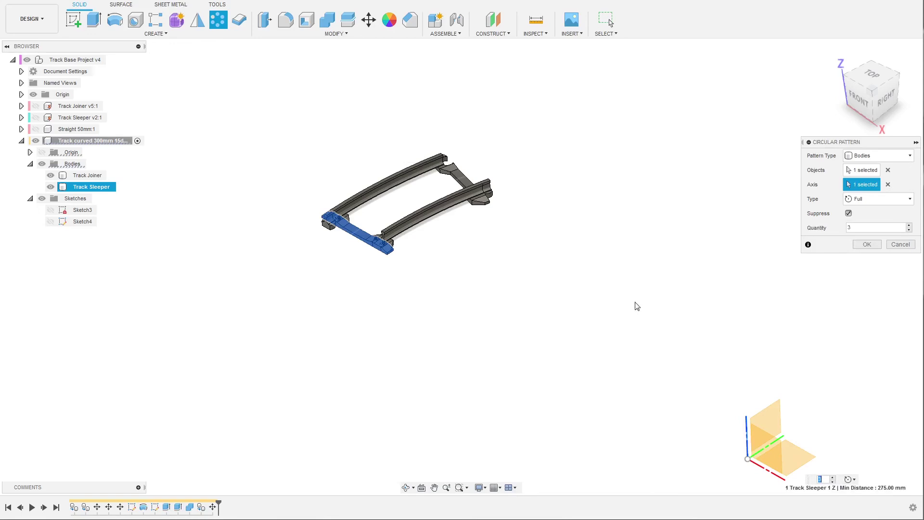
{"action": "scroll", "coordinate": [494, 208], "scroll_direction": "down", "scroll_amount": 2}
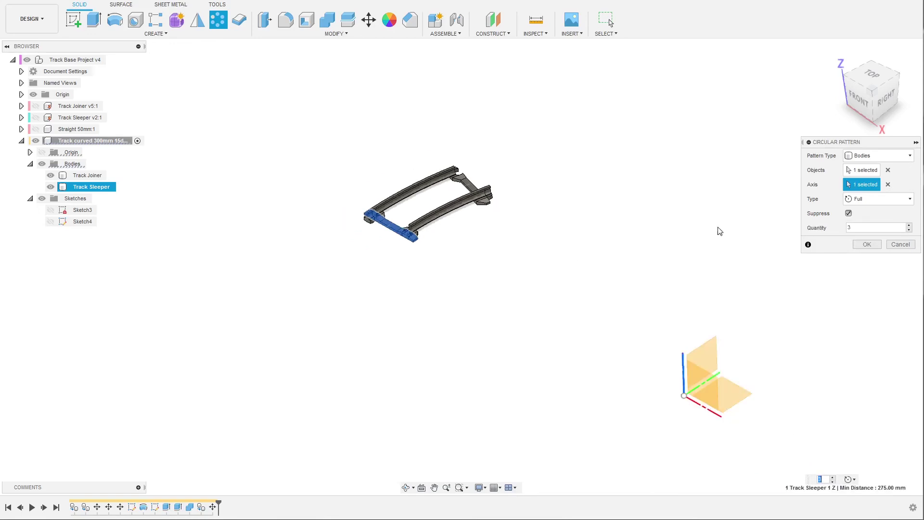
{"action": "left_click", "coordinate": [876, 199]}
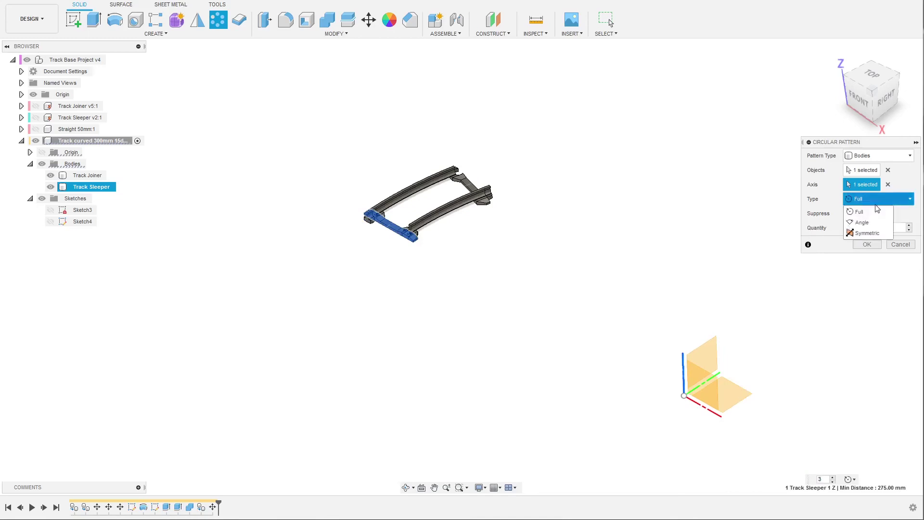
{"action": "left_click", "coordinate": [869, 225]}
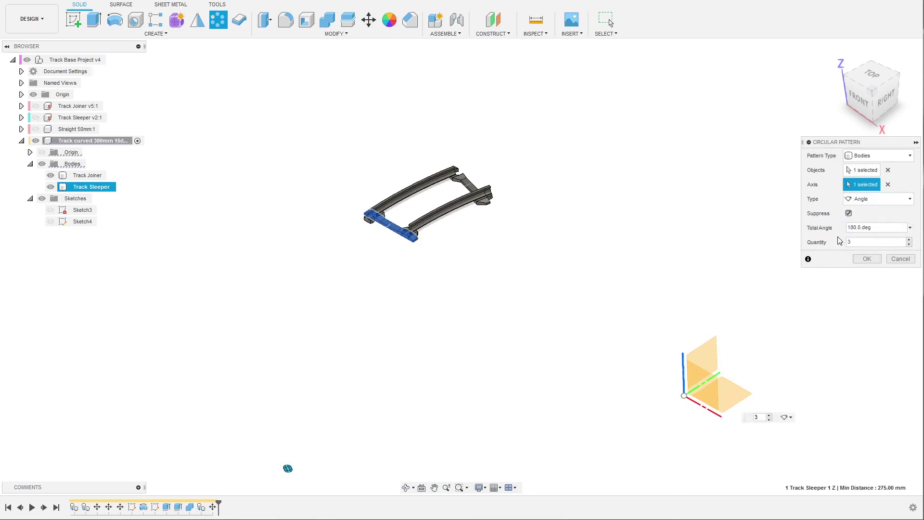
Change Total Angle to -15 deg and Quantity to 5, orbiting to check the sleeper preview.
{"action": "double_click", "coordinate": [857, 228]}
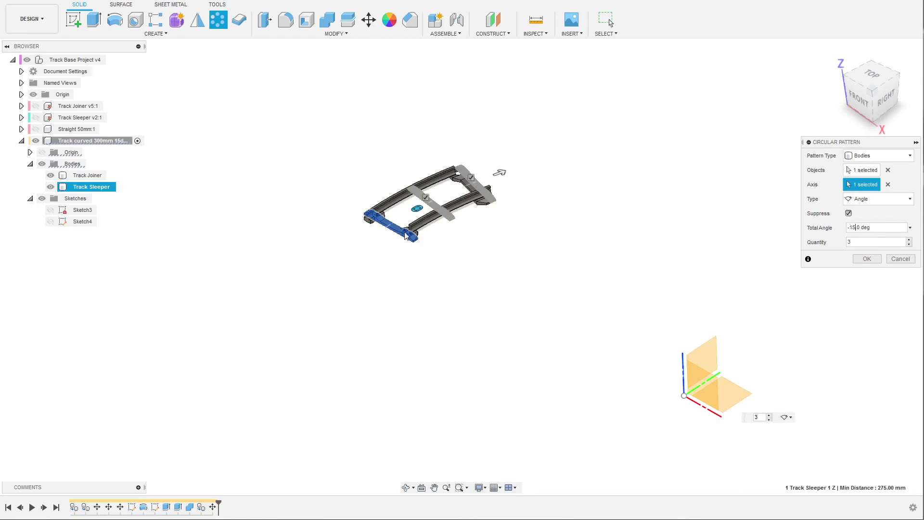
{"action": "scroll", "coordinate": [303, 182], "scroll_direction": "down", "scroll_amount": 1}
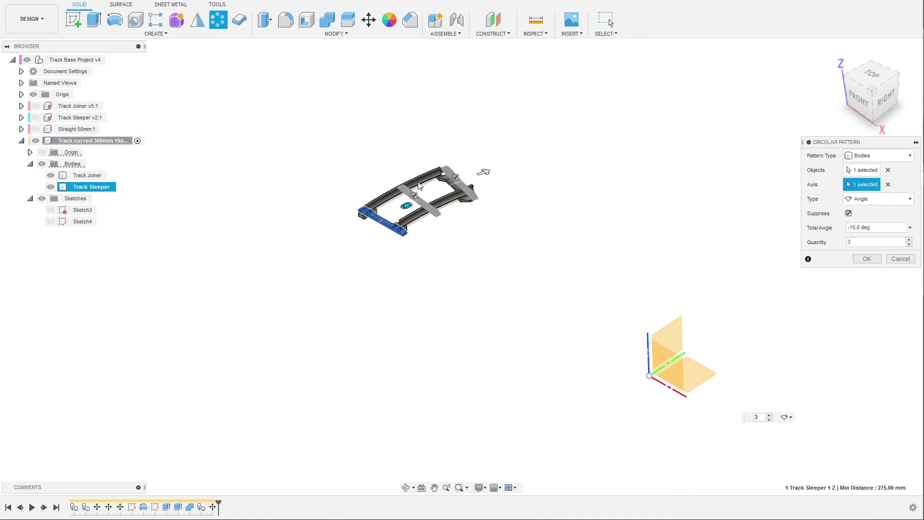
{"action": "scroll", "coordinate": [419, 185], "scroll_direction": "up", "scroll_amount": 5}
{"action": "middle_click_drag", "start_coordinate": [436, 193], "coordinate": [477, 213], "text": "shift"}
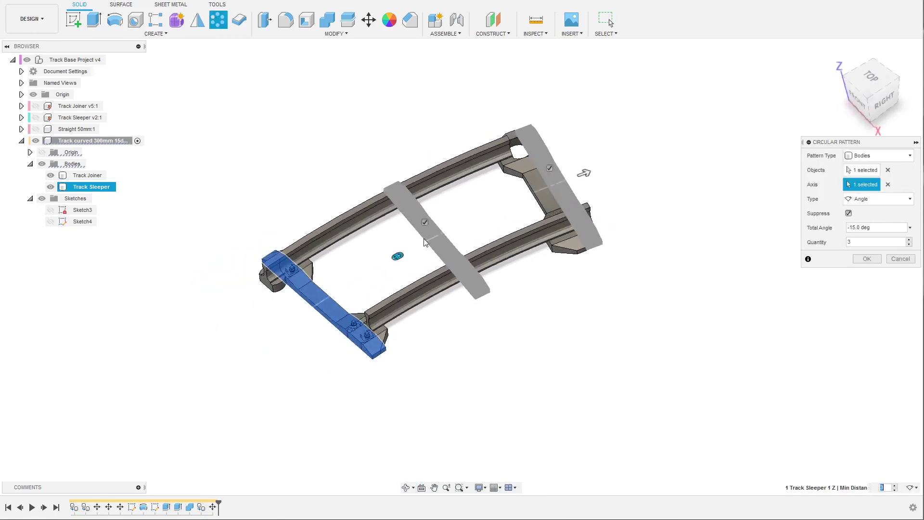
{"action": "scroll", "coordinate": [425, 242], "scroll_direction": "down", "scroll_amount": 2}
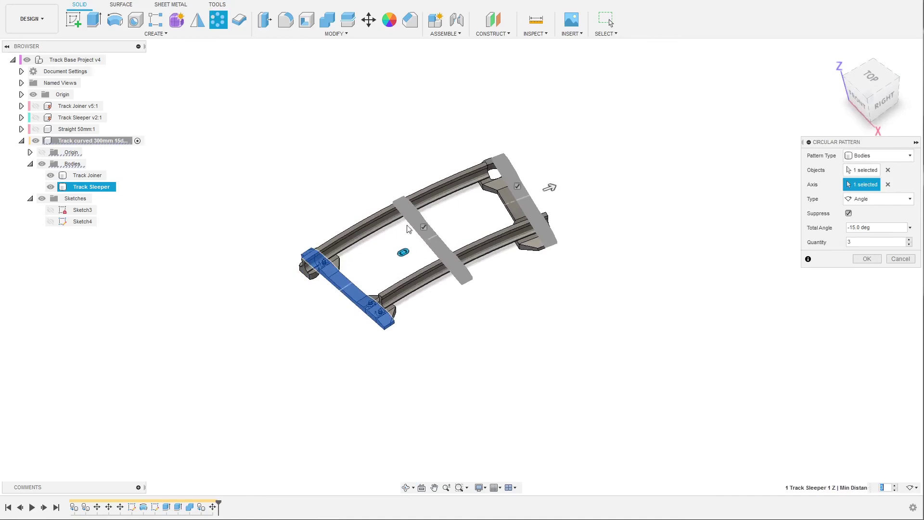
{"action": "scroll", "coordinate": [408, 228], "scroll_direction": "up", "scroll_amount": 2}
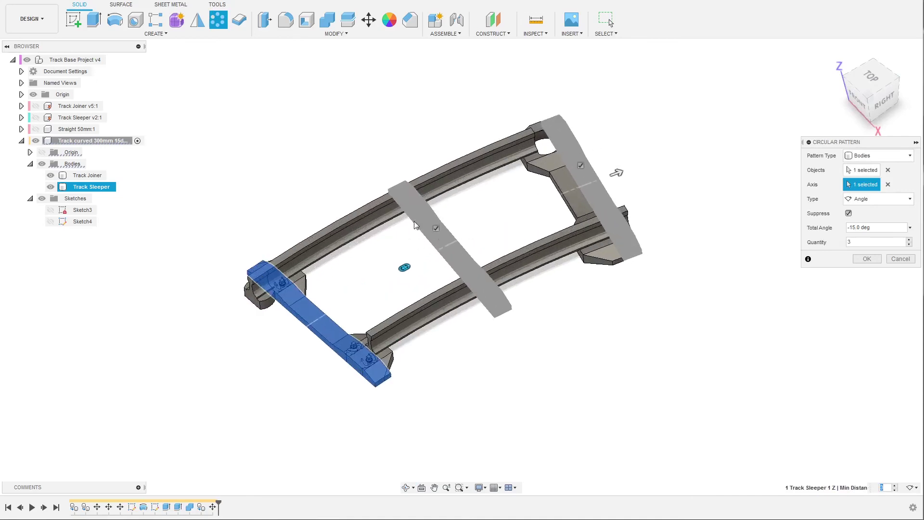
{"action": "left_click", "coordinate": [909, 240]}
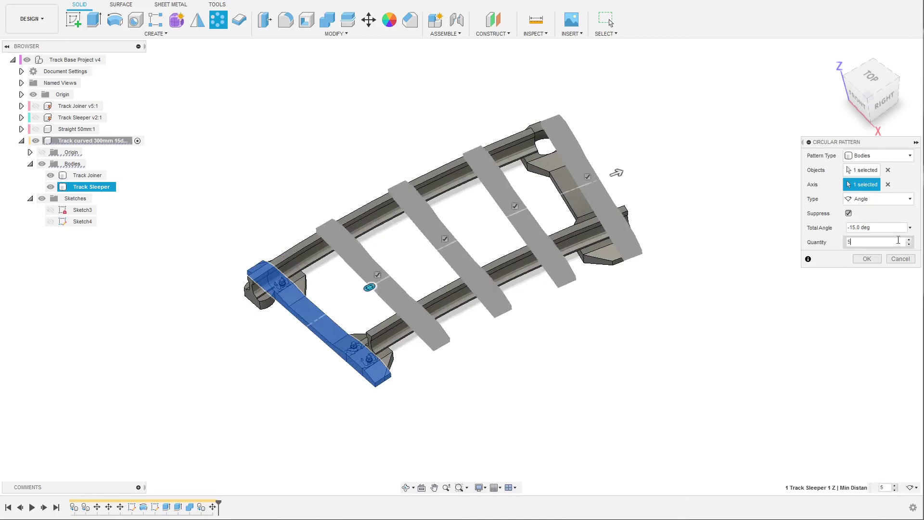
{"action": "middle_click_drag", "start_coordinate": [664, 241], "coordinate": [691, 202], "text": "shift"}
{"action": "scroll", "coordinate": [505, 236], "scroll_direction": "up", "scroll_amount": 2}
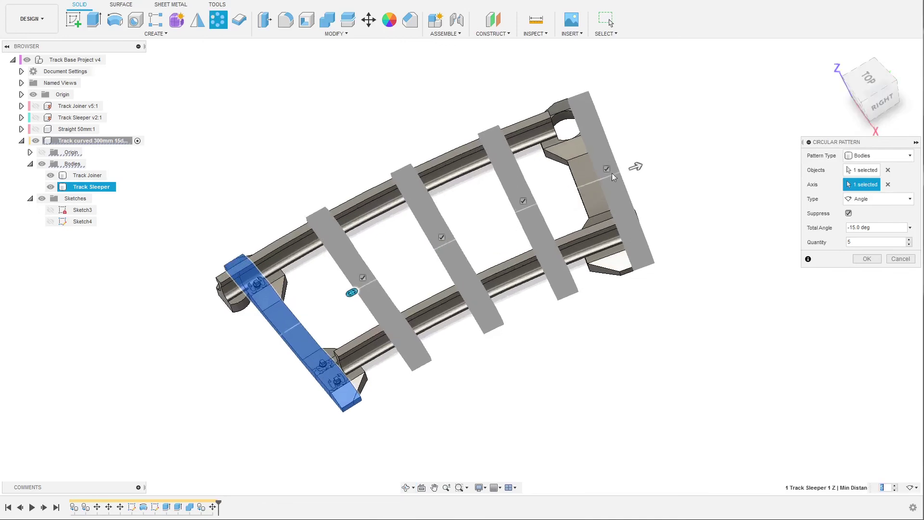
{"action": "middle_click_drag", "start_coordinate": [607, 255], "coordinate": [605, 282], "text": "shift"}
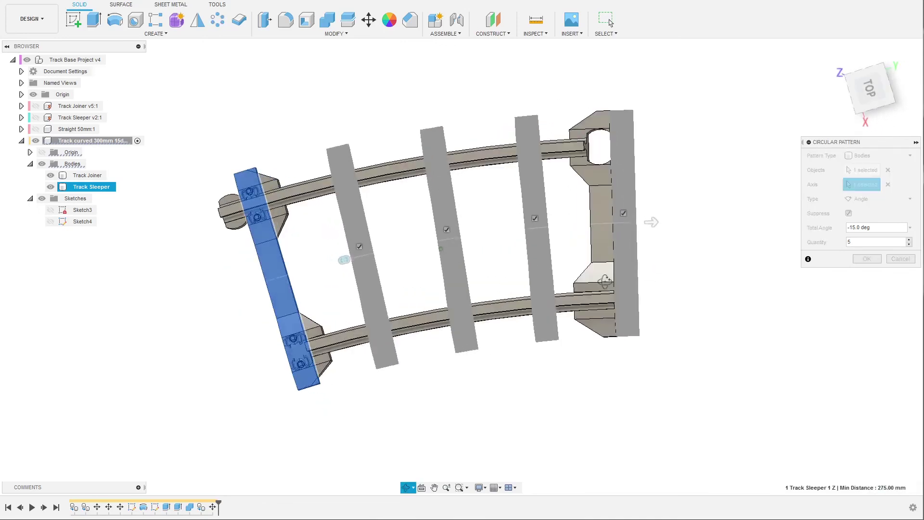
From the Top view, change the circular pattern's total angle to -14 deg.
{"action": "left_click", "coordinate": [870, 88]}
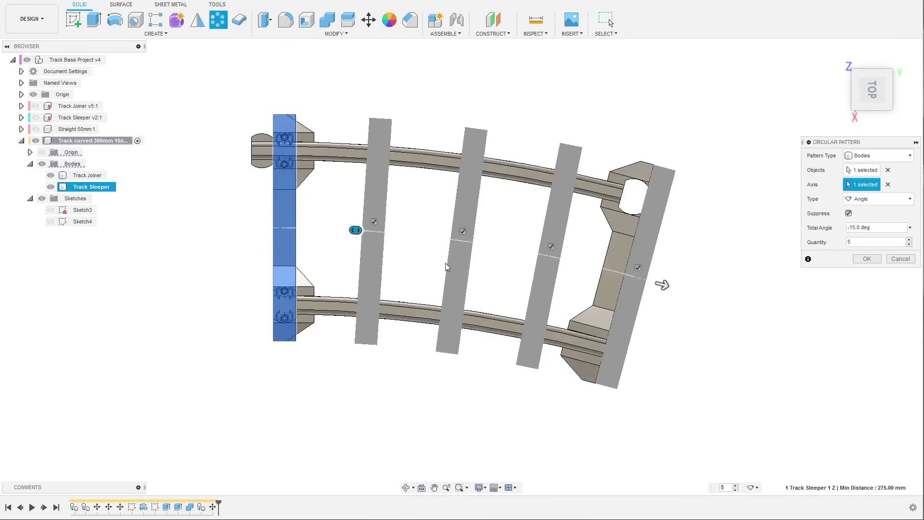
{"action": "scroll", "coordinate": [313, 281], "scroll_direction": "up", "scroll_amount": 2}
{"action": "scroll", "coordinate": [442, 247], "scroll_direction": "down", "scroll_amount": 1}
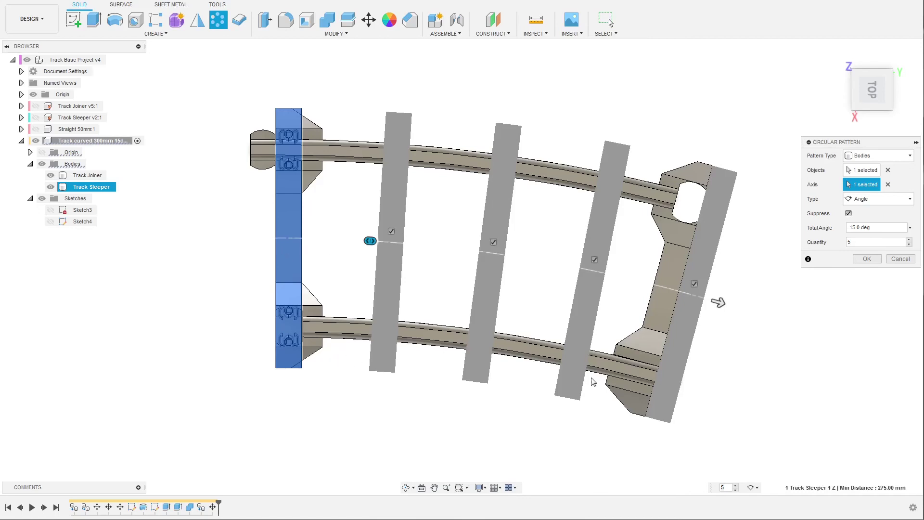
{"action": "left_click", "coordinate": [852, 227]}
{"action": "type", "text": "1"}
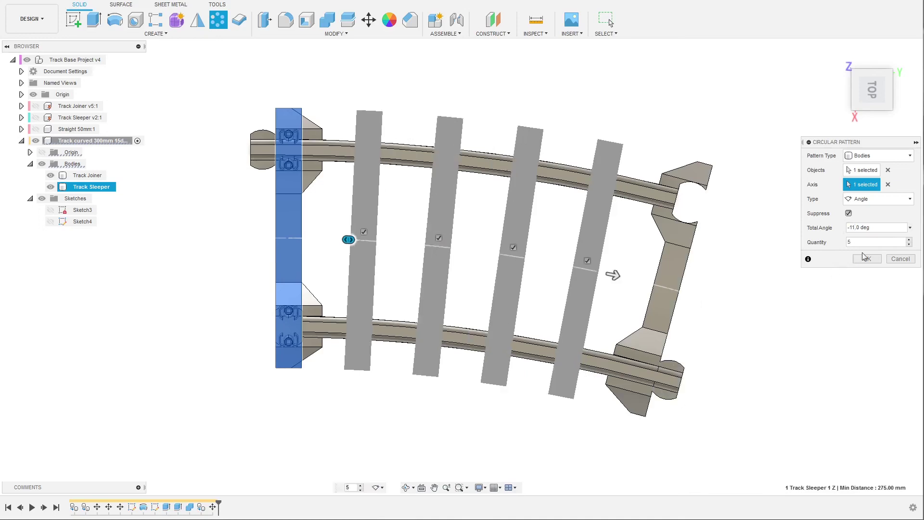
{"action": "key", "text": "BackSpace"}
{"action": "type", "text": "2"}
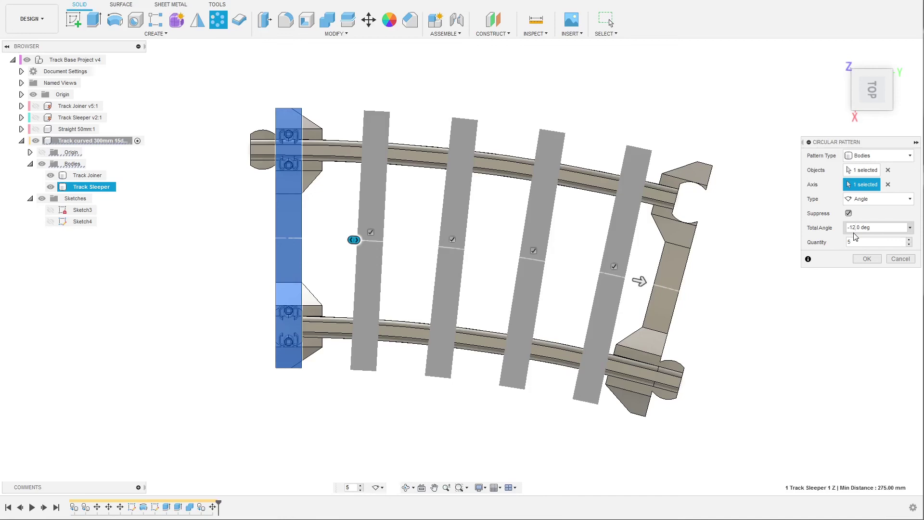
{"action": "key", "text": "BackSpace"}
{"action": "type", "text": "4"}
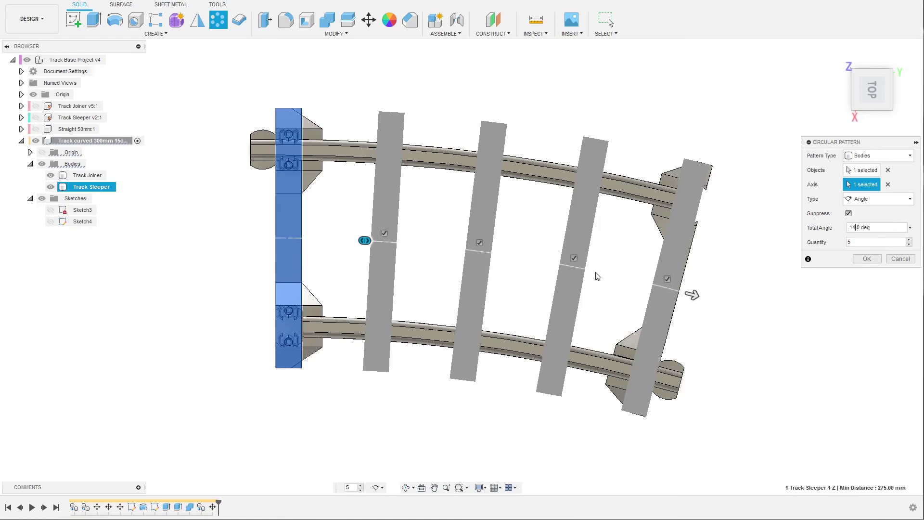
Commit the five-sleeper circular pattern, adding Track Sleeper (1) to (4).
{"action": "middle_click_drag", "start_coordinate": [672, 355], "coordinate": [557, 344], "text": "shift"}
{"action": "left_click", "coordinate": [867, 258]}
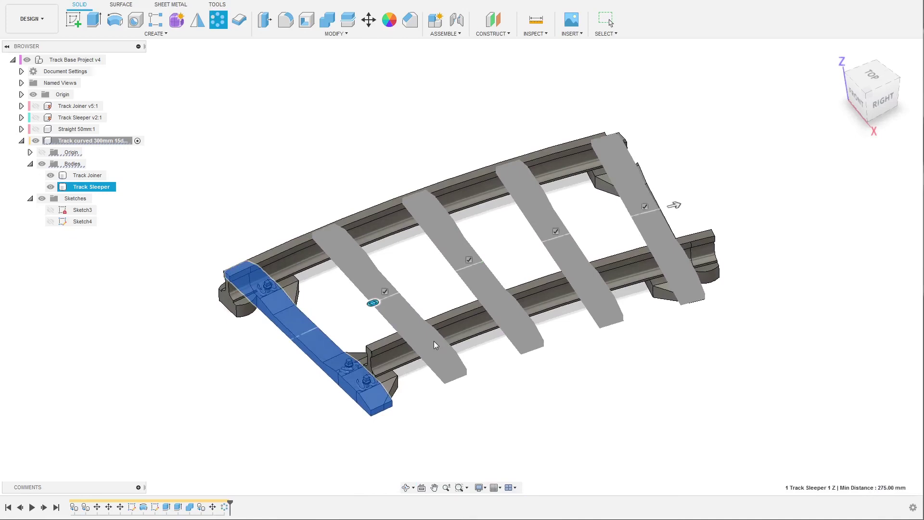
{"action": "middle_click_drag", "start_coordinate": [434, 340], "coordinate": [461, 358], "text": "shift"}
{"action": "key", "text": "Escape"}
Remove the end sleepers Track Sleeper and Track Sleeper (4) via the browser.
{"action": "left_click", "coordinate": [79, 188]}
{"action": "left_click", "coordinate": [85, 234], "text": "ctrl"}
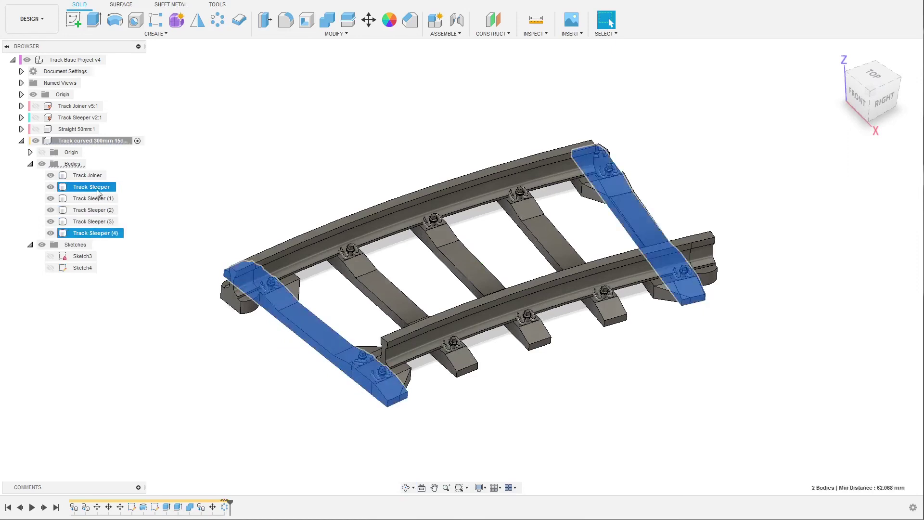
{"action": "right_click", "coordinate": [97, 187]}
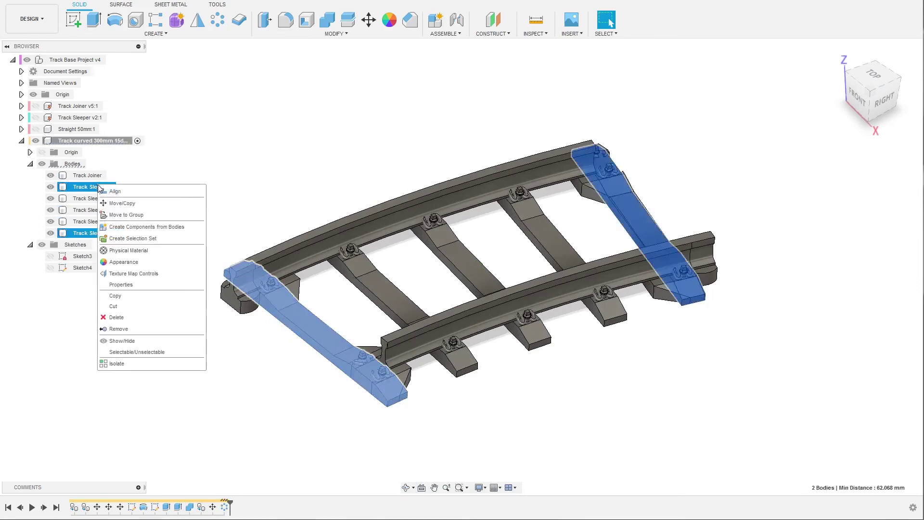
{"action": "left_click", "coordinate": [118, 329]}
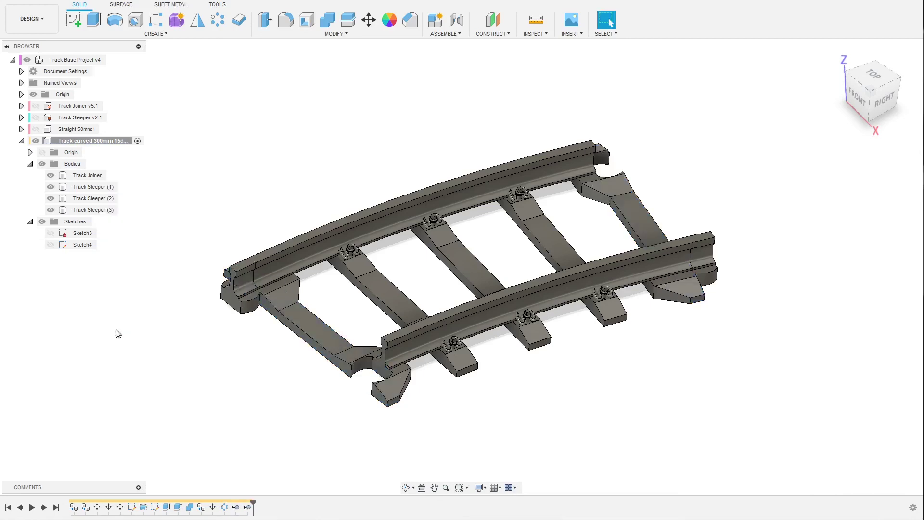
{"action": "mouse_move", "coordinate": [557, 420]}
{"action": "middle_mouse_down", "text": "shift"}
{"action": "mouse_move", "coordinate": [541, 429]}
{"action": "mouse_move", "coordinate": [557, 419]}
{"action": "middle_mouse_up", "text": "shift"}
Join Track Sleeper (1), (2) and (3) into the Track Joiner body with Combine.
{"action": "left_click", "coordinate": [73, 177]}
{"action": "left_click", "coordinate": [89, 210], "text": "shift"}
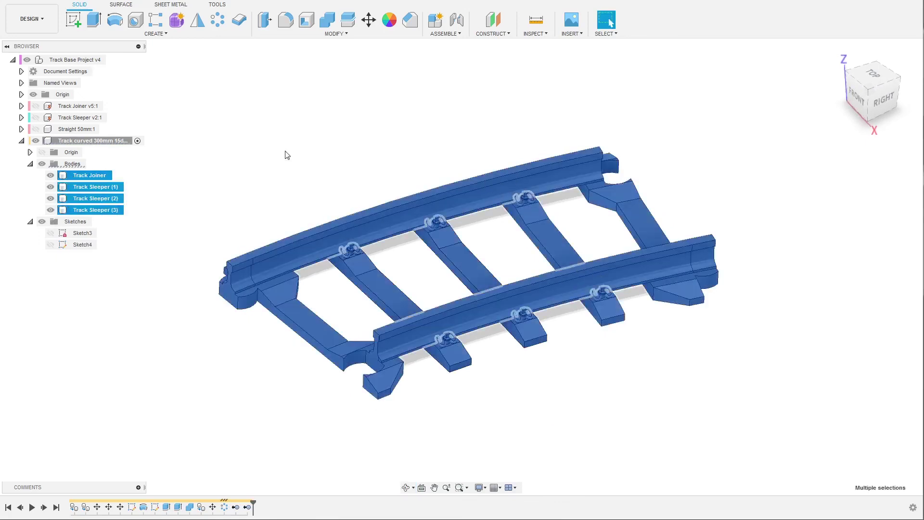
{"action": "left_click", "coordinate": [329, 19]}
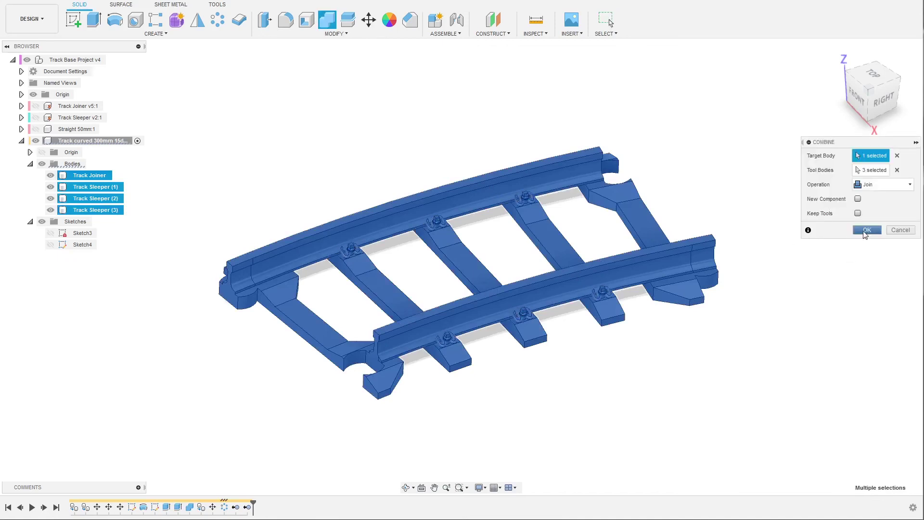
{"action": "left_click", "coordinate": [867, 231]}
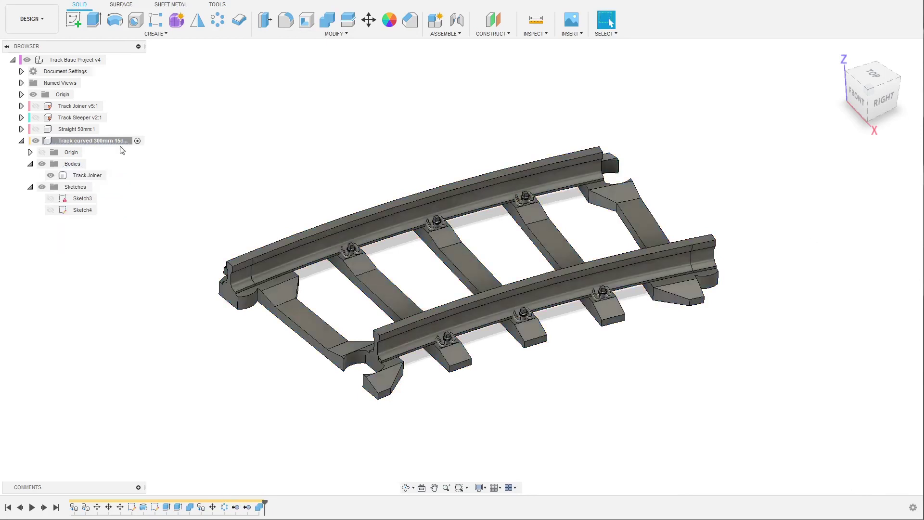
{"action": "left_click", "coordinate": [77, 175]}
Rename the Track Joiner body to 'Track curved 300mm 15deg'.
{"action": "left_click", "coordinate": [73, 175]}
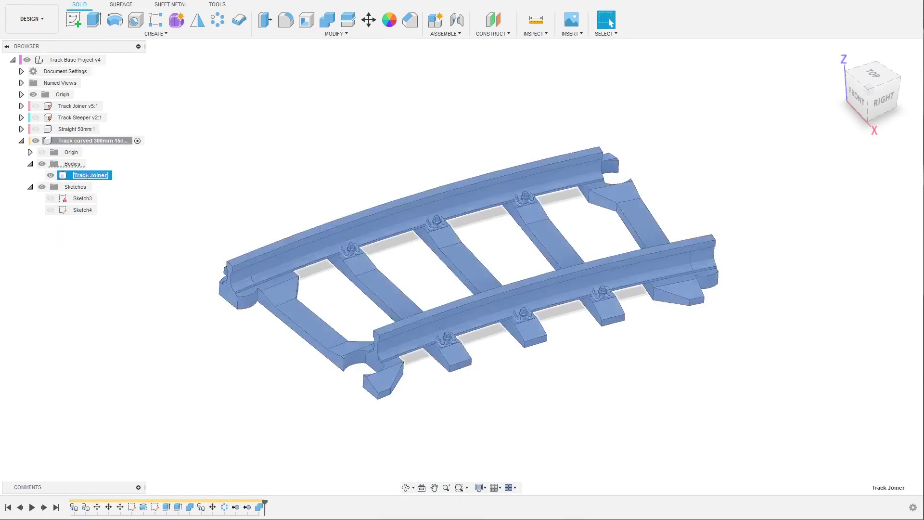
{"action": "key", "text": "Escape"}
{"action": "right_click", "coordinate": [76, 175]}
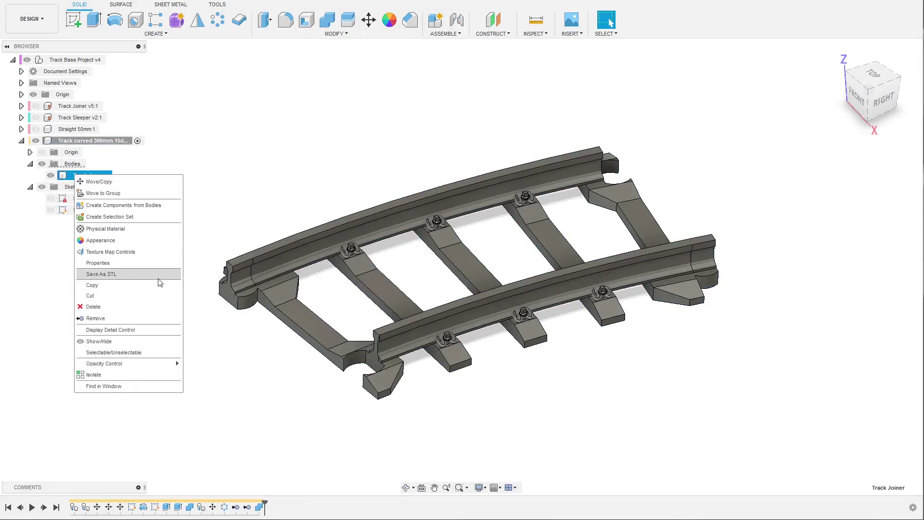
{"action": "left_click", "coordinate": [263, 194]}
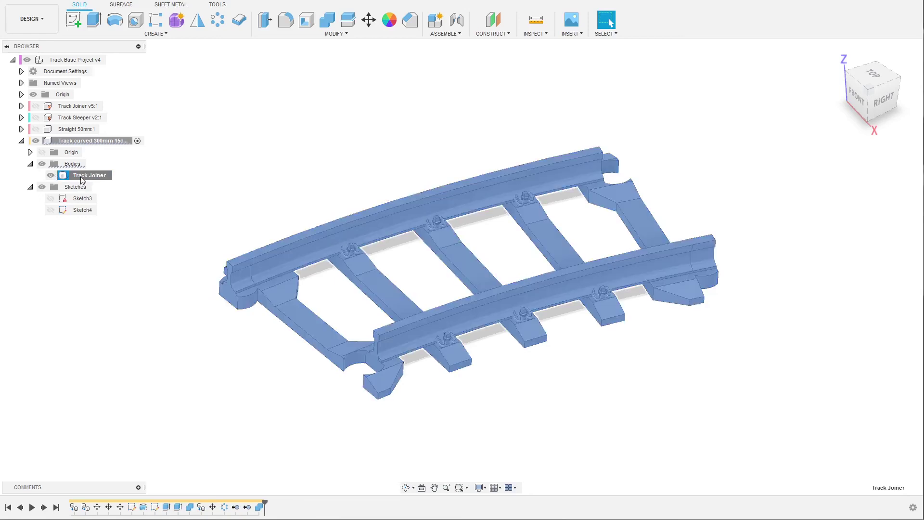
{"action": "double_click", "coordinate": [83, 177]}
{"action": "key", "text": "End"}
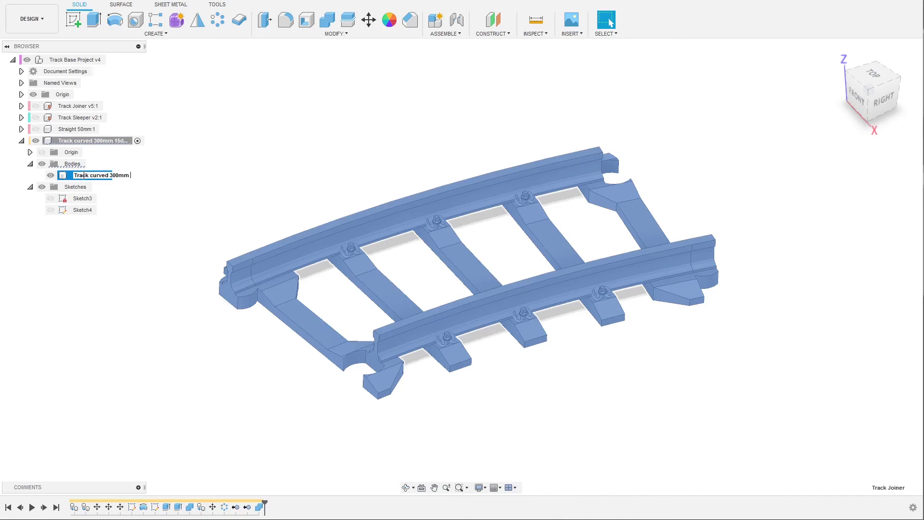
{"action": "key", "text": "Return"}
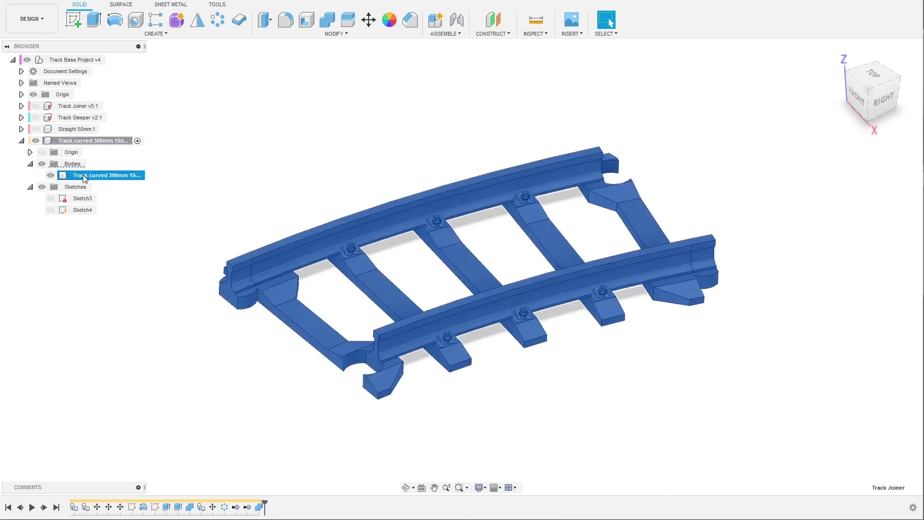
{"action": "left_click", "coordinate": [141, 286]}
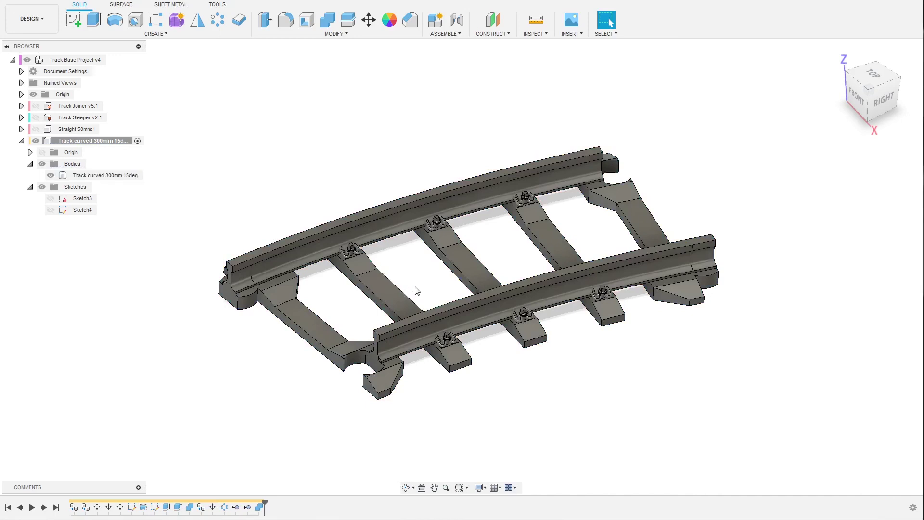